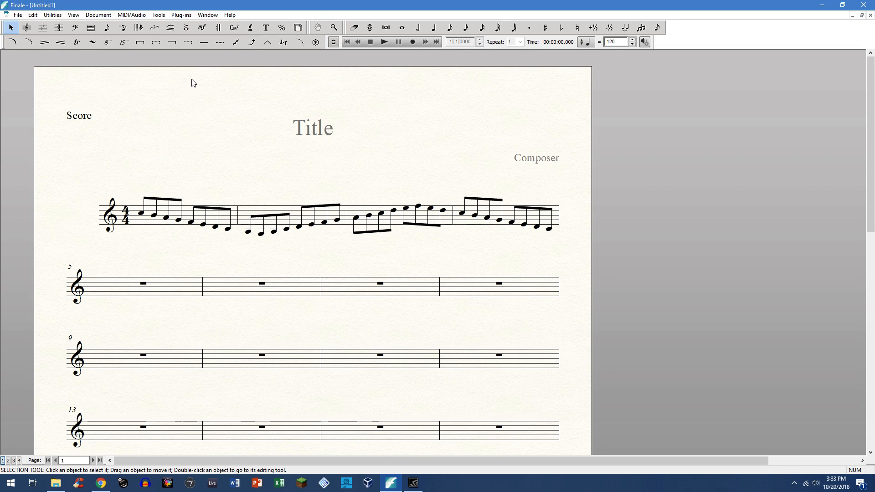
# Add staccato dots to the eight notes of the first measure with the Articulation tool's S metatool.
pyautogui.click(186, 29)
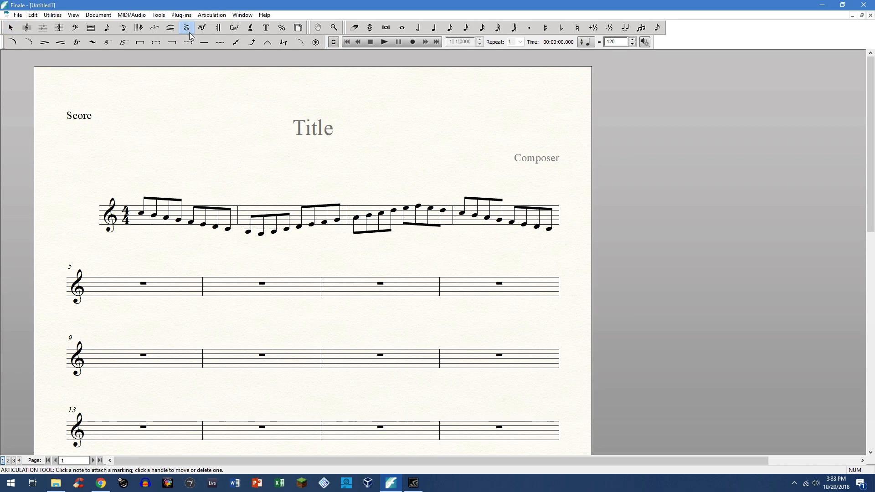
pyautogui.press('s')
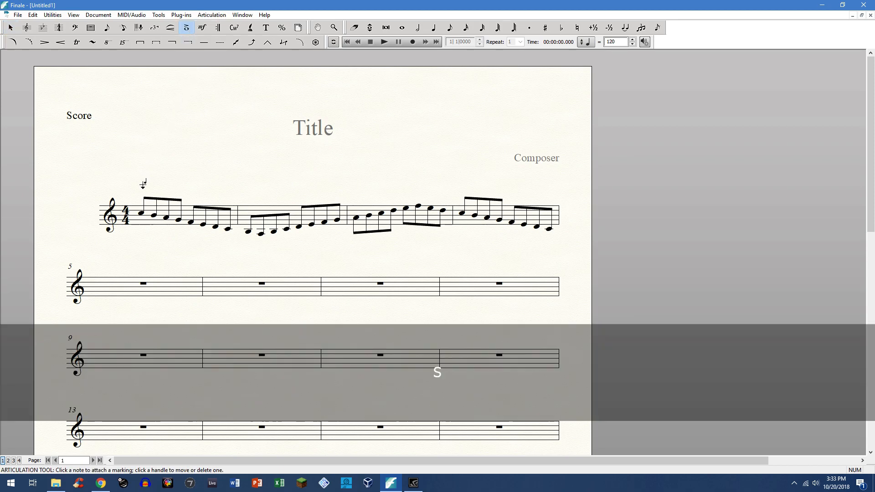
pyautogui.click(143, 185)
pyautogui.click(157, 192)
pyautogui.click(167, 194)
pyautogui.click(176, 201)
pyautogui.click(192, 208)
pyautogui.click(202, 209)
pyautogui.click(214, 216)
pyautogui.click(225, 222)
# Add staccato dots to the notes from measure 2 into measure 3, and delete all articulations placed in the first three measures.
pyautogui.moveTo(240, 196); pyautogui.dragTo(424, 249)
pyautogui.moveTo(131, 181); pyautogui.dragTo(445, 251)
pyautogui.press('Delete')
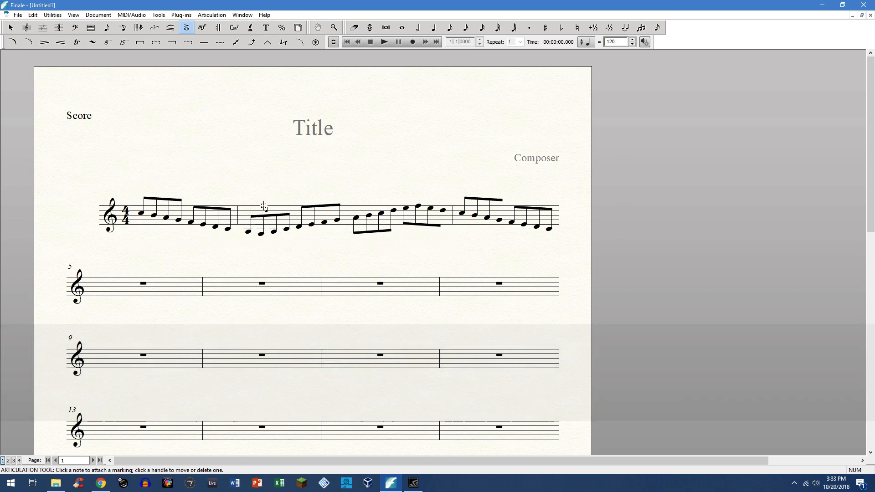
# Look through the full list of articulations available for the first note, and close it without assigning one.
pyautogui.click(143, 191)
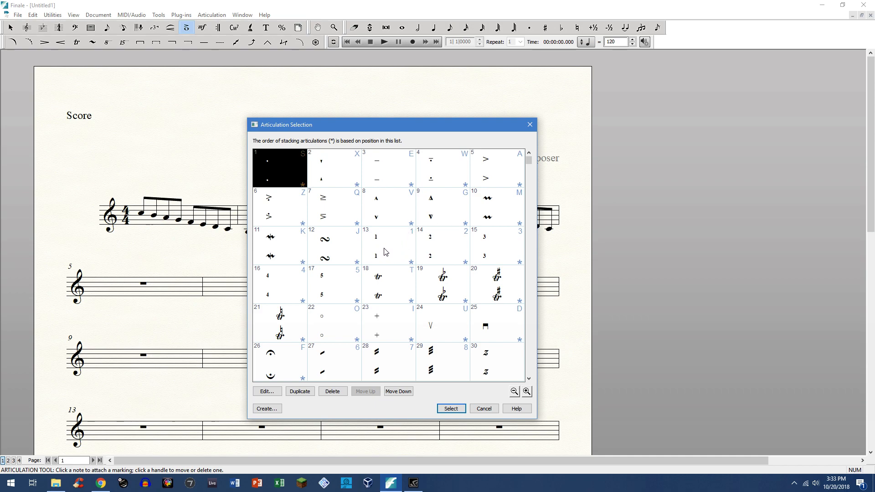
pyautogui.scroll(-6, 385, 252)
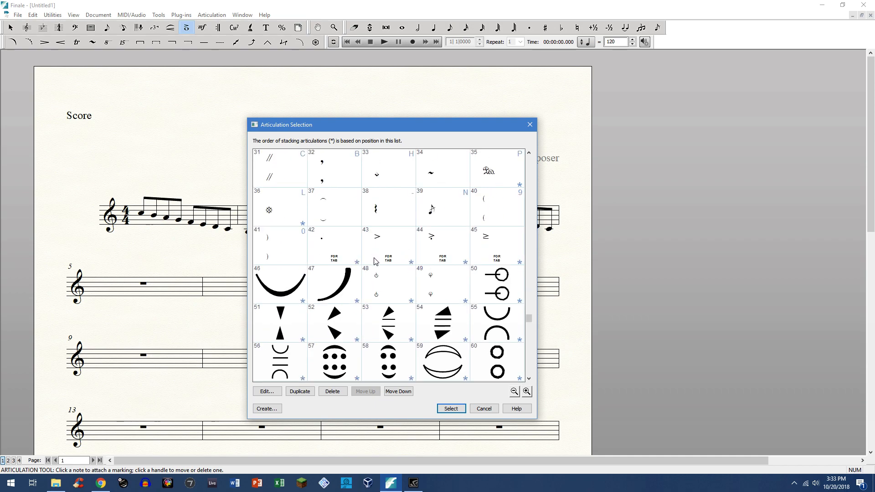
pyautogui.scroll(2, 374, 261)
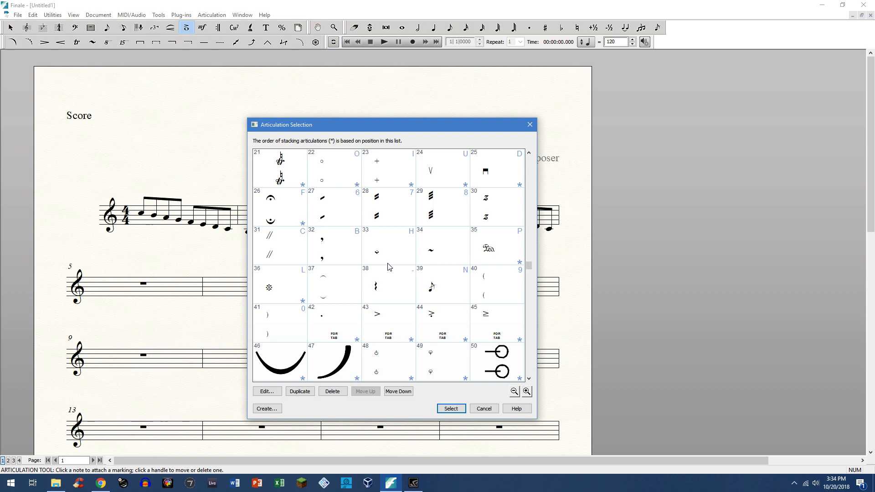
pyautogui.scroll(4, 386, 269)
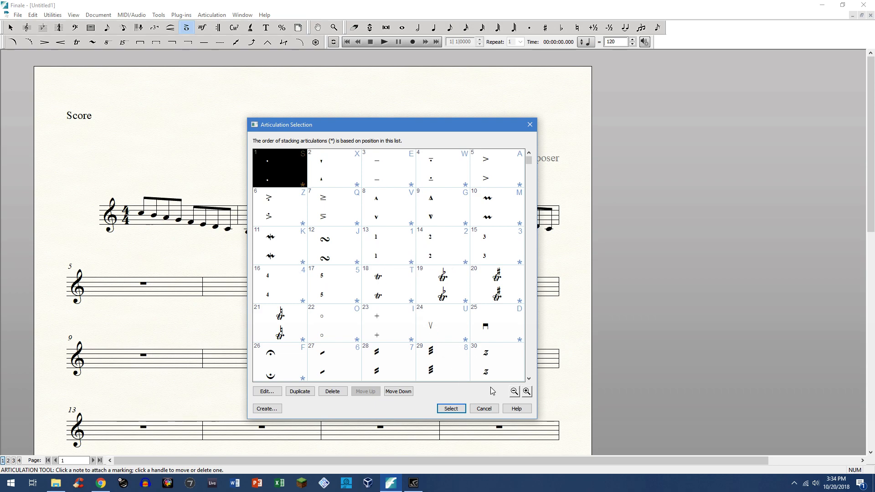
pyautogui.click(483, 408)
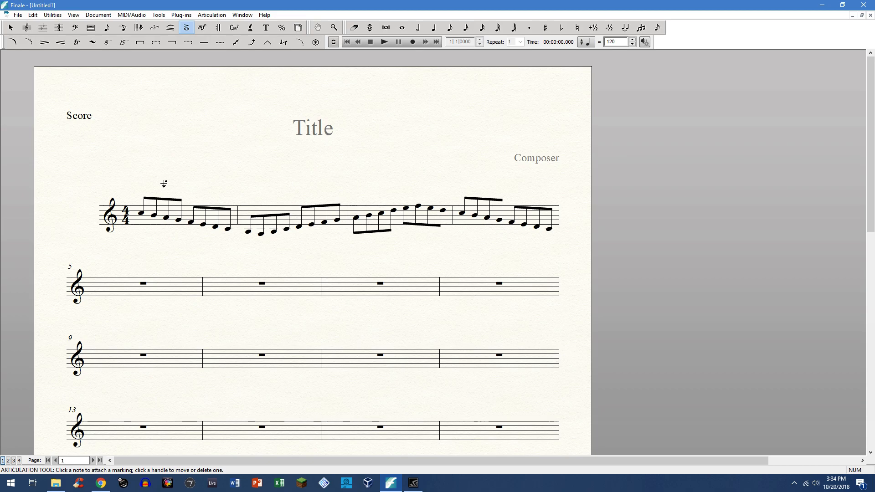
# Reprogram the S articulation metatool to apply articulation 48 from the selection list.
pyautogui.press('shift')
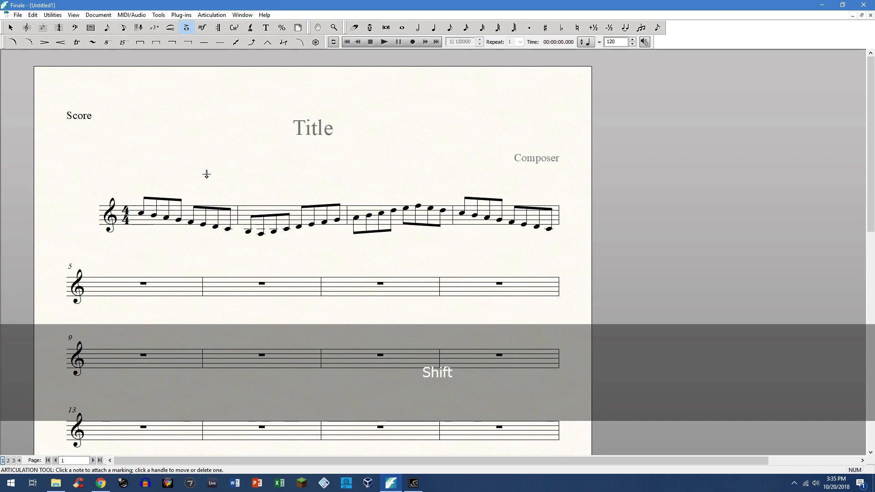
pyautogui.hotkey('shift', 's')
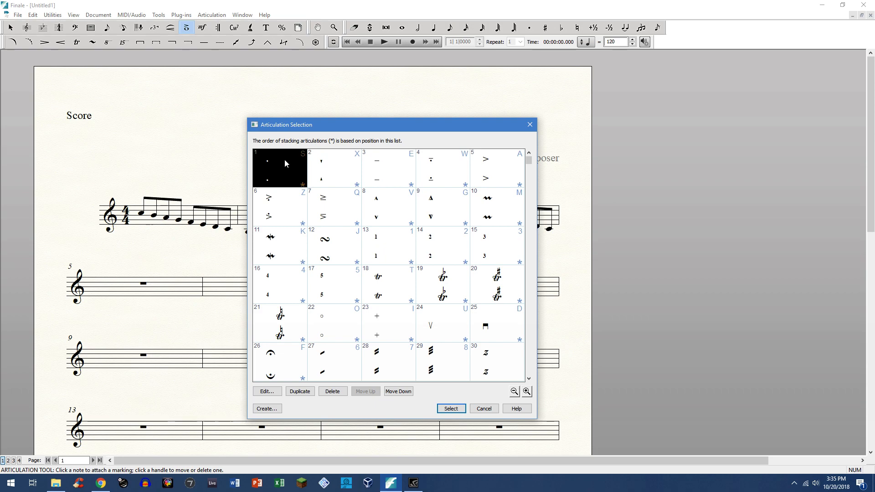
pyautogui.scroll(-3, 399, 259)
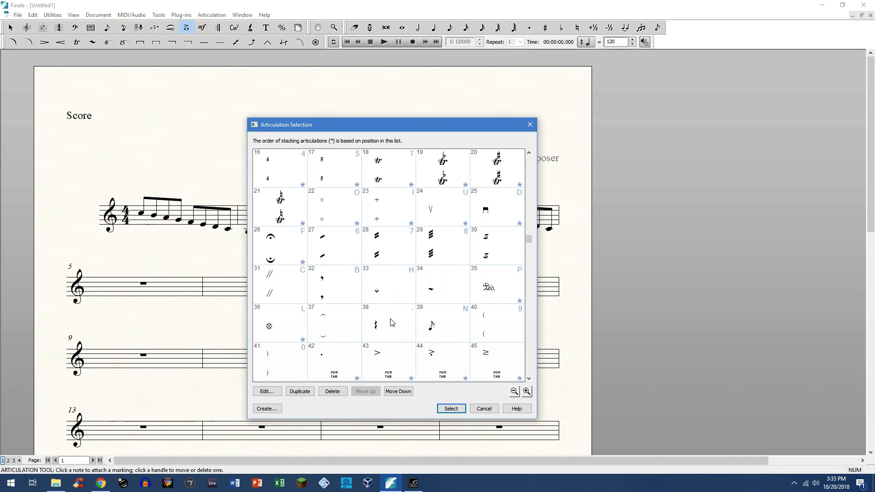
pyautogui.scroll(-1, 416, 338)
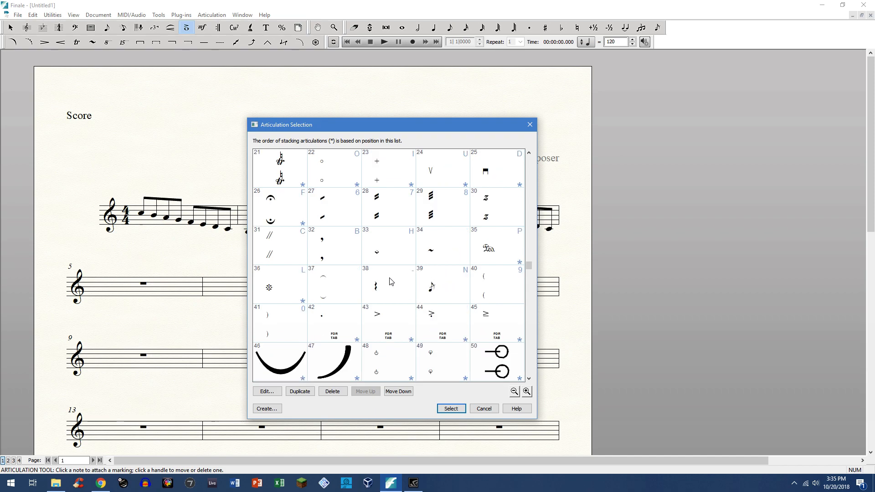
pyautogui.scroll(-1, 408, 318)
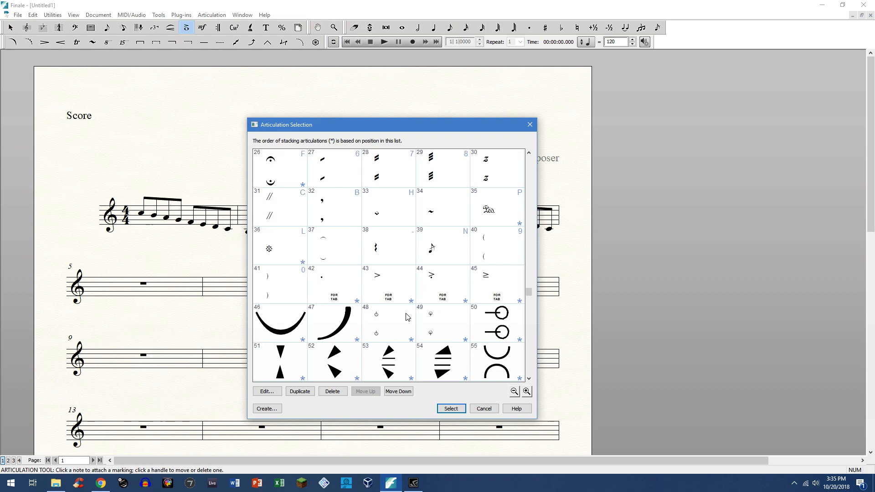
pyautogui.scroll(-1, 447, 328)
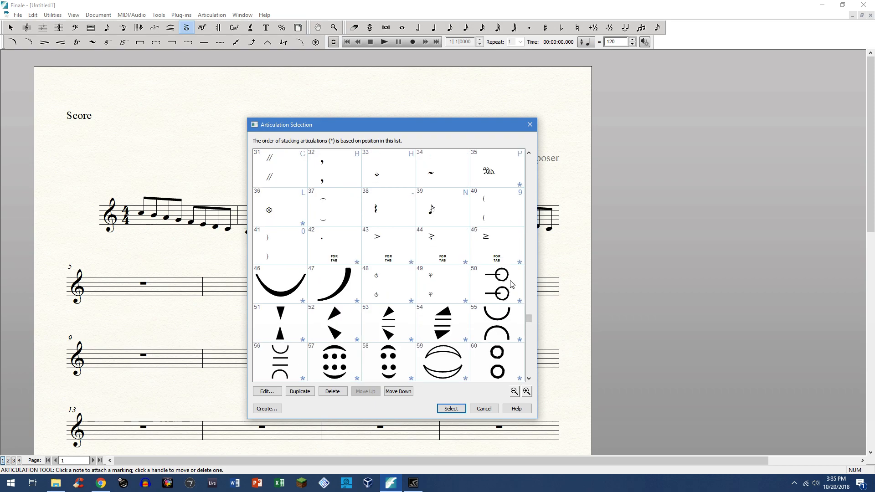
pyautogui.scroll(-1, 451, 288)
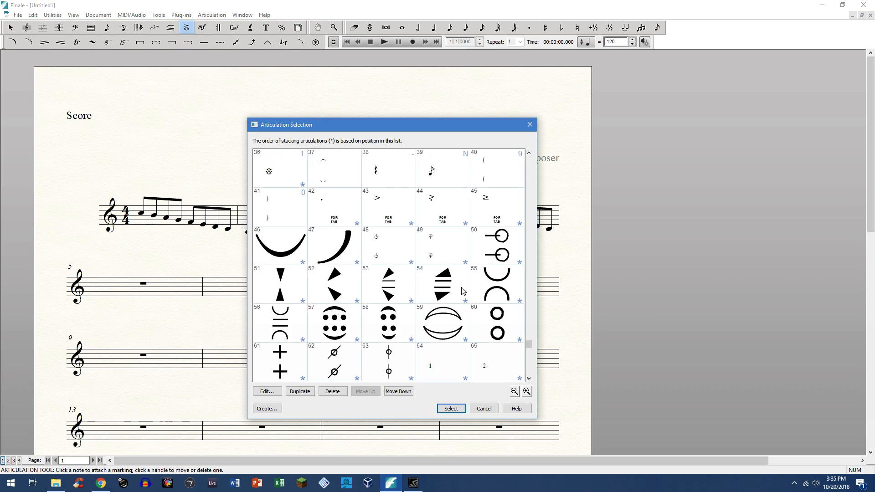
pyautogui.click(500, 248)
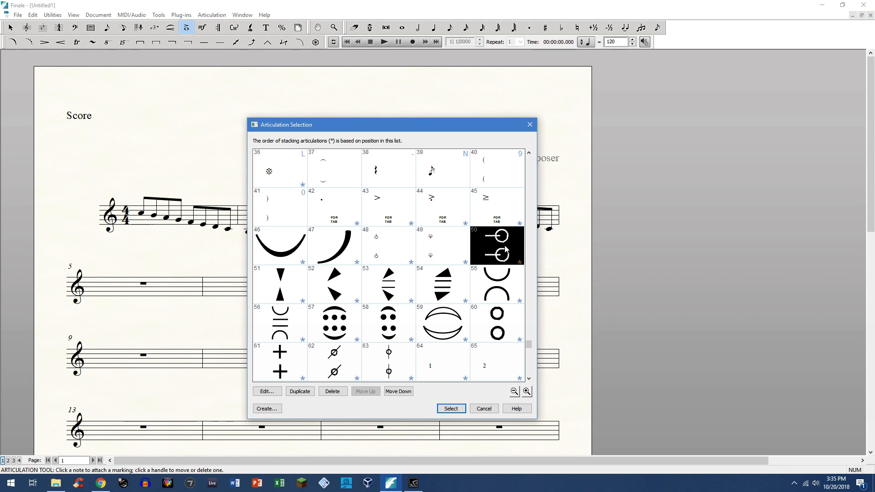
pyautogui.click(392, 235)
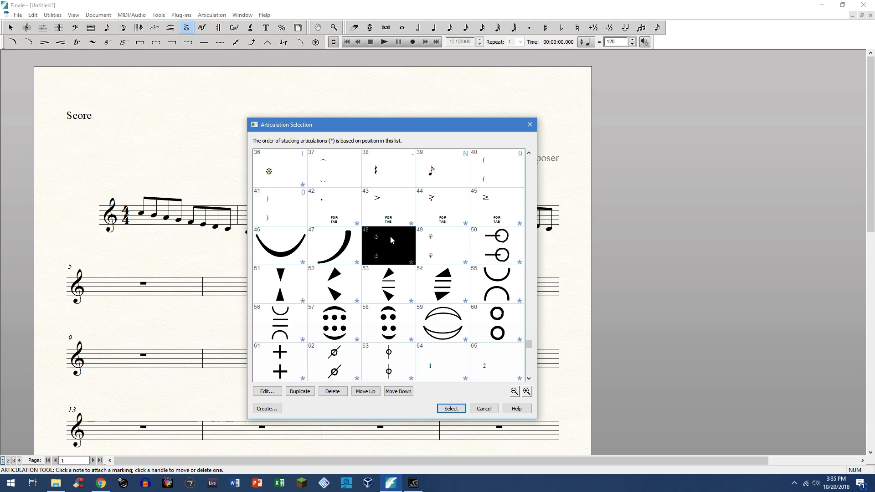
pyautogui.click(451, 408)
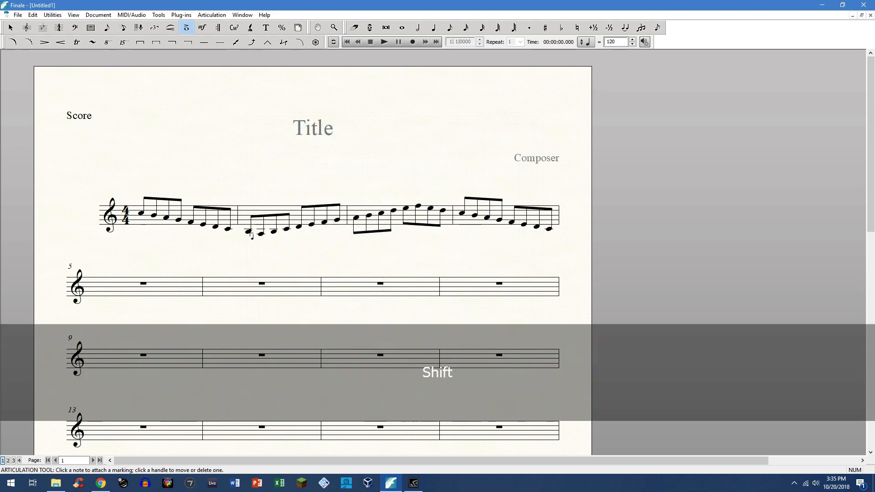
# Apply the reprogrammed S metatool articulation to the first seven notes of measure 1.
pyautogui.press('s')
pyautogui.click(142, 192)
pyautogui.click(155, 223)
pyautogui.click(166, 226)
pyautogui.click(177, 227)
pyautogui.click(192, 226)
pyautogui.click(203, 229)
pyautogui.click(218, 228)
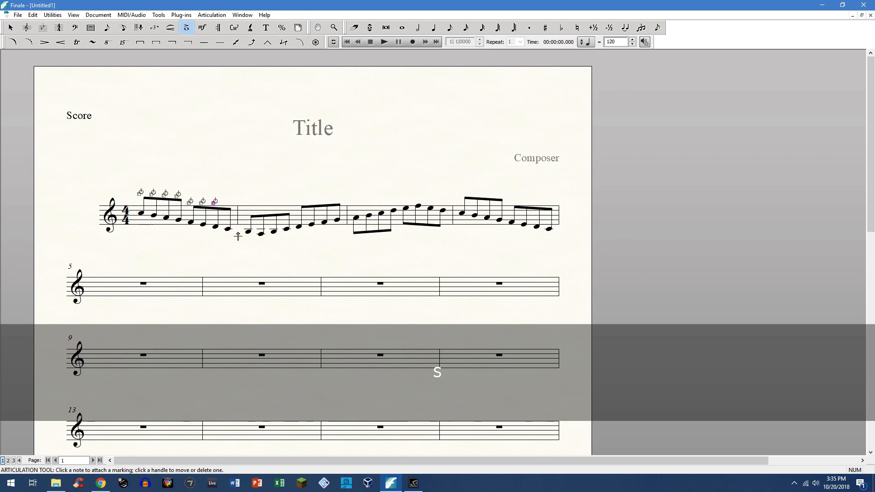
# Apply articulation 48 to measure 2 and the first four notes of measure 3, and delete all the placed articulations.
pyautogui.moveTo(240, 197); pyautogui.dragTo(394, 249)
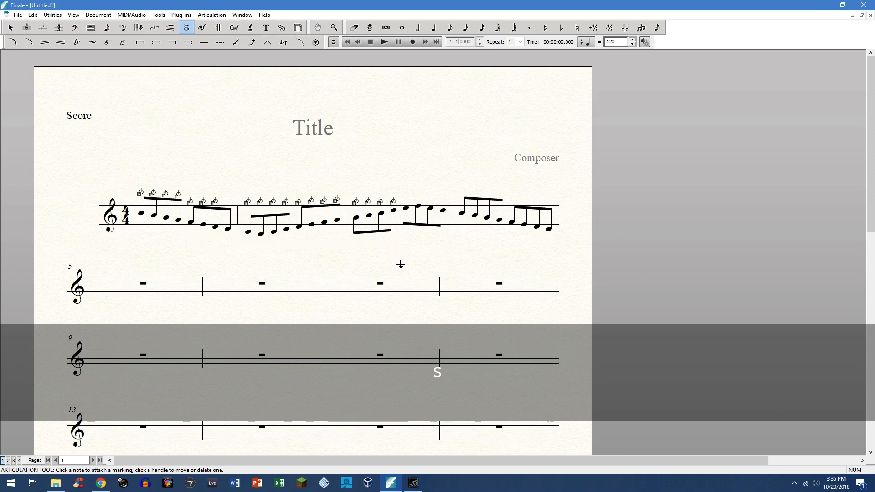
pyautogui.moveTo(116, 181); pyautogui.dragTo(386, 237)
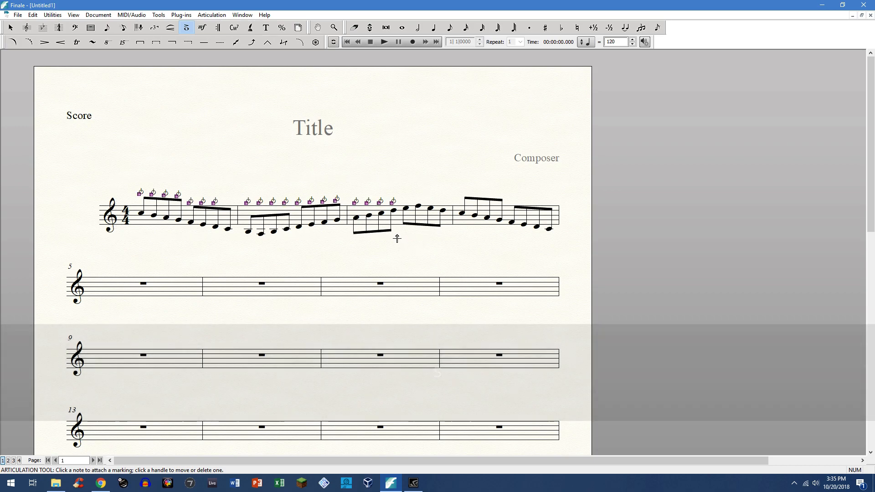
pyautogui.press('Delete')
# Reprogram the S articulation metatool to the staccato dot, articulation 1.
pyautogui.press('shift')
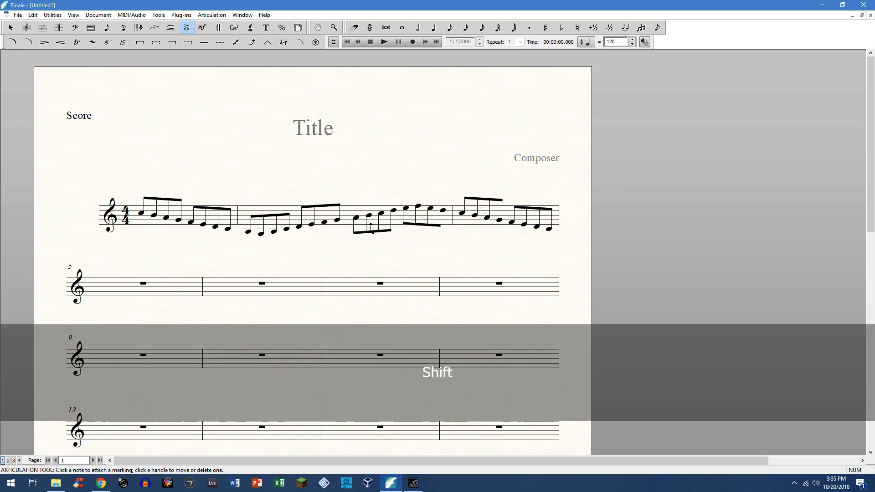
pyautogui.hotkey('shift', 's')
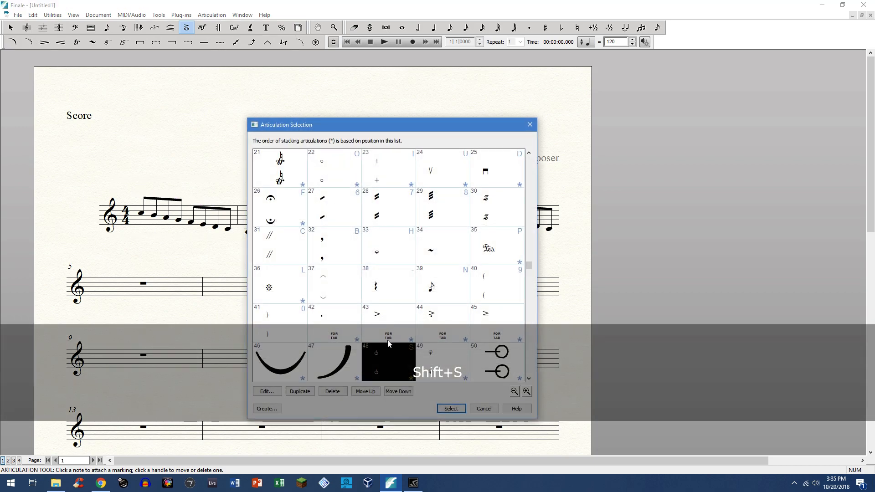
pyautogui.scroll(1, 369, 317)
pyautogui.click(286, 166)
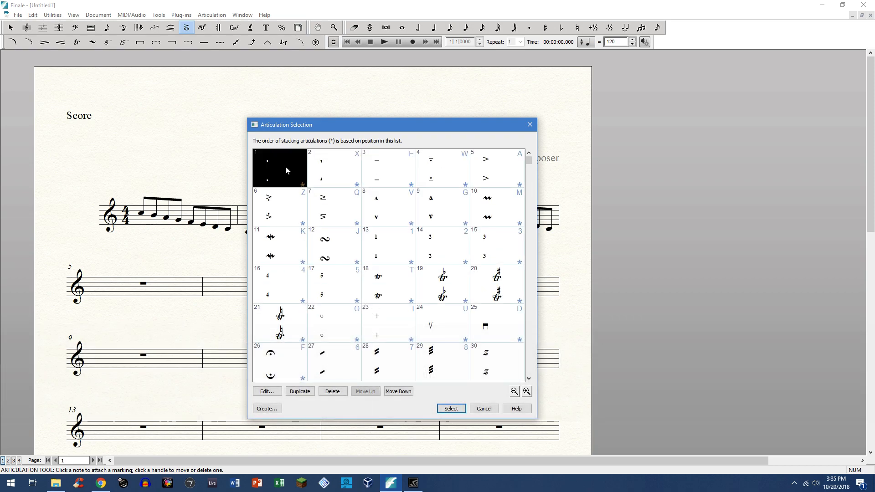
pyautogui.click(452, 408)
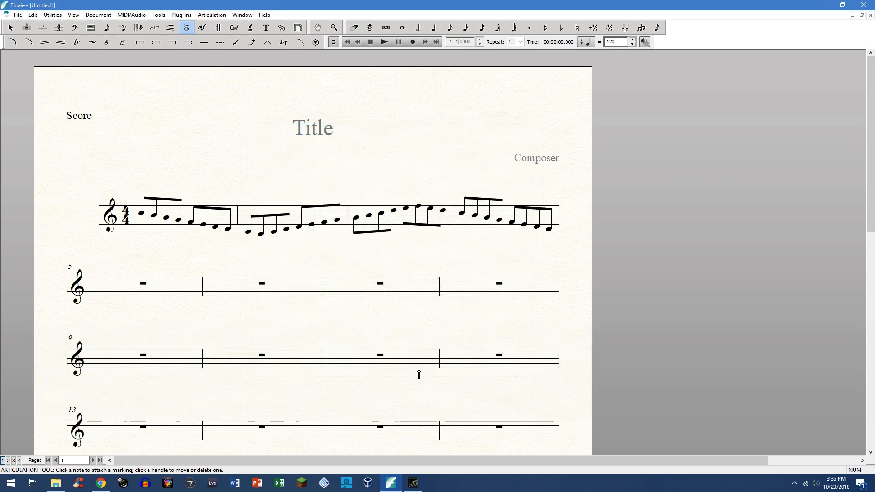
# Add staccato dots to the first four notes of measure 1 with the S metatool.
pyautogui.press('s')
pyautogui.click(143, 198)
pyautogui.click(156, 215)
pyautogui.click(168, 215)
pyautogui.click(178, 219)
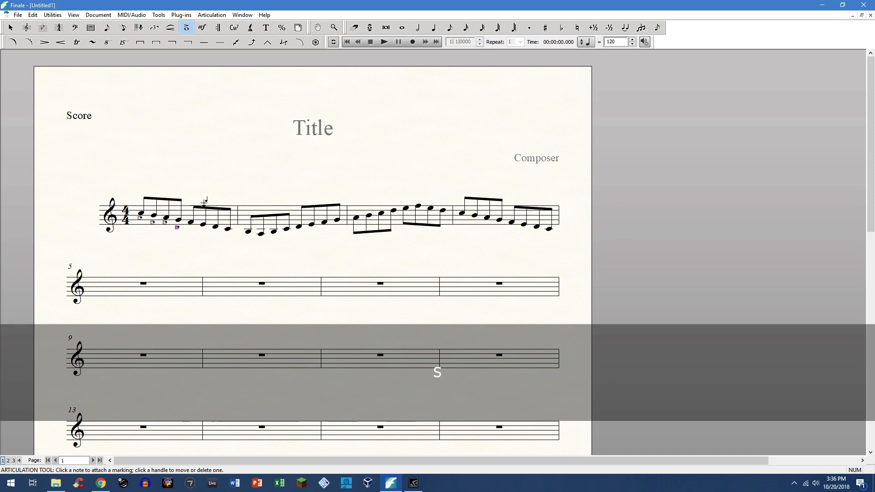
# Add staccato dots from the second half of measure 1 into measure 3, and delete all the placed articulations.
pyautogui.press('shift')
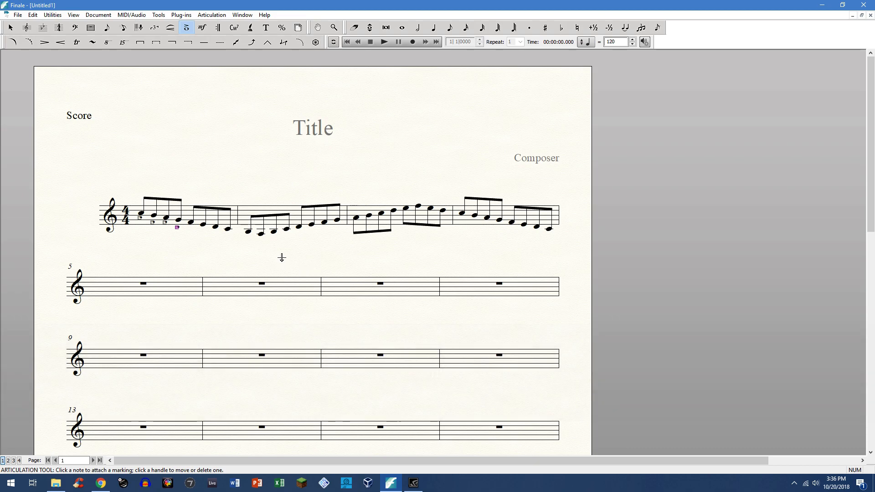
pyautogui.press('s')
pyautogui.moveTo(189, 195); pyautogui.dragTo(365, 243)
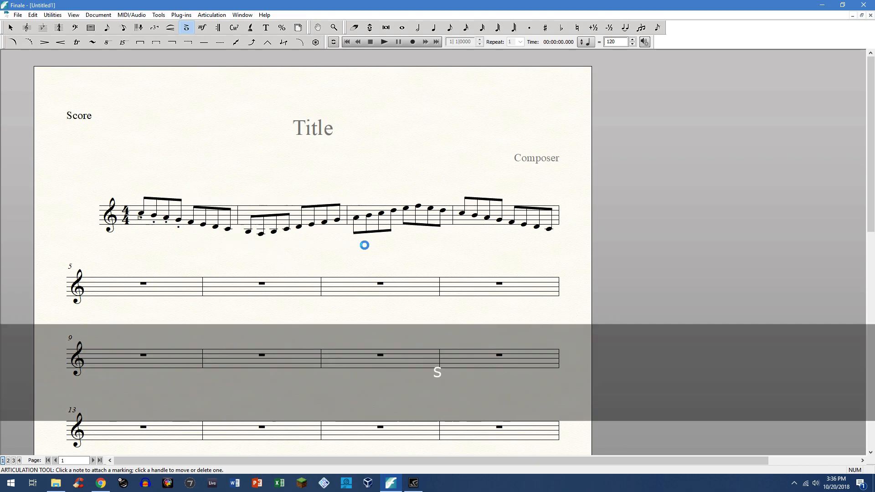
pyautogui.moveTo(126, 180); pyautogui.dragTo(387, 267)
pyautogui.press('Delete')
# Open the articulation choices for the G metatool, highlight the trill, number 18, and cancel the reassignment.
pyautogui.press('shift')
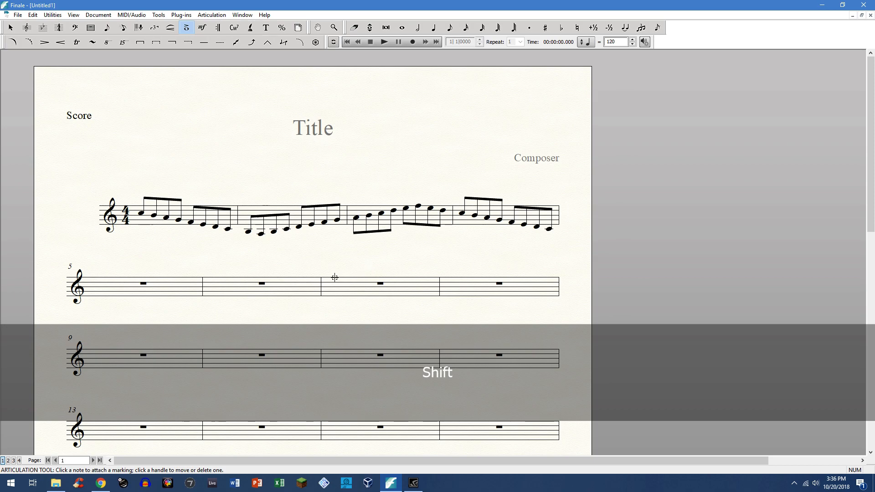
pyautogui.hotkey('shift', 'g')
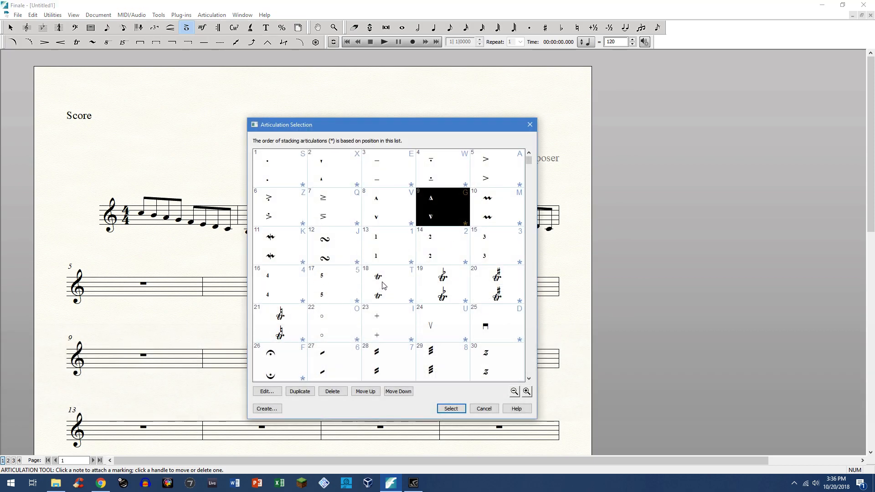
pyautogui.click(383, 286)
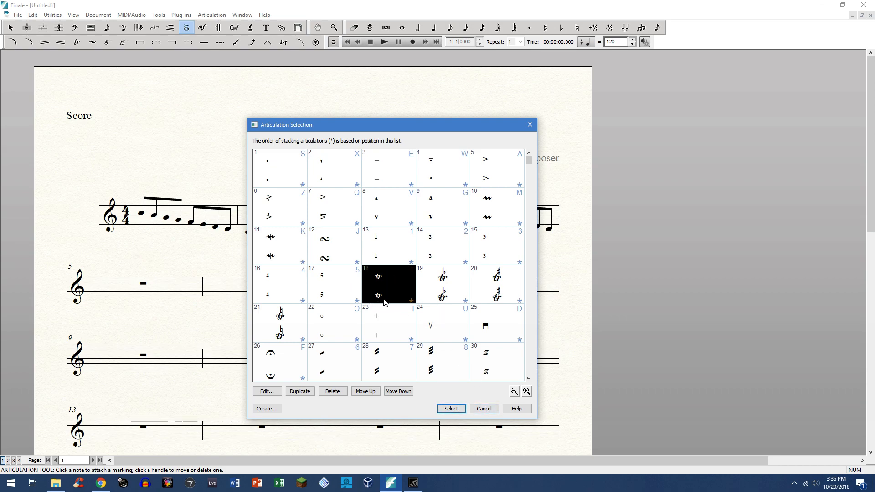
pyautogui.click(484, 408)
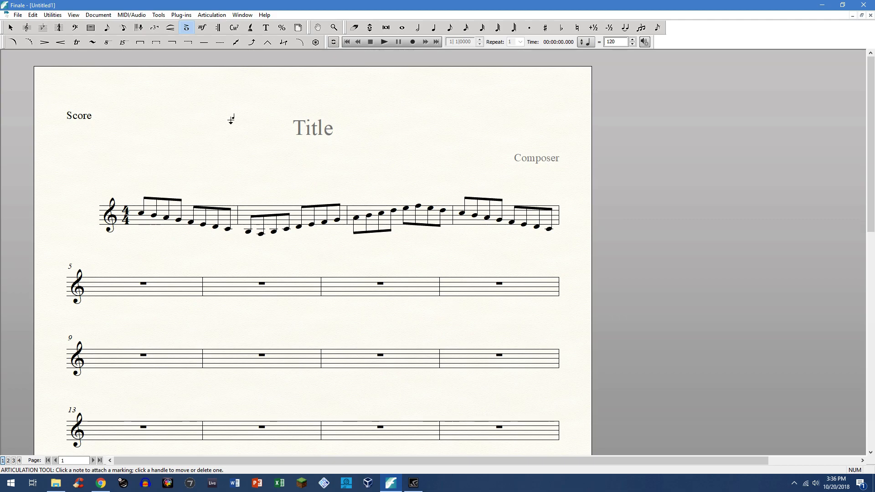
# Switch to the Expression tool, open the expression choices for the I metatool, and look through the available expressions.
pyautogui.click(207, 33)
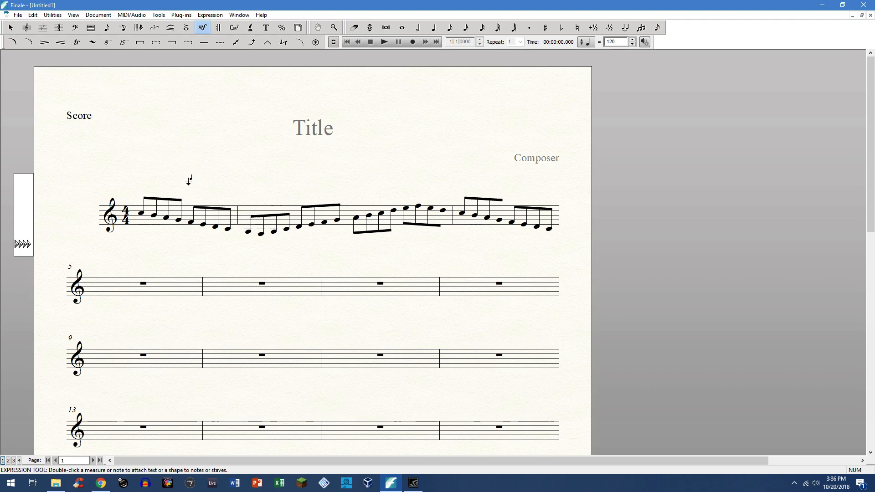
pyautogui.press('shift')
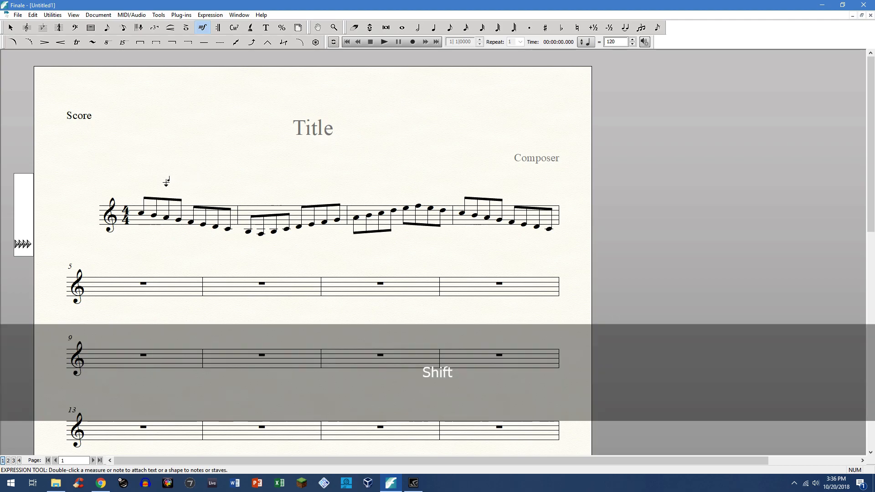
pyautogui.hotkey('shift', 'i')
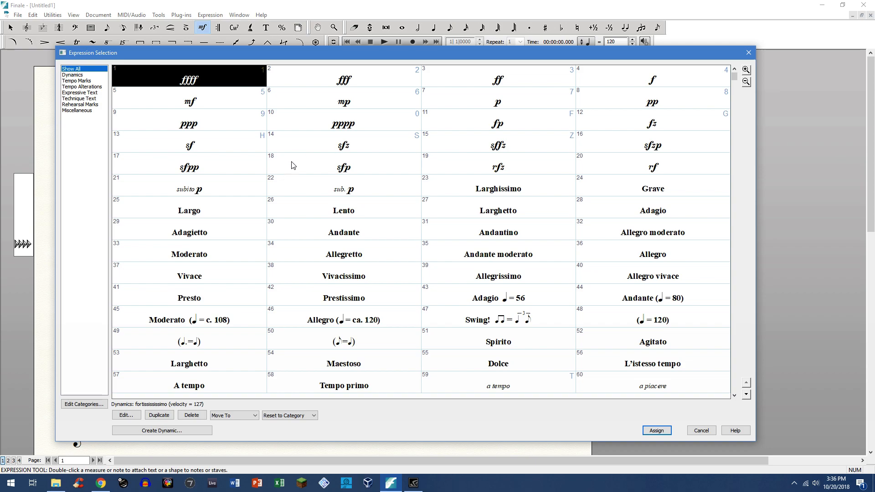
pyautogui.scroll(-2, 399, 219)
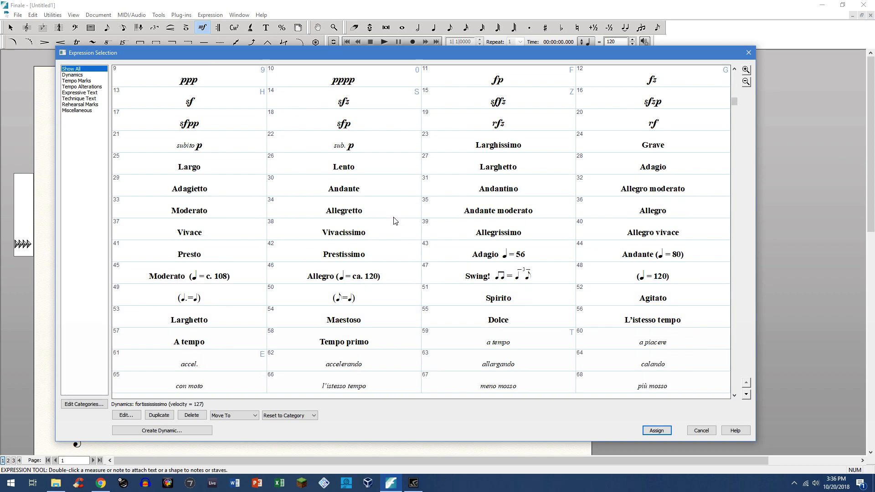
pyautogui.scroll(2, 395, 220)
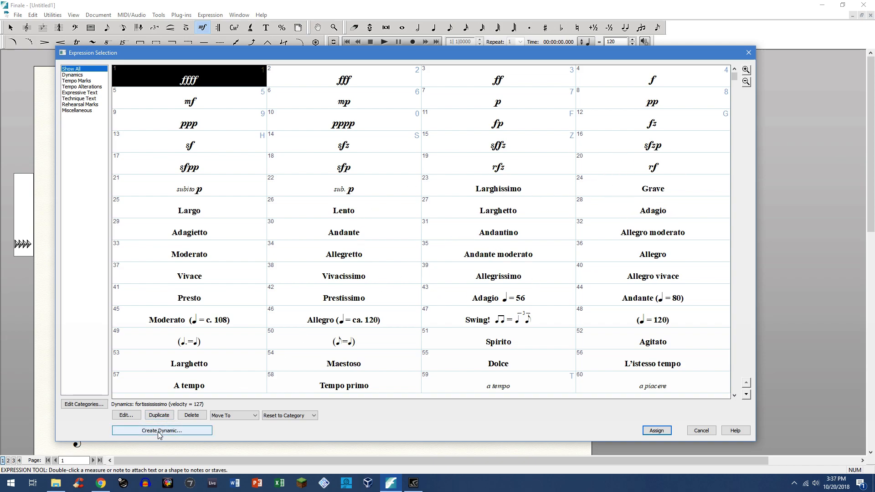
pyautogui.scroll(-8, 272, 251)
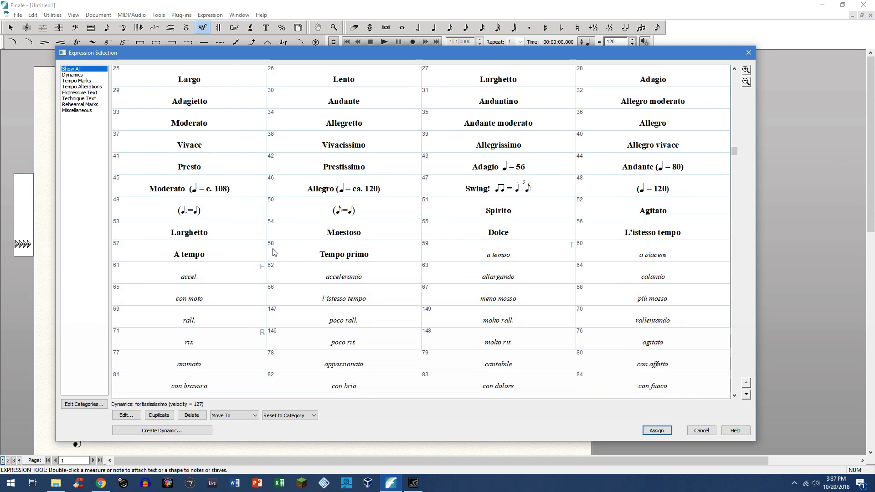
pyautogui.scroll(-17, 274, 258)
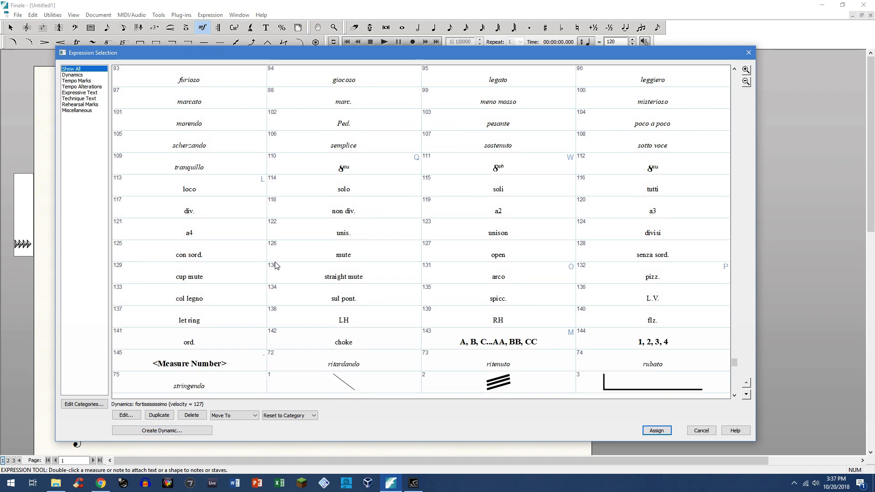
pyautogui.scroll(3, 274, 272)
# Create a new dynamic expression with the text "Play really loud" and assign it to the I metatool.
pyautogui.click(171, 431)
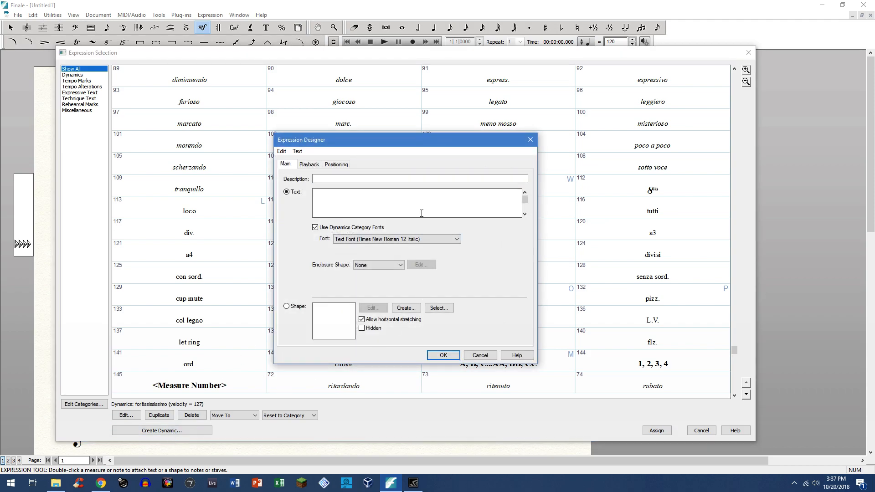
pyautogui.write('f')
pyautogui.press('BackSpace')
pyautogui.write('F')
pyautogui.press('BackSpace')
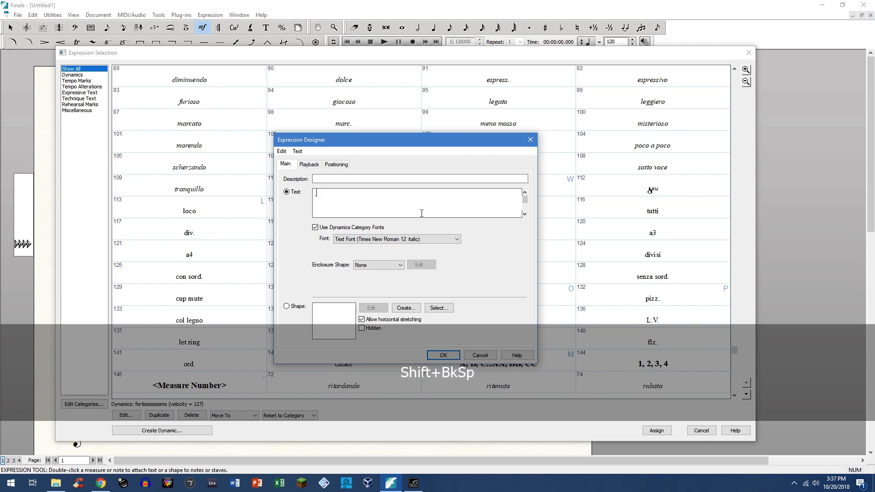
pyautogui.write('Play ')
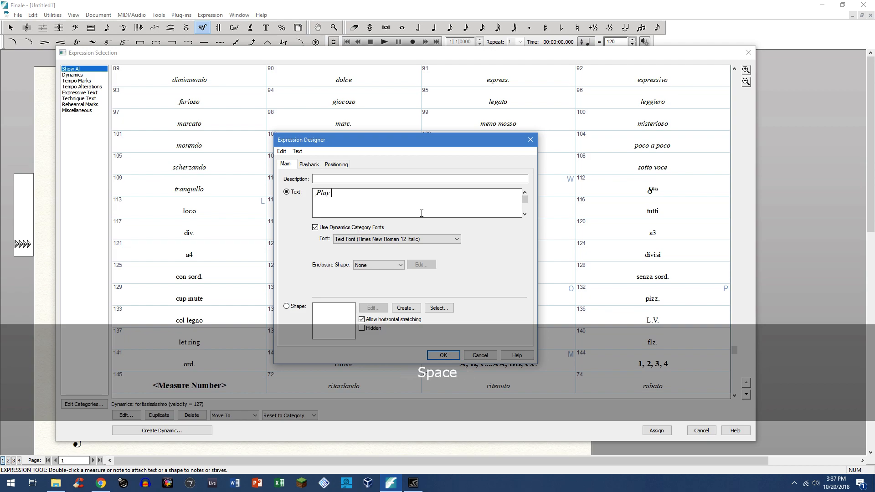
pyautogui.write('really loud')
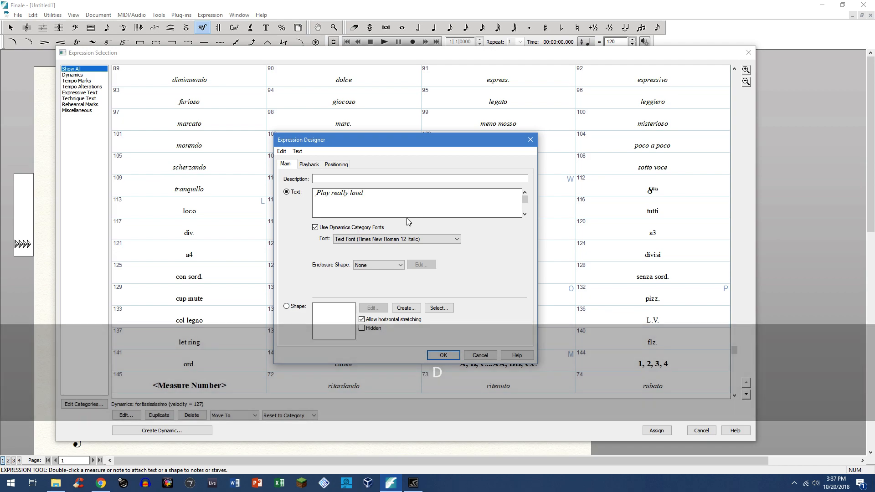
pyautogui.click(442, 355)
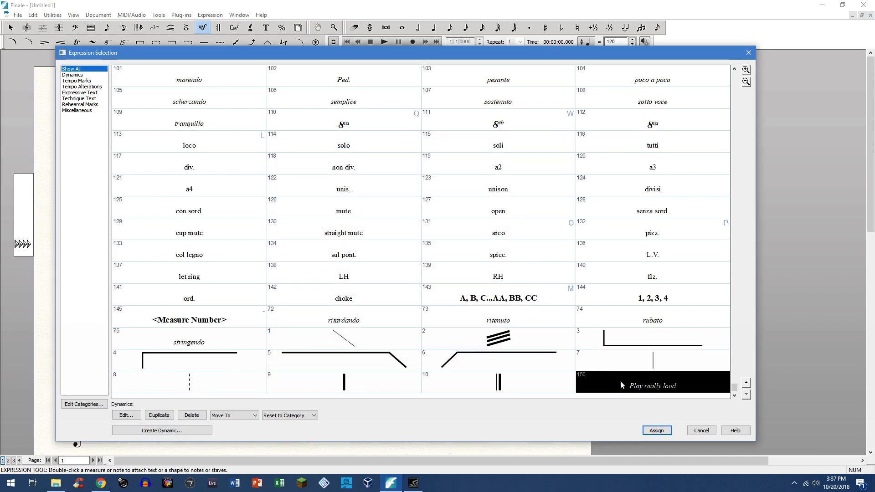
pyautogui.click(656, 430)
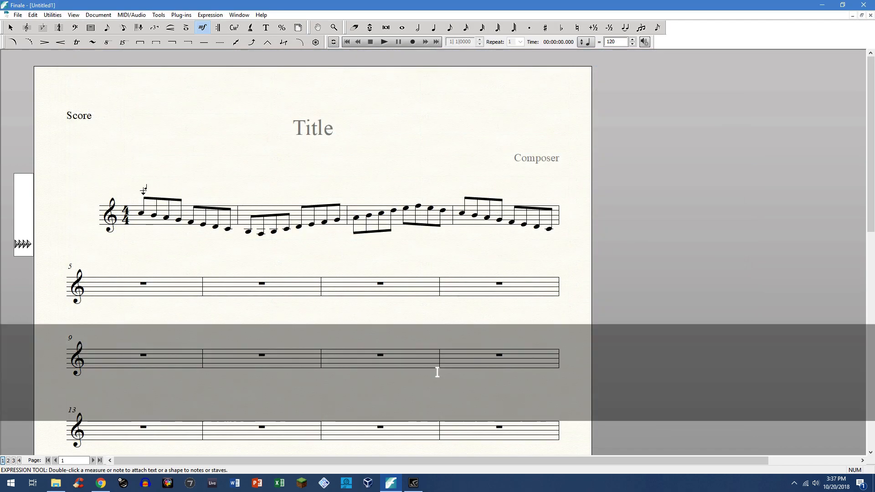
# Place the "Play really loud" expression at several spots along the first system with the I metatool, and delete all of them.
pyautogui.click(207, 197)
pyautogui.click(258, 201)
pyautogui.click(304, 203)
pyautogui.click(351, 205)
pyautogui.click(395, 208)
pyautogui.click(441, 210)
pyautogui.click(499, 211)
pyautogui.moveTo(87, 174); pyautogui.dragTo(550, 280)
pyautogui.press('Delete')
# Reprogram the I expression metatool to the "sub. p" dynamic, expression 22.
pyautogui.press('shift')
pyautogui.hotkey('shift', 'i')
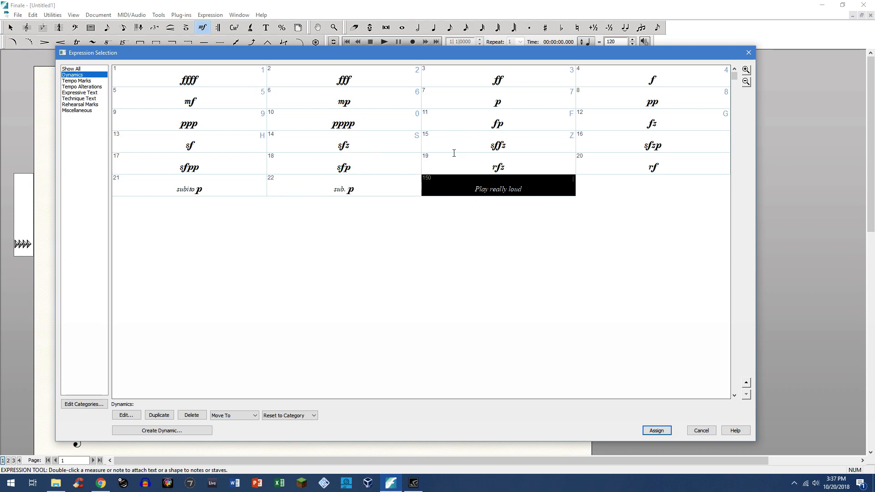
pyautogui.click(71, 69)
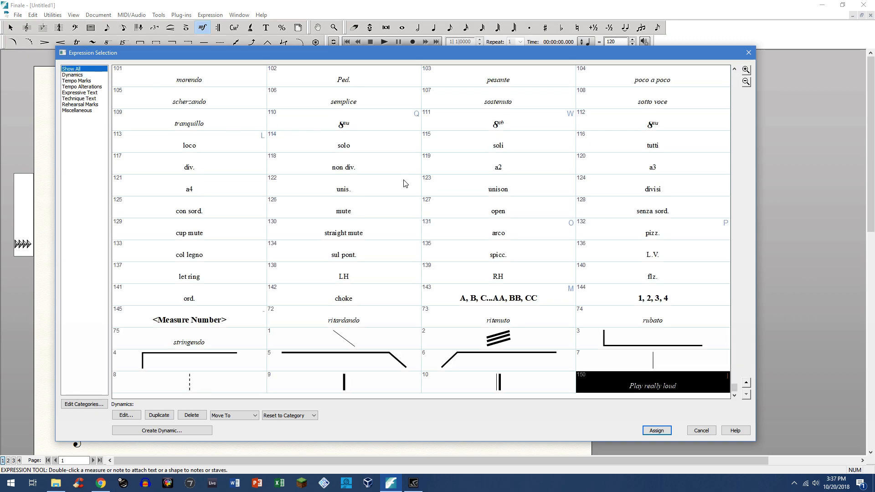
pyautogui.scroll(-10, 424, 206)
pyautogui.scroll(6, 441, 215)
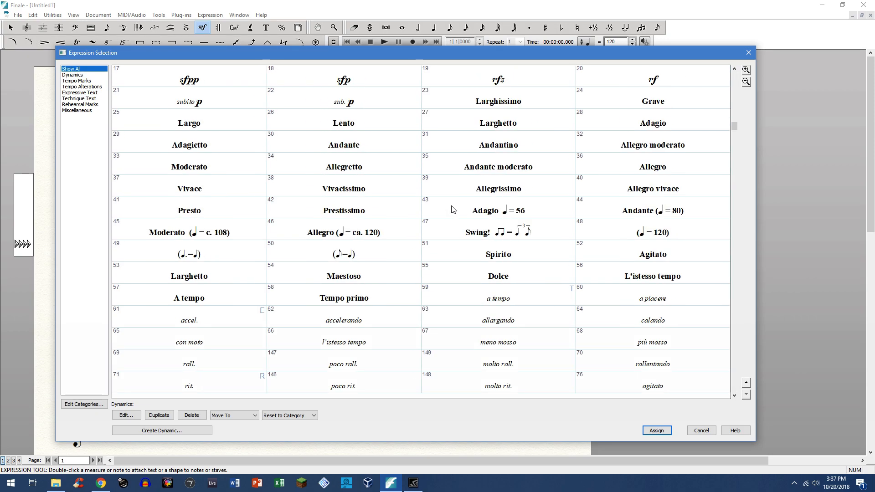
pyautogui.scroll(2, 453, 209)
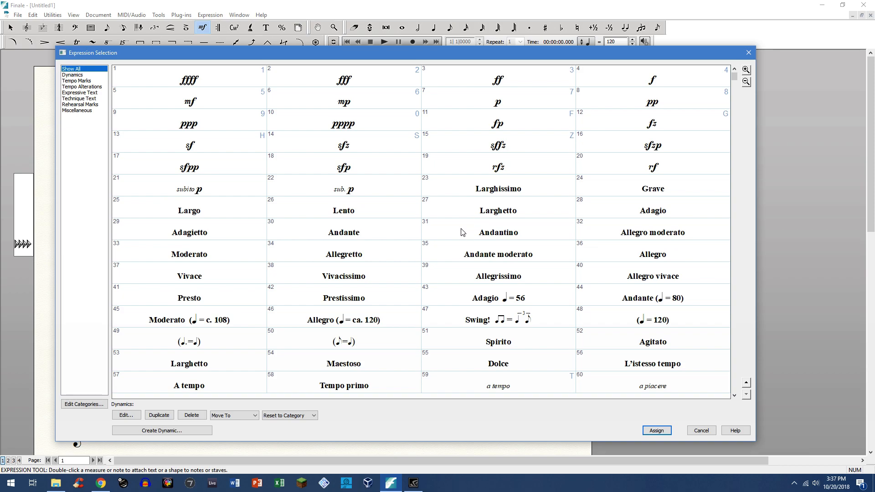
pyautogui.click(353, 190)
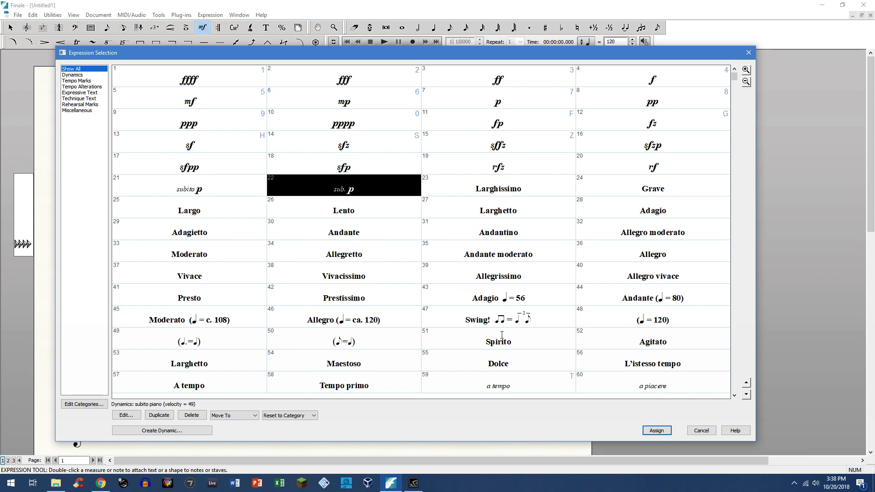
pyautogui.click(657, 430)
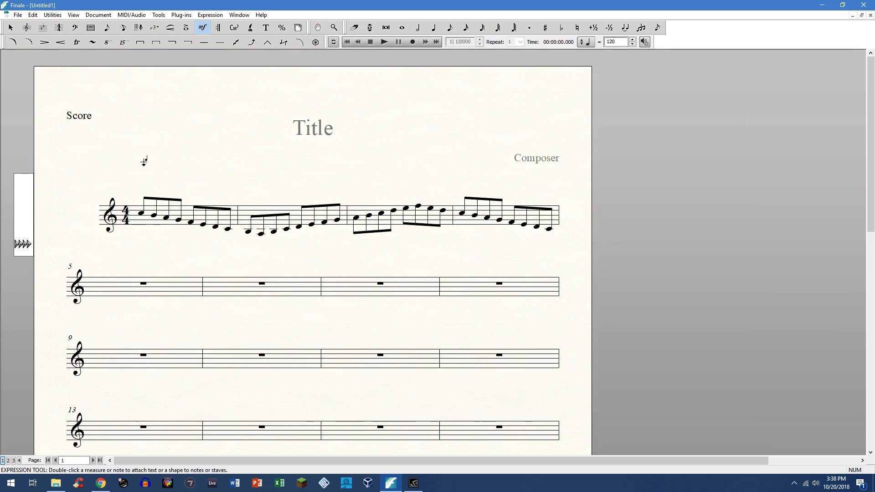
# Attach "sub. p" to notes in measures 1 to 3 with the I metatool, and delete the placed expressions.
pyautogui.click(142, 195)
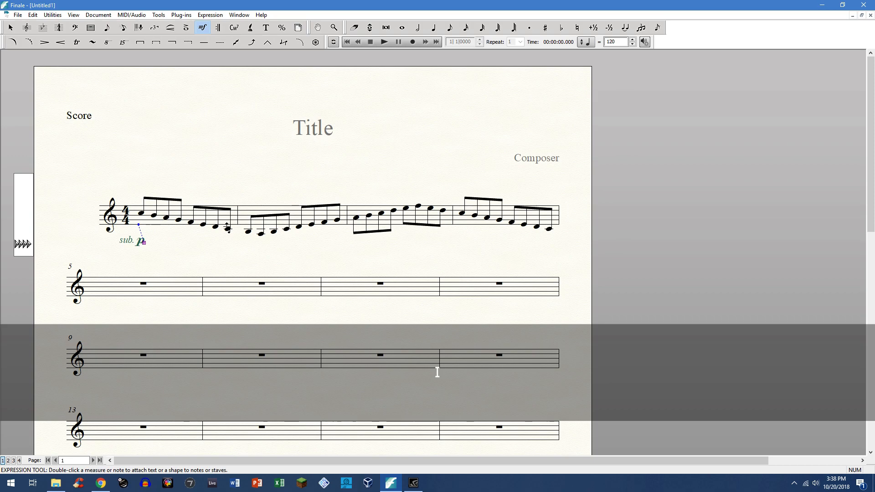
pyautogui.click(248, 231)
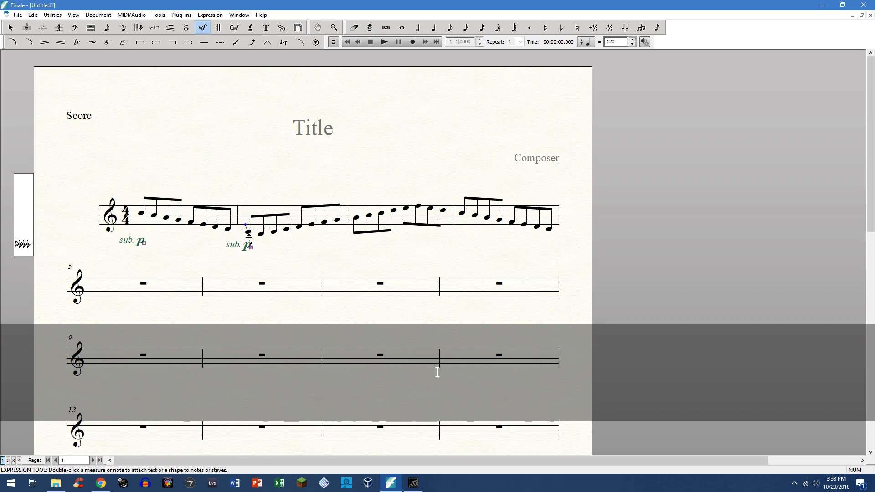
pyautogui.click(338, 225)
pyautogui.click(390, 230)
pyautogui.moveTo(108, 217); pyautogui.dragTo(424, 291)
pyautogui.press('Delete')
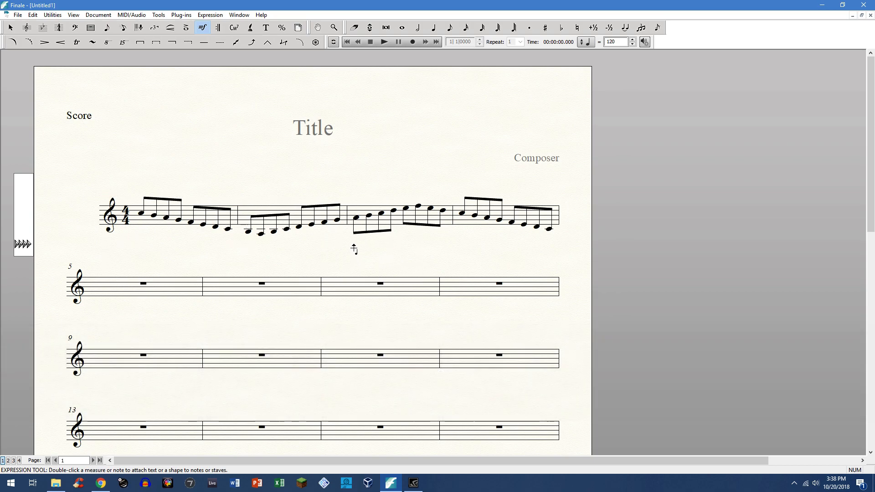
pyautogui.press('shift')
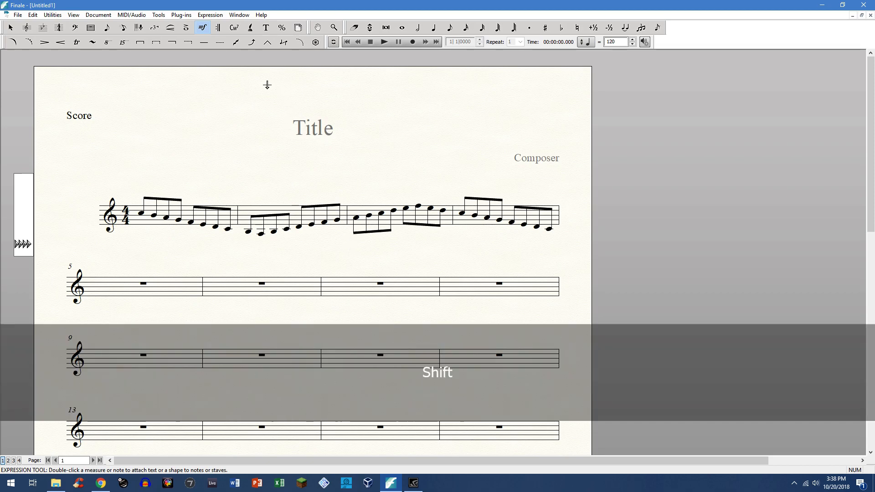
pyautogui.click(186, 27)
pyautogui.press('shift')
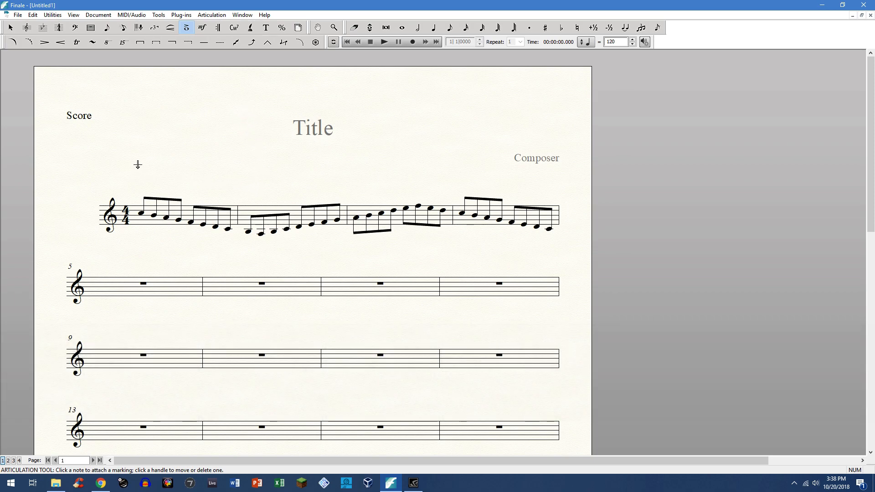
# Draw an 8va line above measures 1 and 2 with the 8 metatool, and a slur between the third notes of both measures.
pyautogui.click(171, 29)
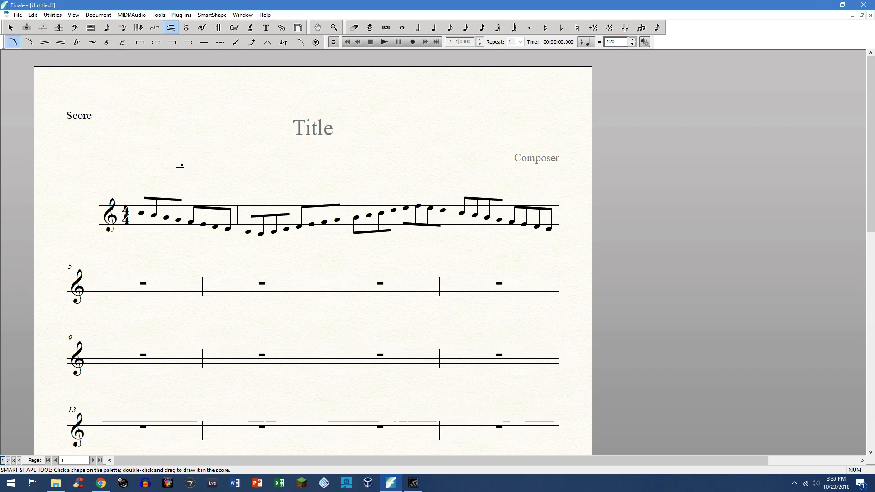
pyautogui.press('8')
pyautogui.moveTo(141, 194); pyautogui.dragTo(347, 208)
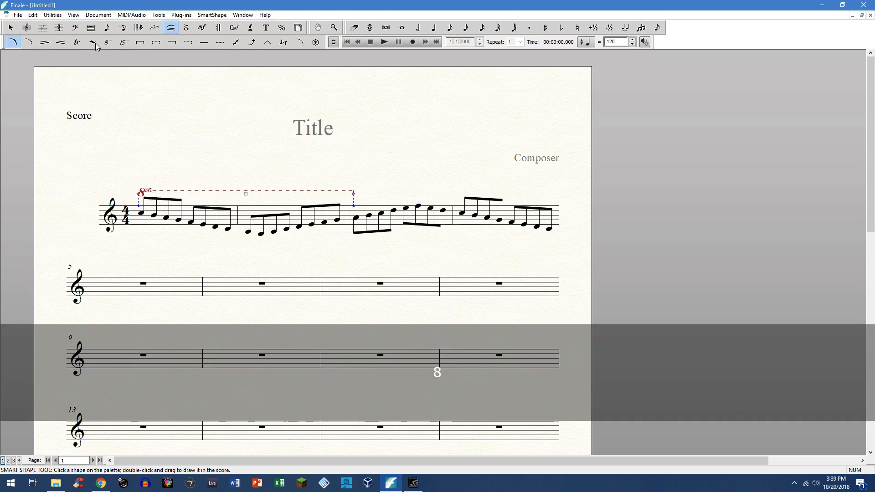
pyautogui.click(13, 43)
pyautogui.moveTo(172, 221); pyautogui.dragTo(274, 226)
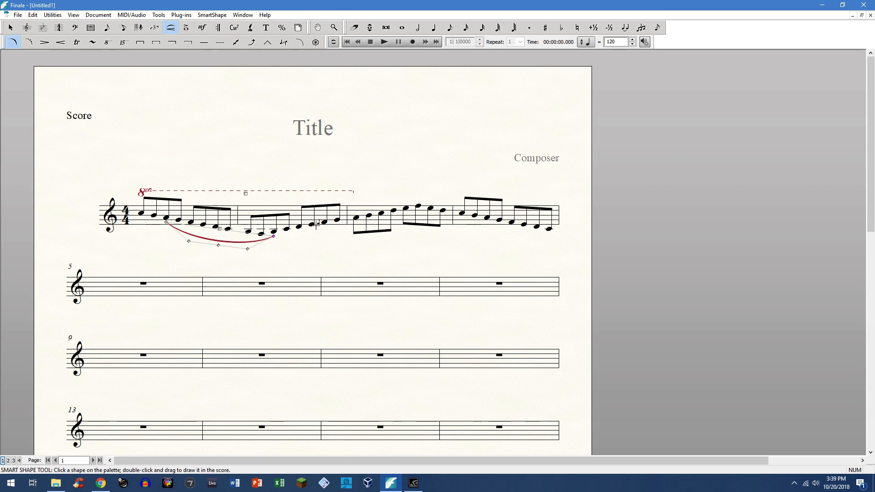
# Draw another 8va line from the second note of measure 3 into measure 4, and delete all the smart shapes.
pyautogui.press('8')
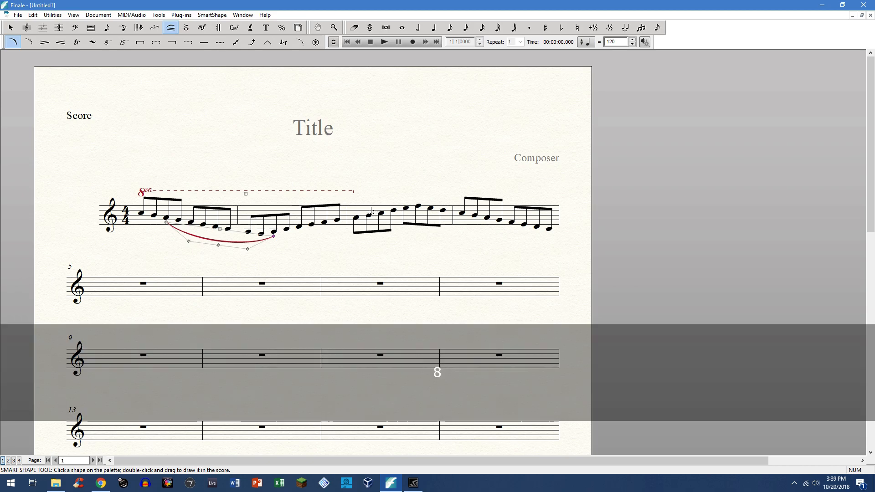
pyautogui.moveTo(369, 211); pyautogui.dragTo(530, 221)
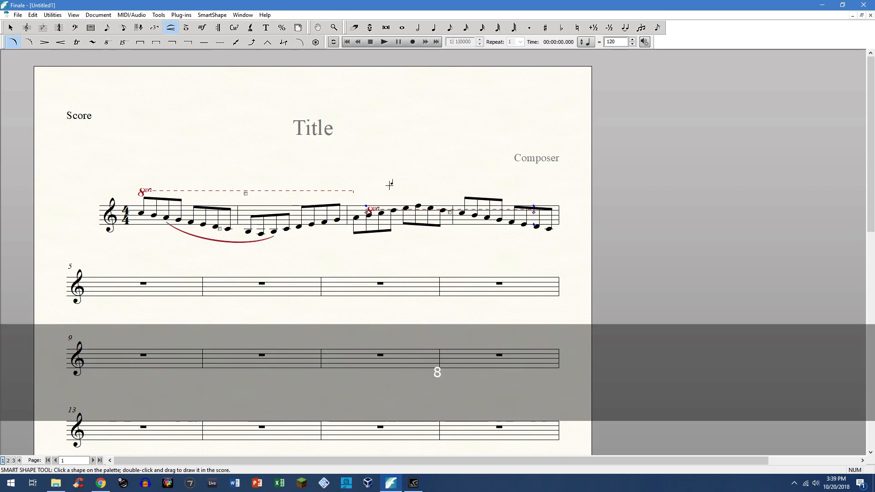
pyautogui.moveTo(131, 174); pyautogui.dragTo(562, 254)
pyautogui.press('Delete')
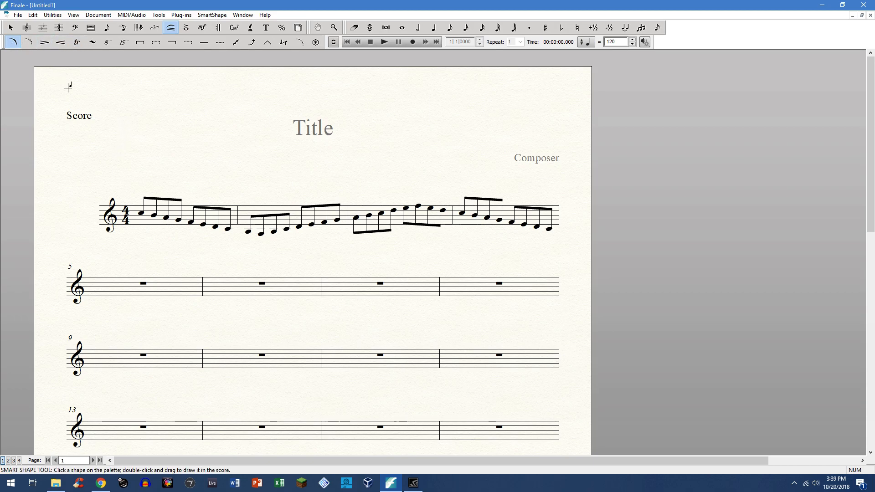
# Program the S smart shape metatool to the slur and save it.
pyautogui.press('shift')
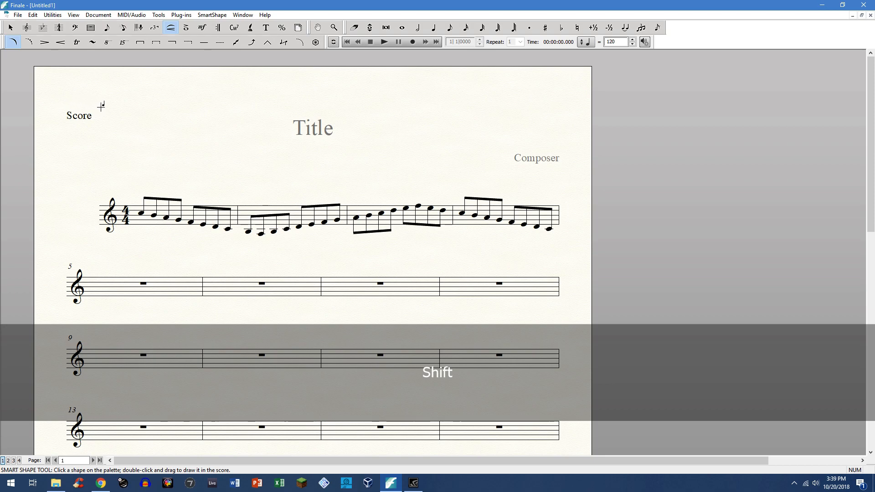
pyautogui.hotkey('shift', 's')
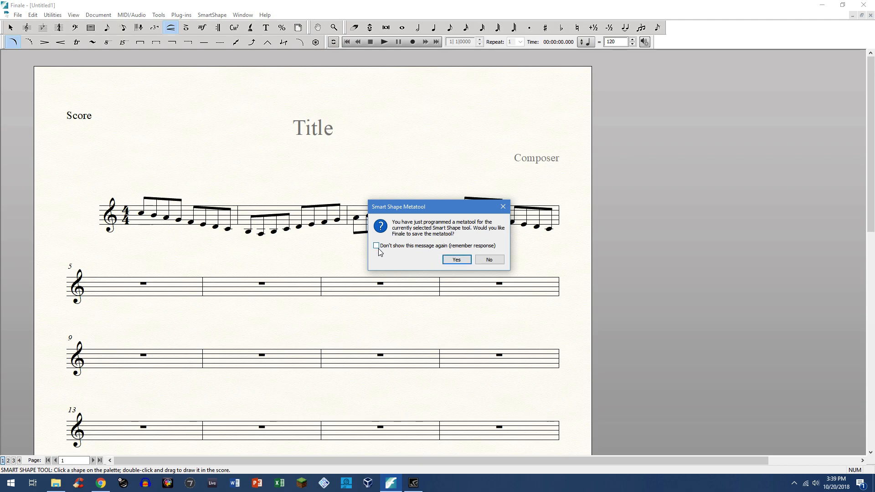
pyautogui.click(456, 259)
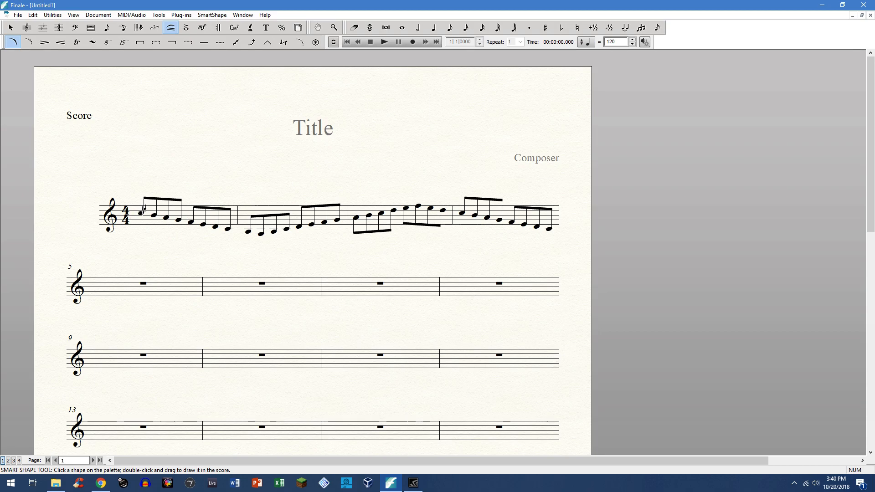
# Draw a slur from the first note of measure 1 to the fourth note of measure 2 with the S metatool.
pyautogui.press('s')
pyautogui.click(142, 212)
pyautogui.moveTo(142, 212); pyautogui.dragTo(287, 227)
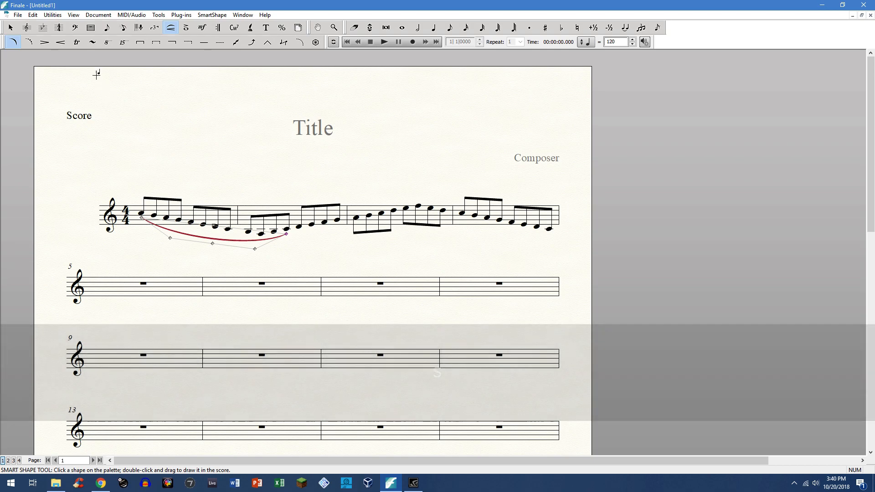
# With the Dashed Bracket Tool active, draw a slur from measure 1 to the end of measure 3 using the S metatool, and delete all smart shapes.
pyautogui.click(186, 43)
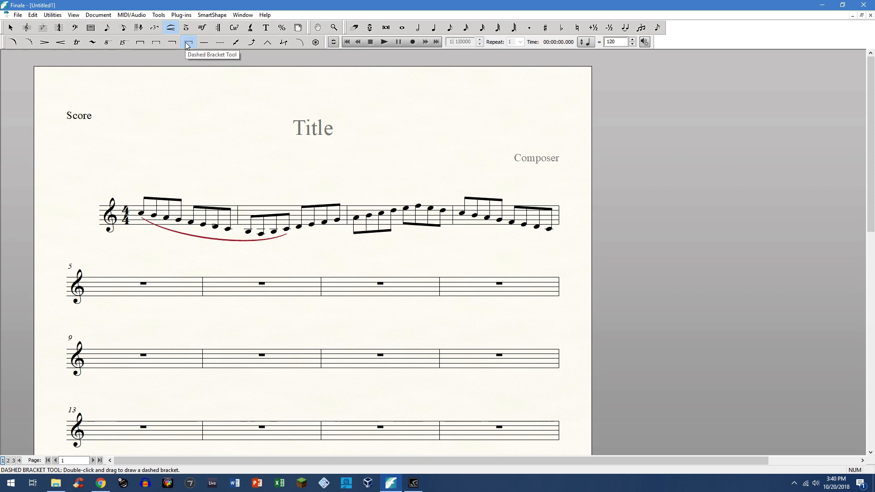
pyautogui.press('s')
pyautogui.moveTo(218, 213); pyautogui.dragTo(443, 208)
pyautogui.moveTo(138, 154); pyautogui.dragTo(463, 267)
pyautogui.press('Delete')
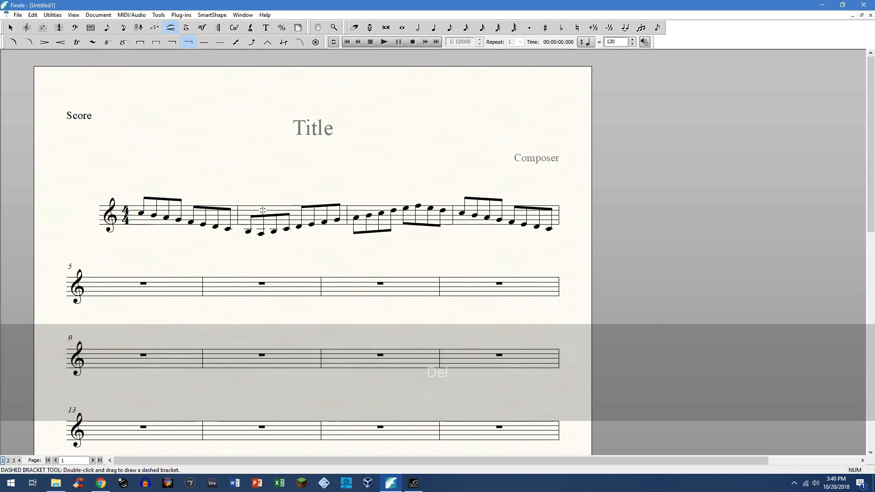
# Draw an 8va line from measure 1 into measure 3 and a slur from measure 1 into measure 2 with the 8 and S metatools, and delete both.
pyautogui.press('8')
pyautogui.moveTo(172, 192); pyautogui.dragTo(376, 218)
pyautogui.press('s')
pyautogui.moveTo(192, 224); pyautogui.dragTo(268, 231)
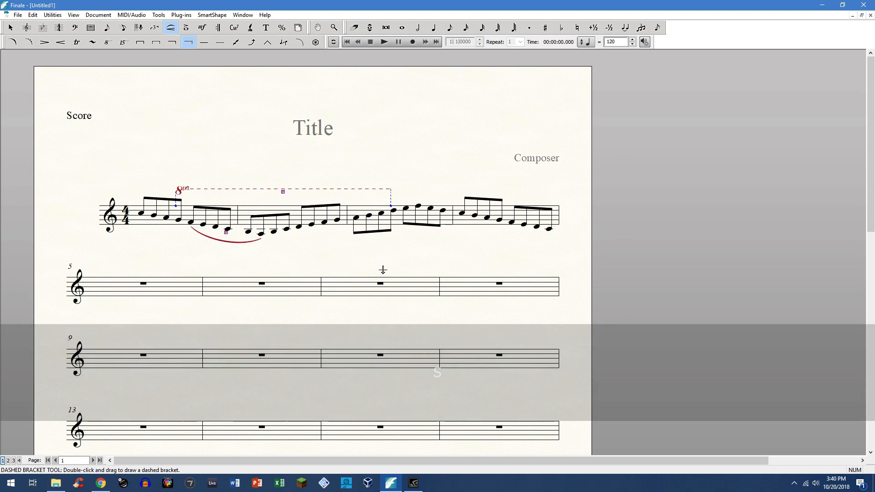
pyautogui.press('Delete')
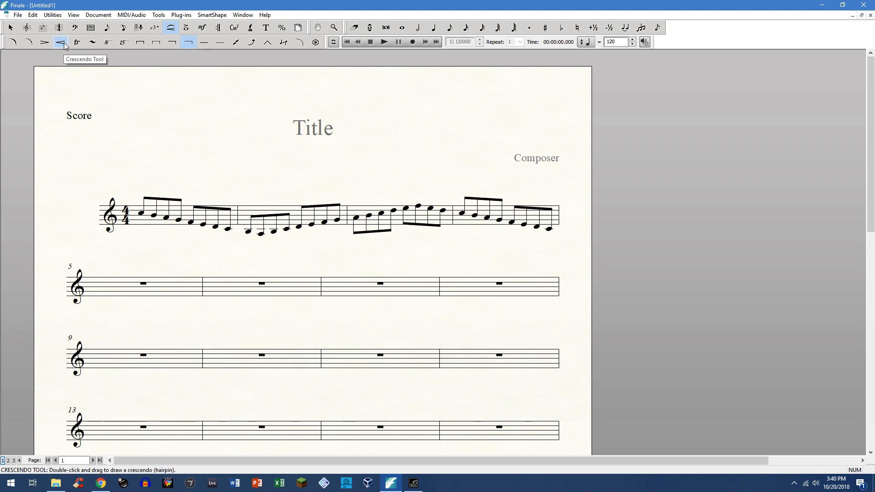
# Program the C smart shape metatool to the crescendo and save it.
pyautogui.click(64, 45)
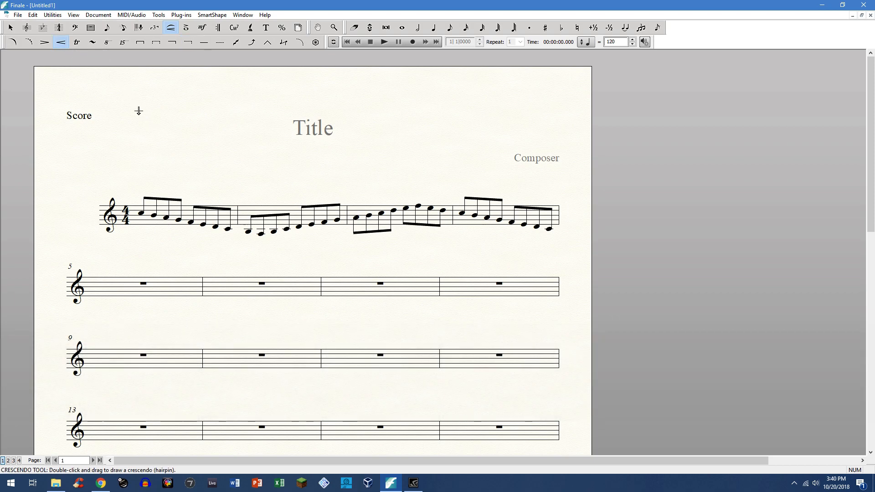
pyautogui.press('shift')
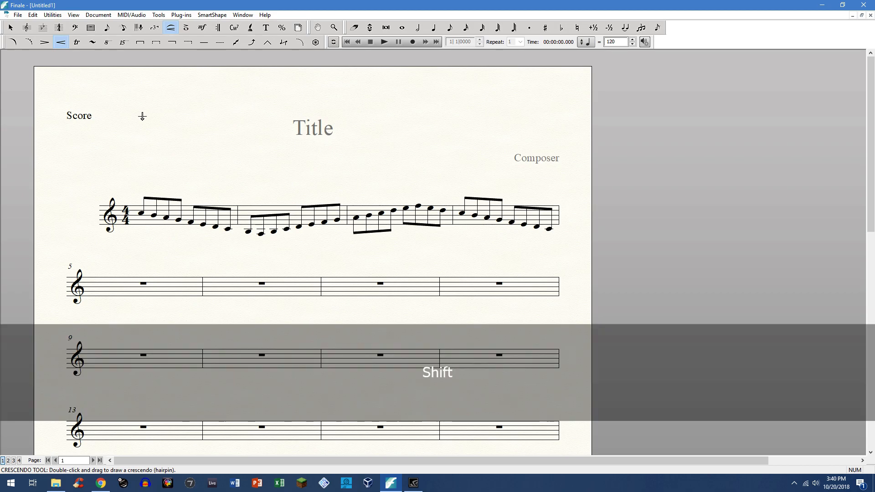
pyautogui.hotkey('shift', 'c')
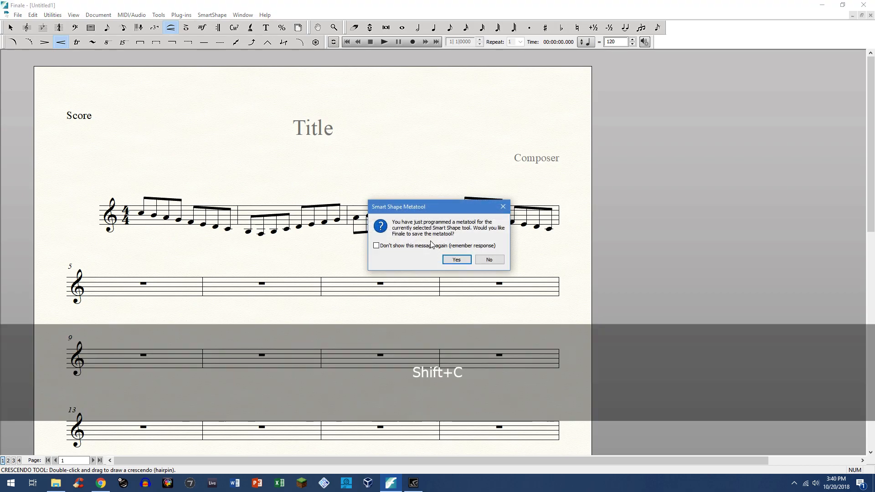
pyautogui.click(456, 259)
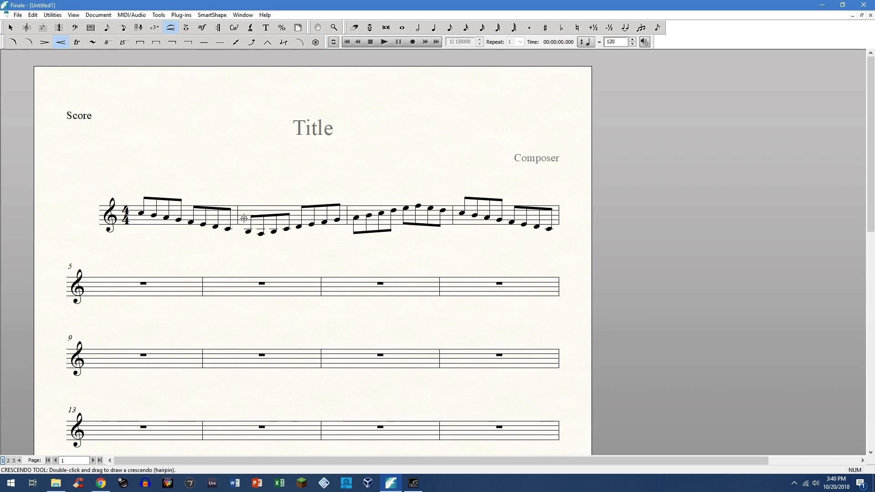
# With the C metatool, draw crescendos above and below measures 1 to 3 and decrescendos above and below measures 3 and 4.
pyautogui.press('c')
pyautogui.moveTo(193, 234)
pyautogui.mouseDown()
pyautogui.moveTo(328, 248)
pyautogui.moveTo(374, 236)
pyautogui.mouseUp()
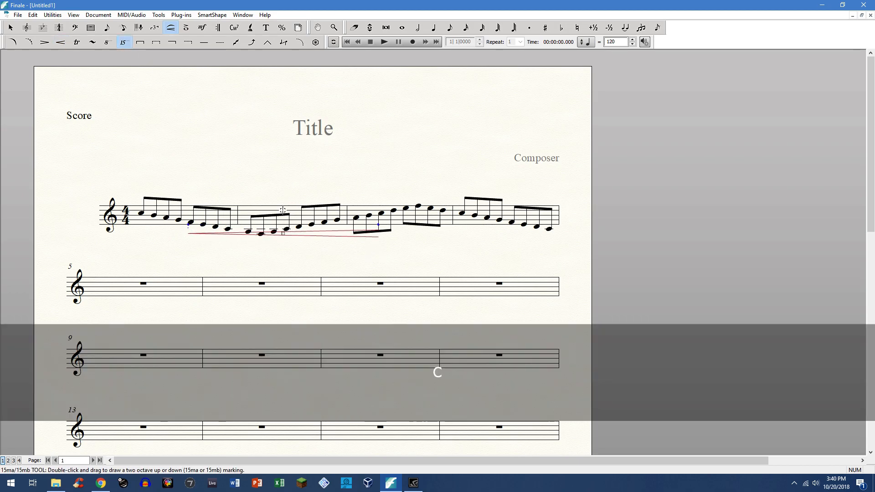
pyautogui.moveTo(188, 193); pyautogui.dragTo(390, 192)
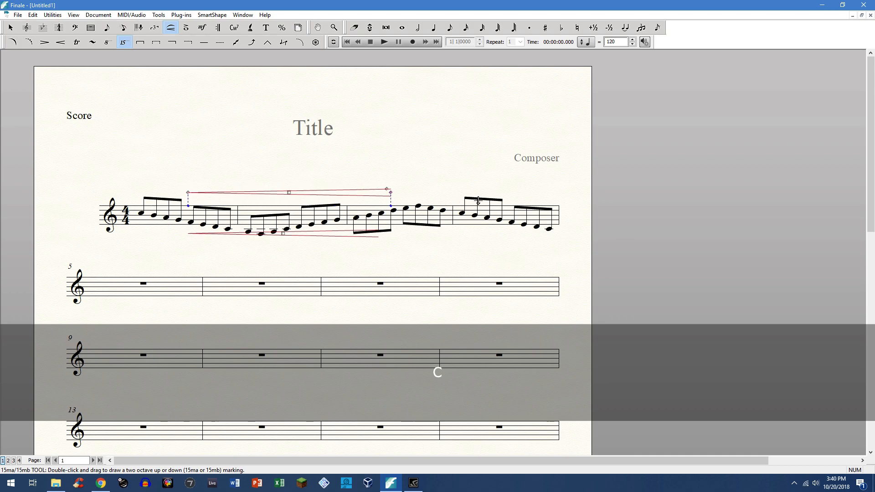
pyautogui.moveTo(521, 192); pyautogui.dragTo(407, 188)
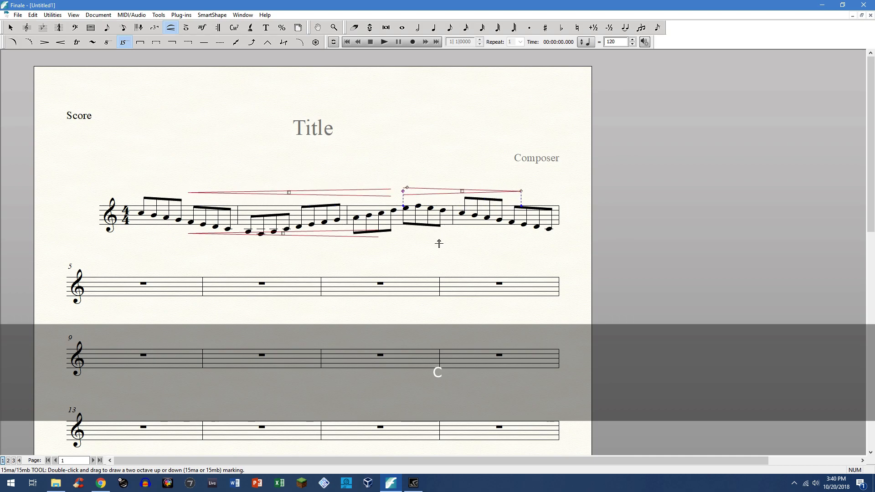
pyautogui.moveTo(546, 235); pyautogui.dragTo(416, 233)
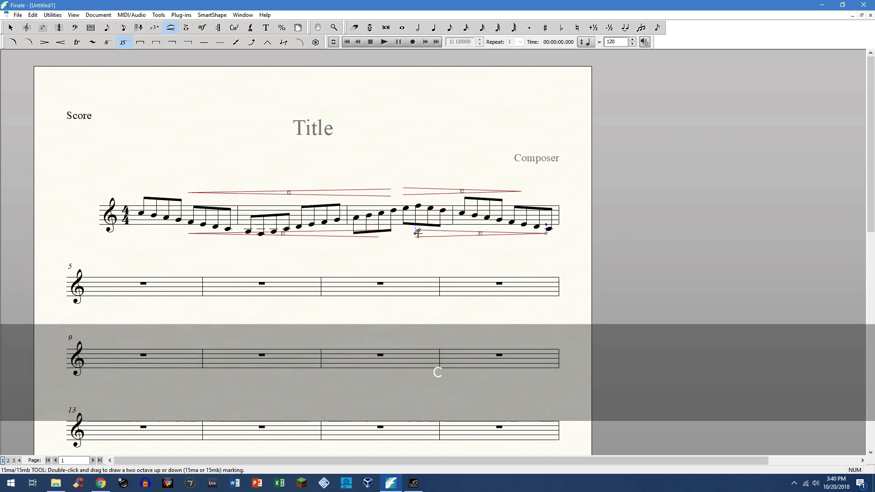
# Add a slur from measure 1 into measure 2 and an 8va line from measure 1 into measure 4 with metatools, and delete all the smart shapes.
pyautogui.moveTo(154, 222); pyautogui.dragTo(256, 221)
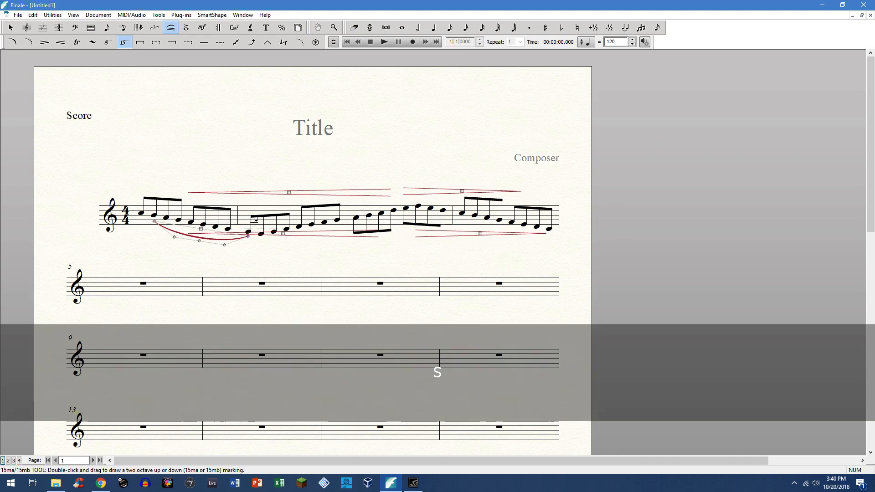
pyautogui.moveTo(176, 177); pyautogui.dragTo(538, 264)
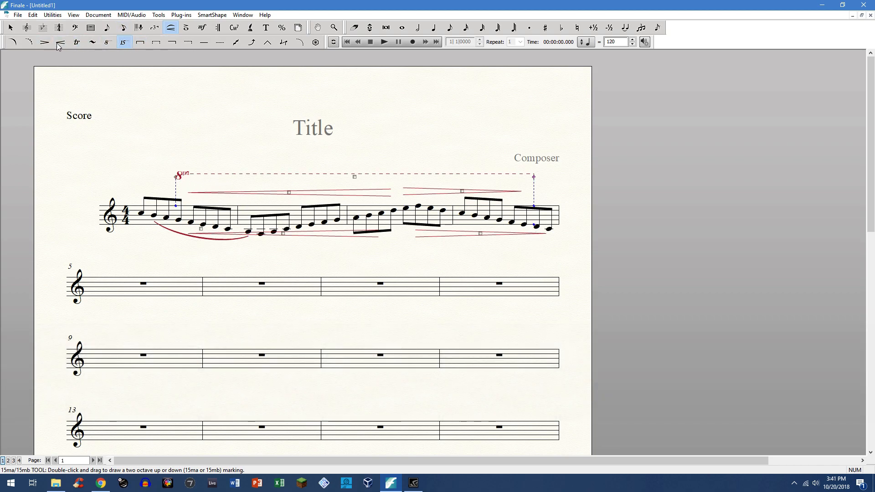
pyautogui.moveTo(137, 130); pyautogui.dragTo(565, 287)
pyautogui.press('Delete')
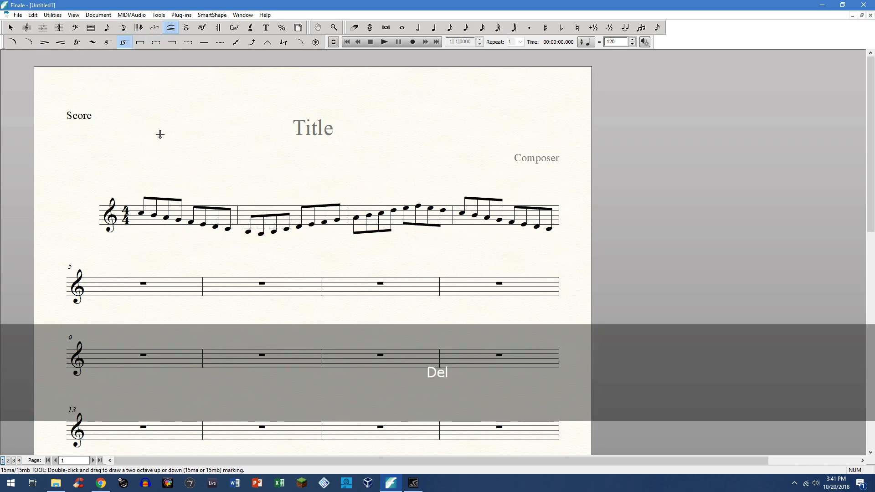
# Leave the smart shapes and activate the Staff Tool.
pyautogui.press('Escape')
pyautogui.click(124, 29)
pyautogui.click(28, 28)
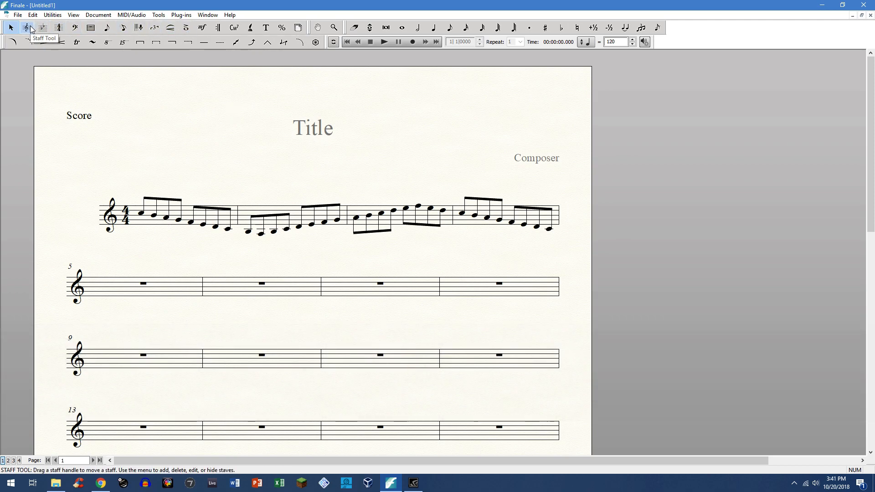
pyautogui.click(30, 28)
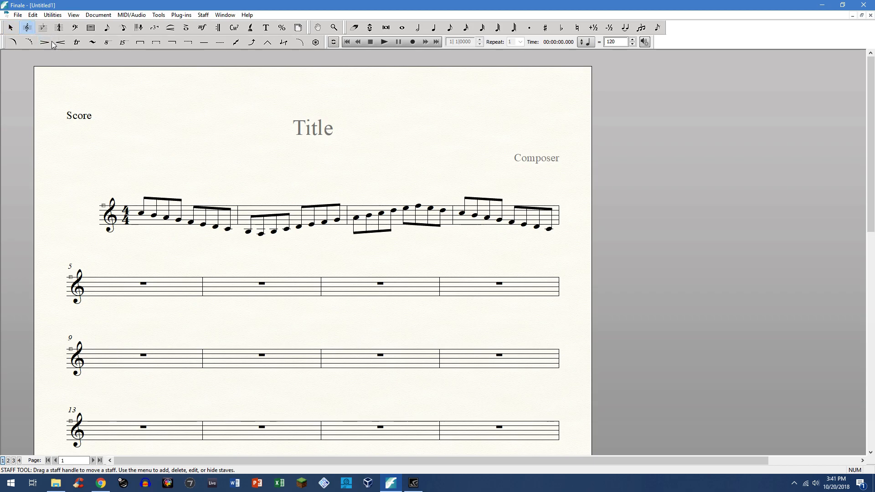
# Examine the list of staff styles available for measure 1, and dismiss it without applying any.
pyautogui.click(179, 211)
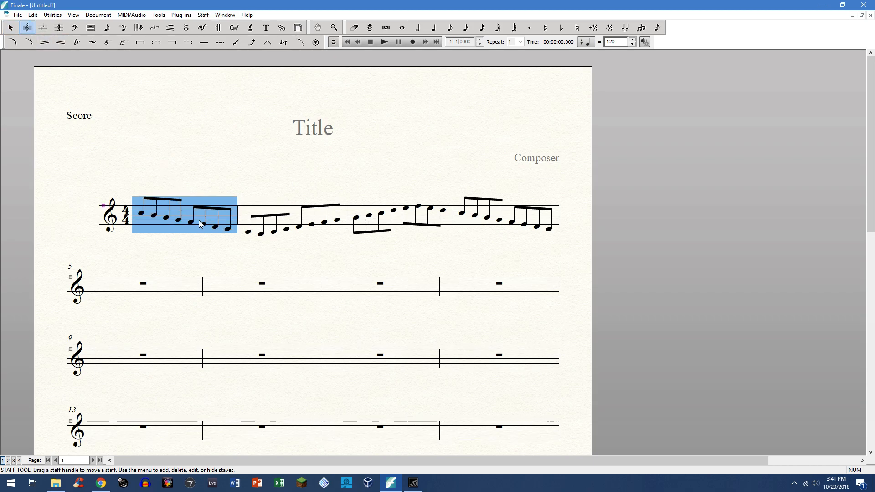
pyautogui.rightClick(187, 218)
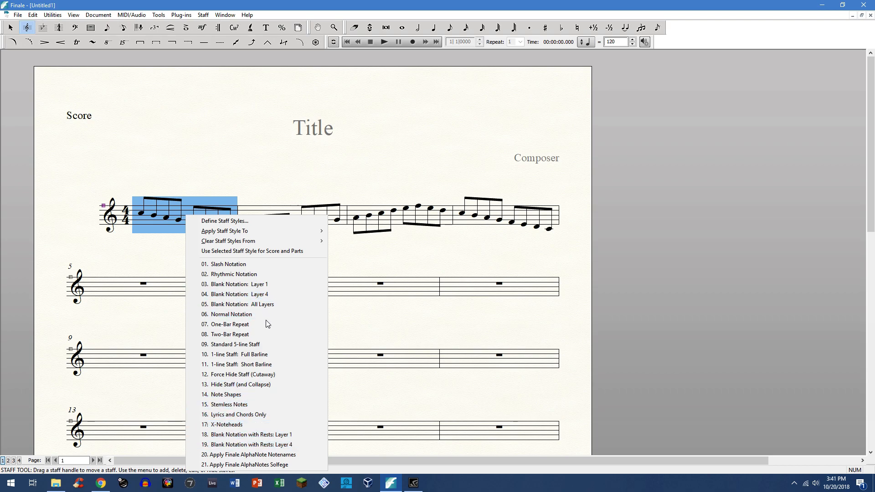
pyautogui.click(191, 192)
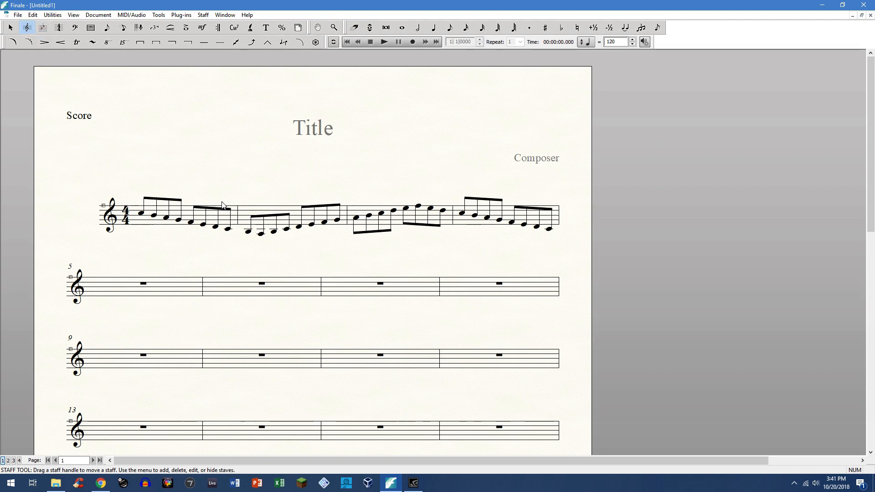
# Program the J staff style metatool to "Apply Finale AlphaNote Notenames".
pyautogui.press('shift')
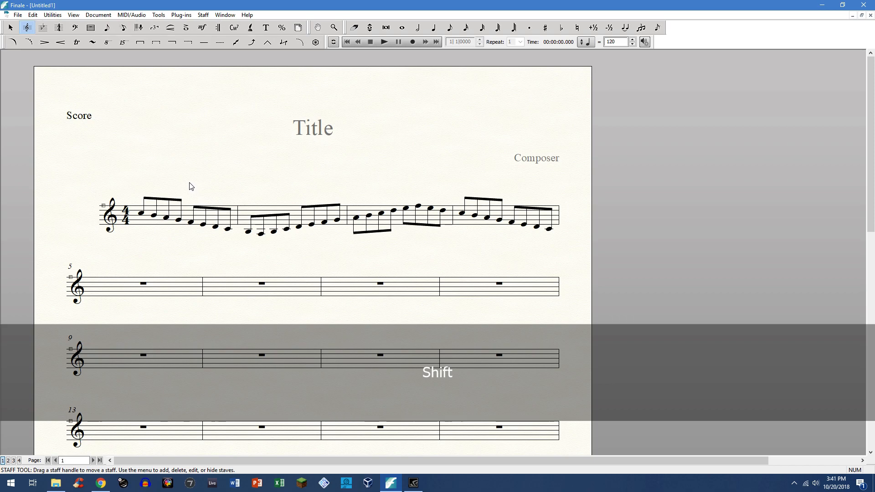
pyautogui.hotkey('shift', 'j')
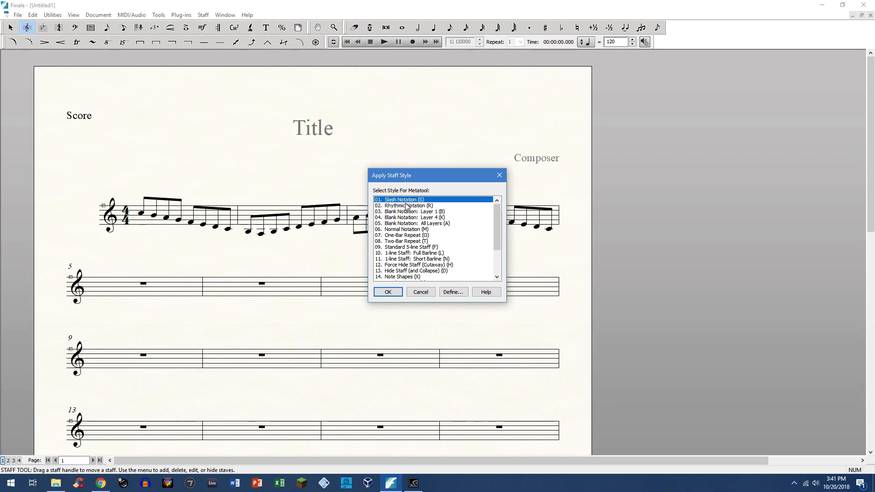
pyautogui.scroll(-3, 415, 241)
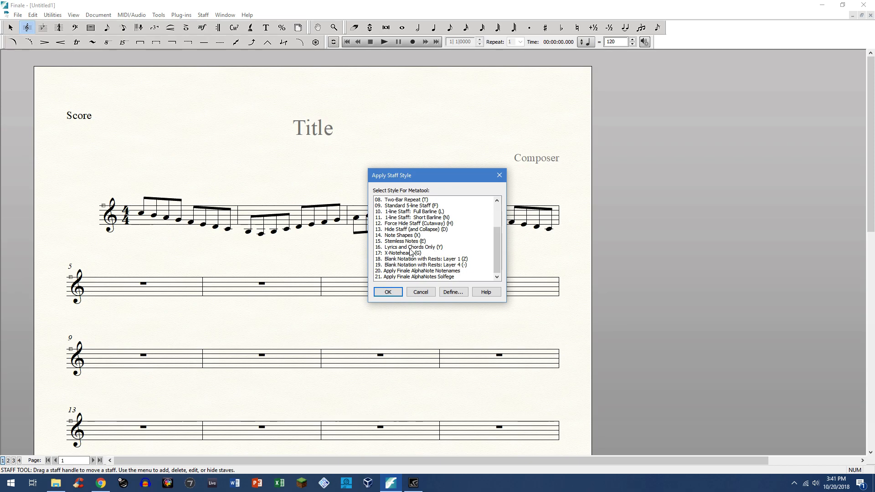
pyautogui.scroll(1, 434, 248)
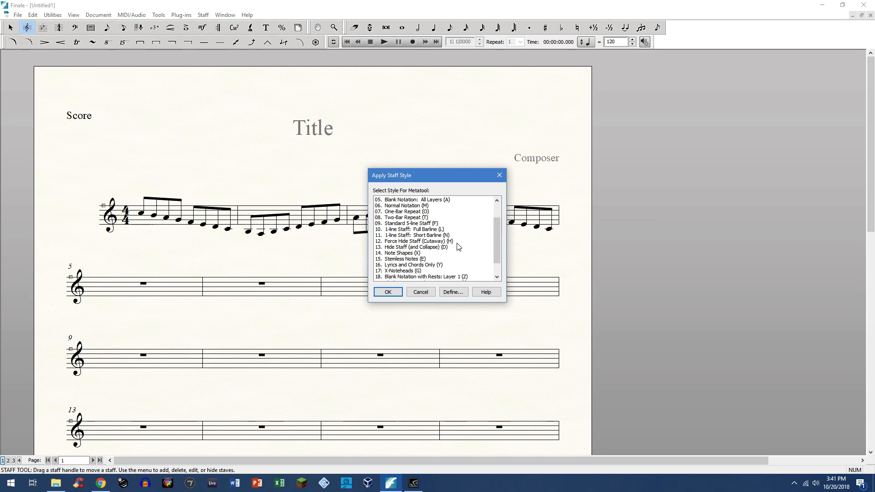
pyautogui.scroll(2, 459, 247)
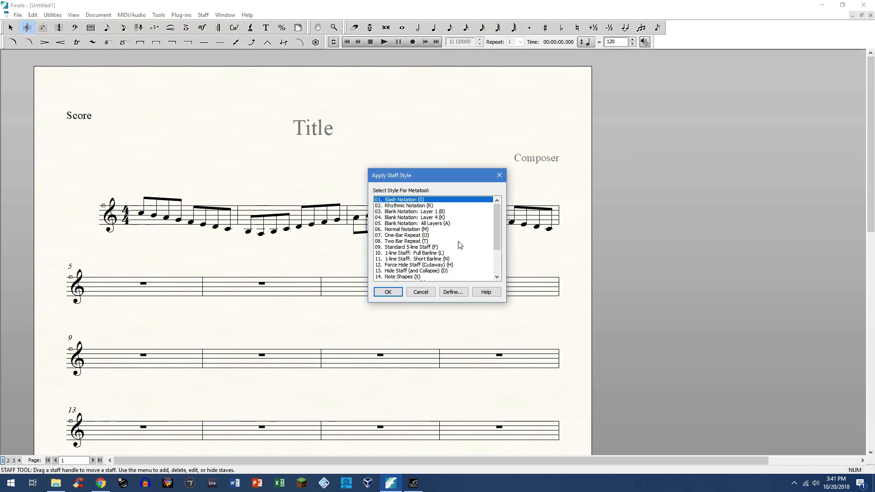
pyautogui.scroll(-2, 458, 246)
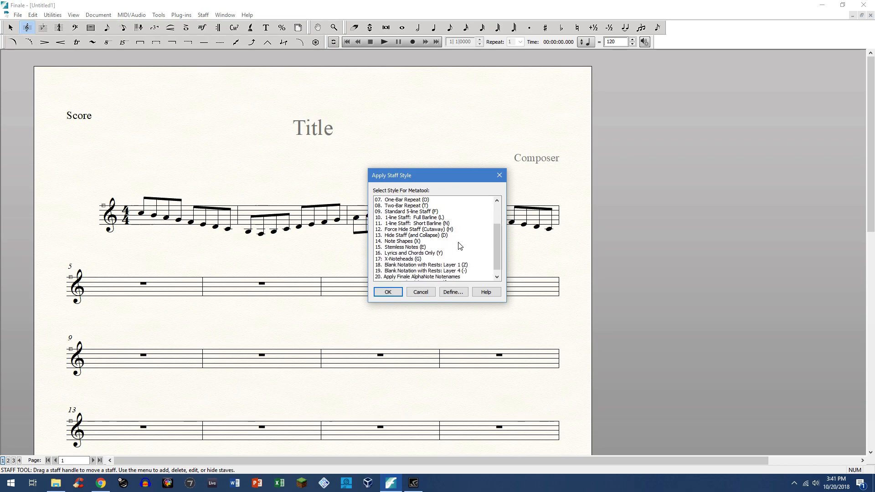
pyautogui.click(418, 248)
pyautogui.scroll(-1, 470, 274)
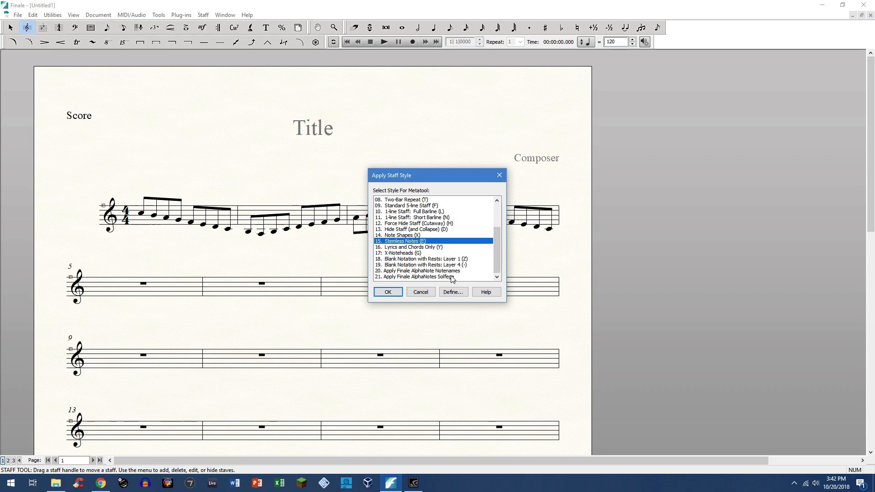
pyautogui.click(455, 271)
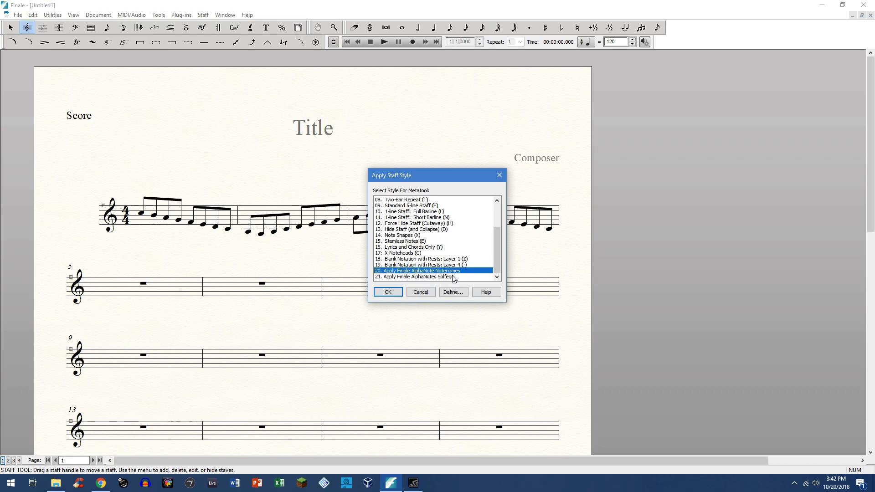
pyautogui.click(388, 293)
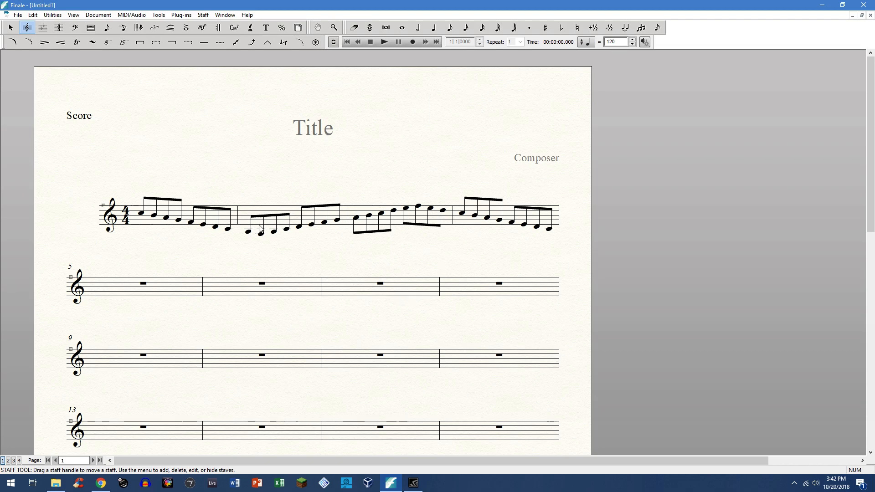
# Apply the AlphaNote Notenames staff style to measure 1 with the J metatool and inspect the noteheads up close.
pyautogui.click(174, 221)
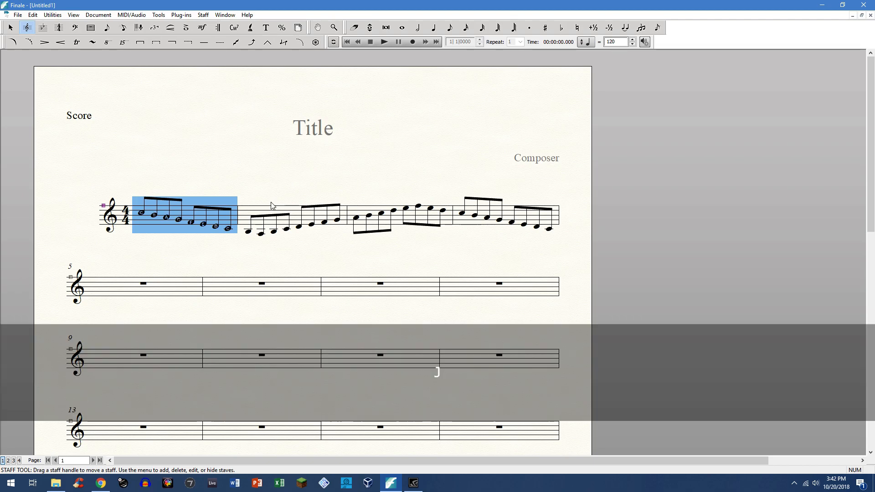
pyautogui.press('ctrl+KP_Add')
pyautogui.press('ctrl+KP_Add')
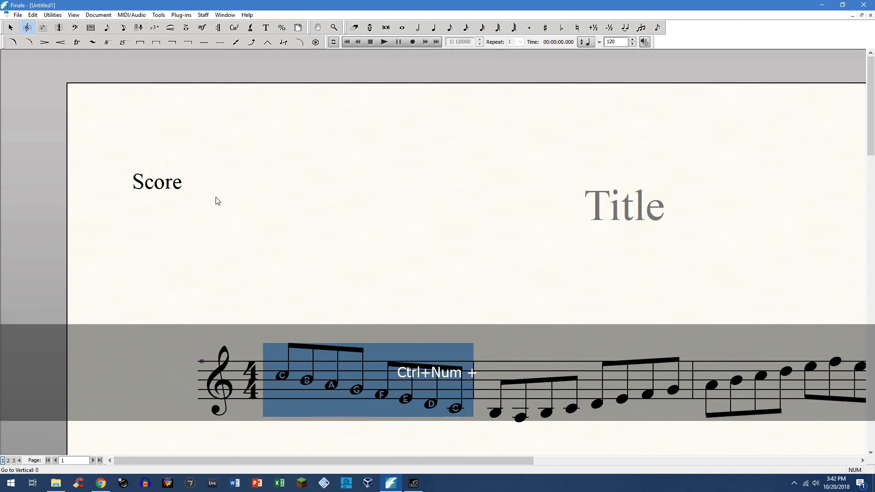
pyautogui.scroll(-3, 402, 234)
pyautogui.click(402, 292)
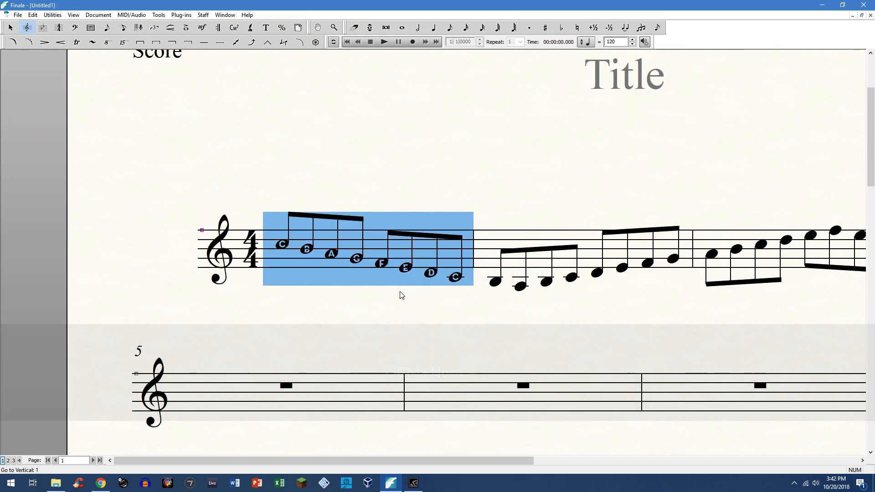
pyautogui.click(460, 301)
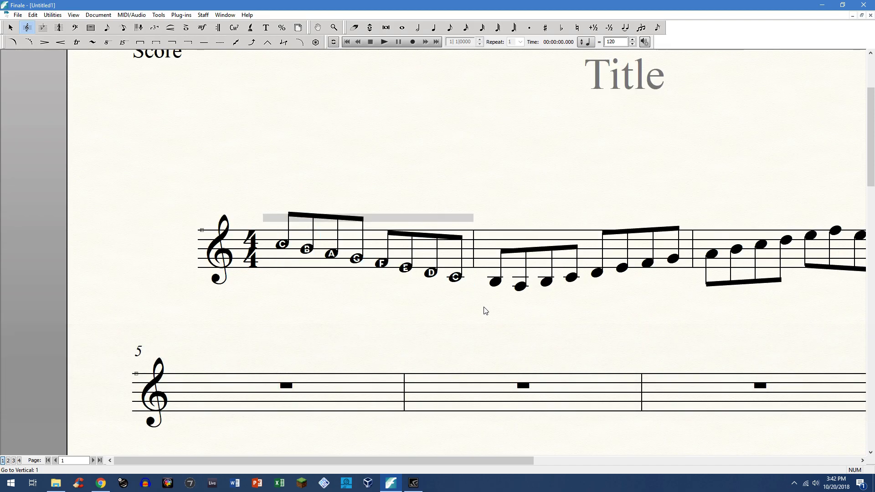
# Apply the AlphaNote Notenames style with the J metatool to the third and fourth notes of measure 2, and to its seventh note.
pyautogui.click(550, 257)
pyautogui.click(537, 208)
pyautogui.moveTo(534, 207); pyautogui.dragTo(579, 294)
pyautogui.press('j')
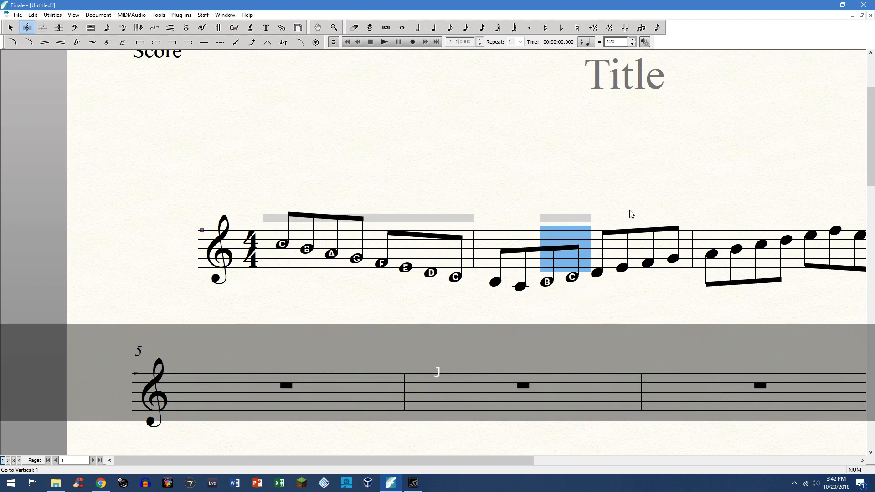
pyautogui.moveTo(633, 204); pyautogui.dragTo(663, 269)
pyautogui.press('j')
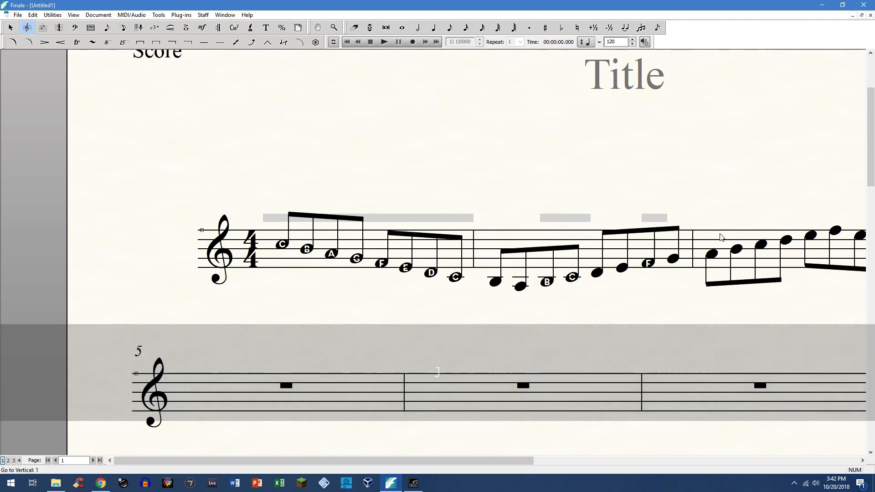
# Undo the AlphaNote Notenames styles on measures 1 and 2, and activate the Key Signature tool.
pyautogui.hotkey('ctrl', 'z')
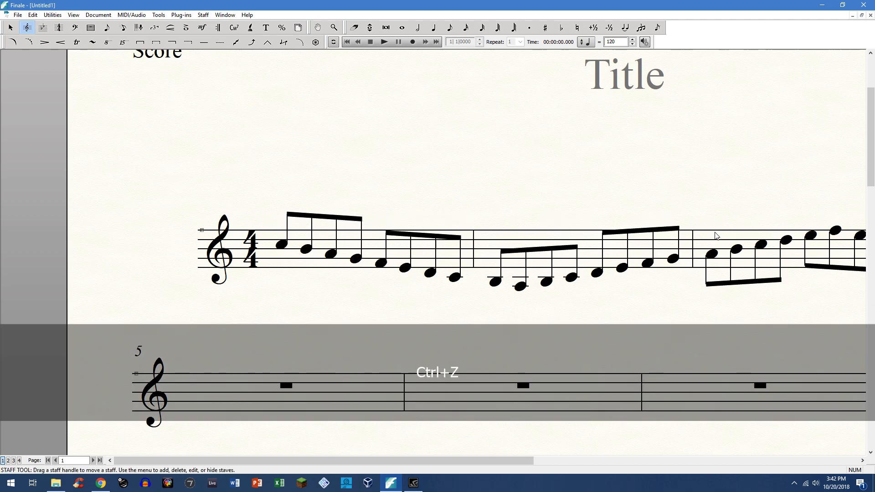
pyautogui.press('ctrl+KP_Subtract')
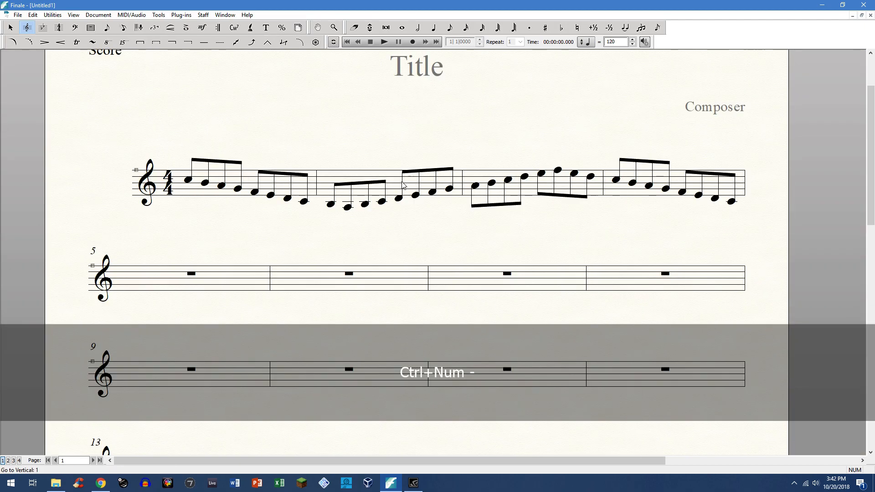
pyautogui.scroll(3, 409, 184)
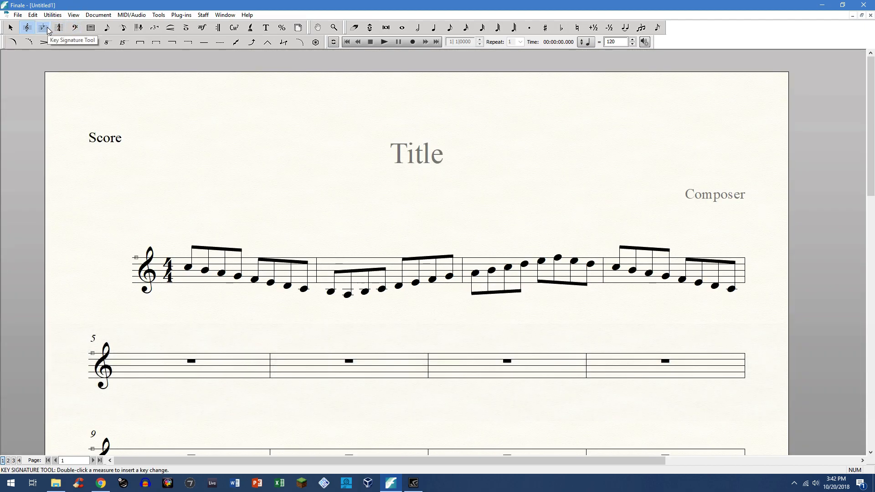
pyautogui.click(45, 26)
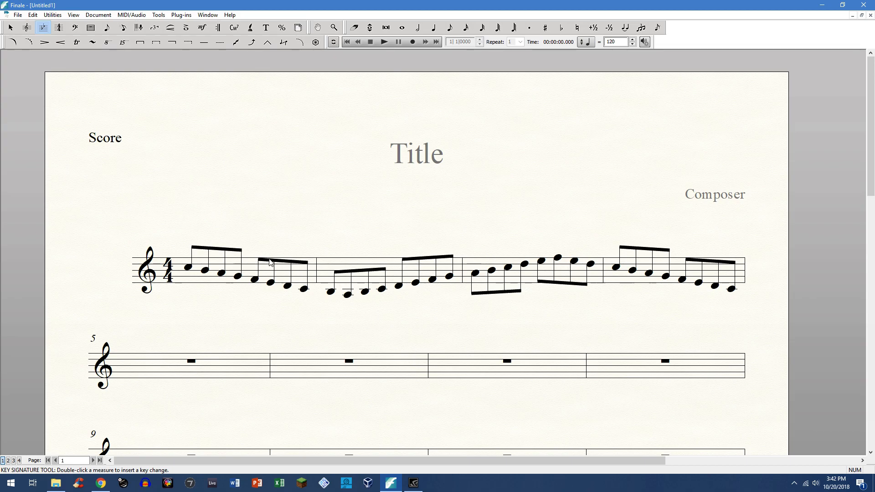
# Open the full key signature settings for measures 1 through 3, browse the major keys to F Major, and cancel.
pyautogui.click(245, 267)
pyautogui.keyDown('shift'); pyautogui.click(560, 268); pyautogui.keyUp('shift')
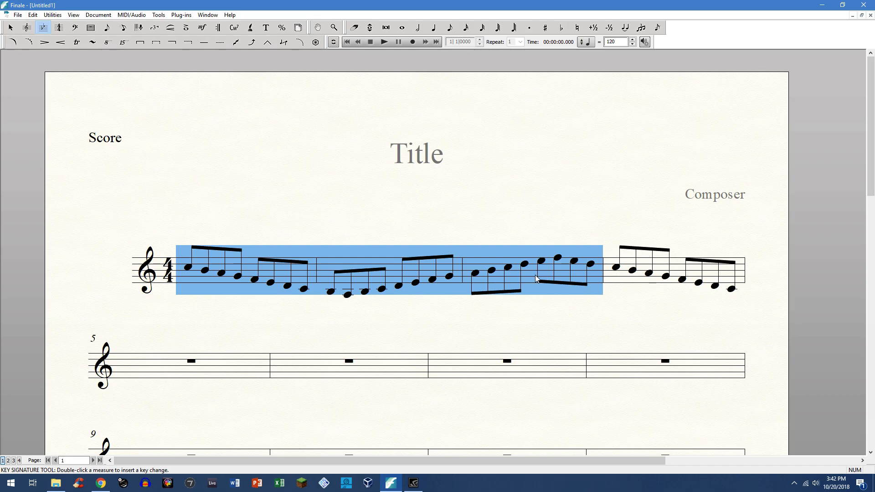
pyautogui.rightClick(268, 273)
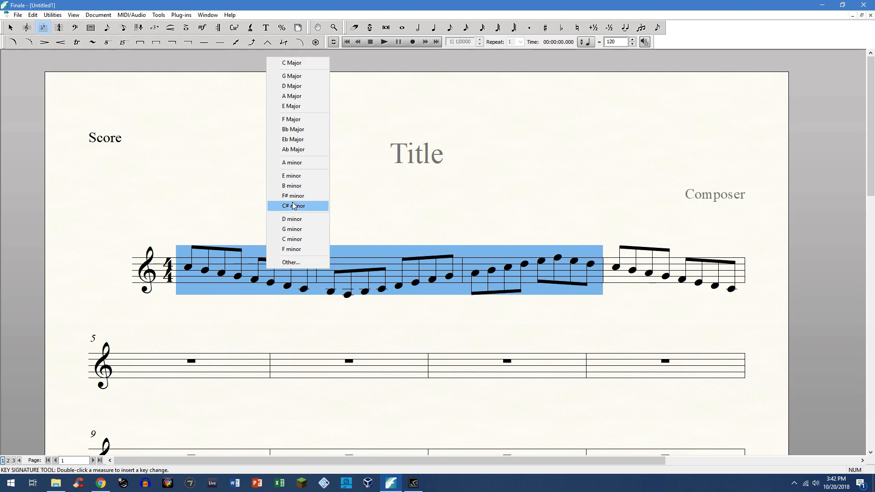
pyautogui.click(309, 262)
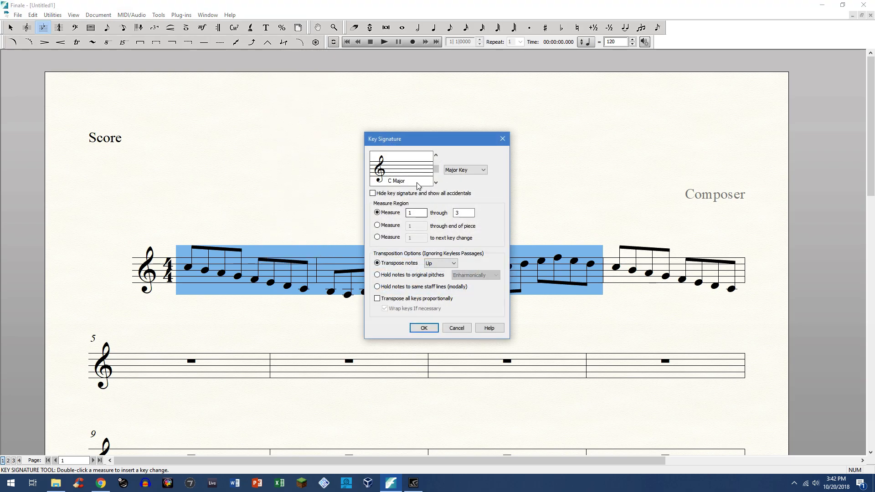
pyautogui.click(436, 155)
pyautogui.click(436, 156)
pyautogui.click(436, 156)
pyautogui.click(436, 156)
pyautogui.click(436, 182)
pyautogui.click(436, 182)
pyautogui.click(436, 183)
pyautogui.click(436, 183)
pyautogui.click(436, 183)
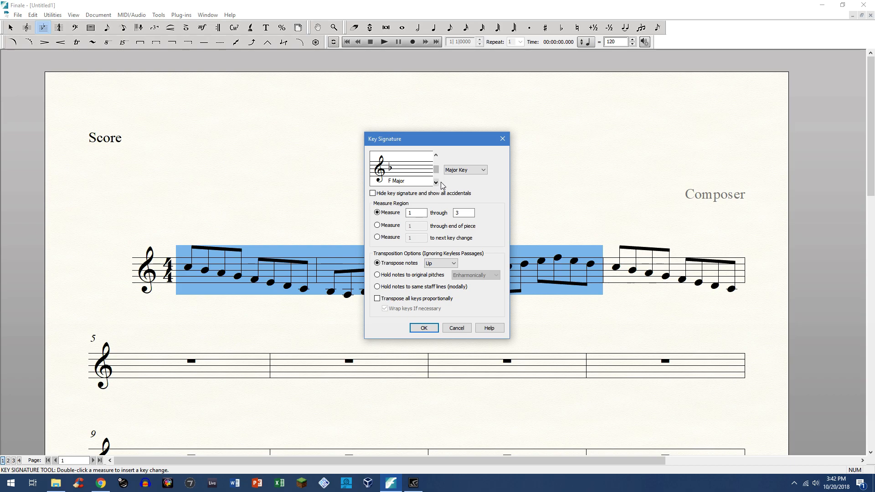
pyautogui.click(456, 327)
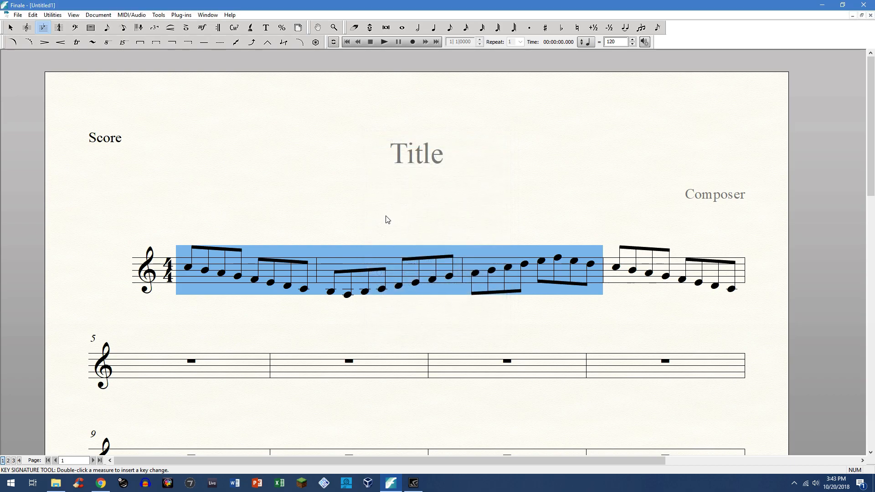
pyautogui.click(387, 220)
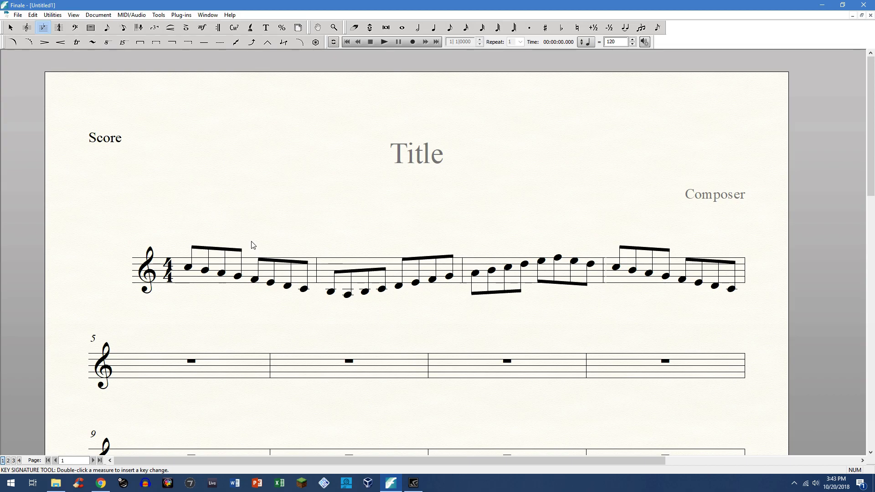
# Program the F key signature metatool to F Major, keeping notes transposed up.
pyautogui.press('shift')
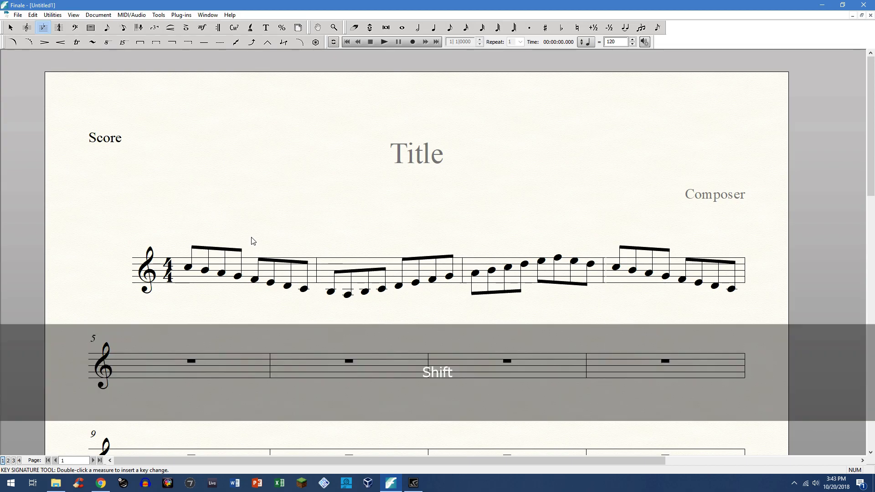
pyautogui.hotkey('shift', 'f')
pyautogui.click(436, 183)
pyautogui.click(436, 182)
pyautogui.click(437, 182)
pyautogui.click(436, 182)
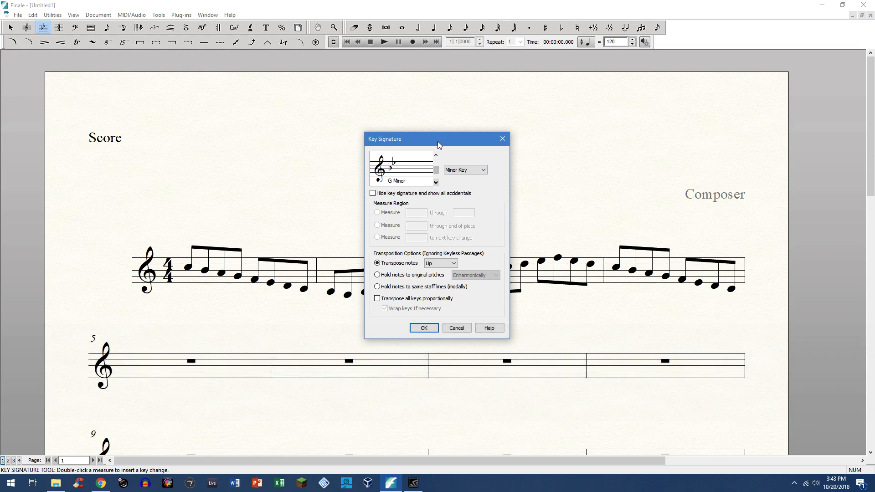
pyautogui.click(473, 170)
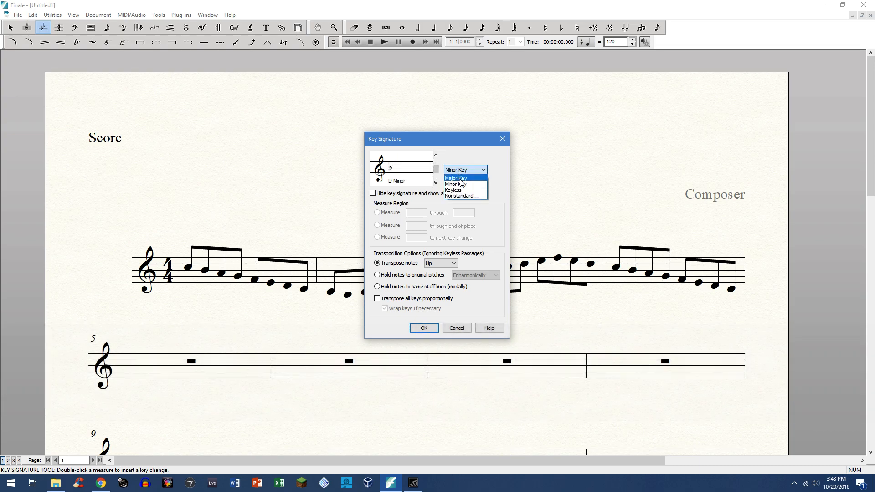
pyautogui.click(462, 180)
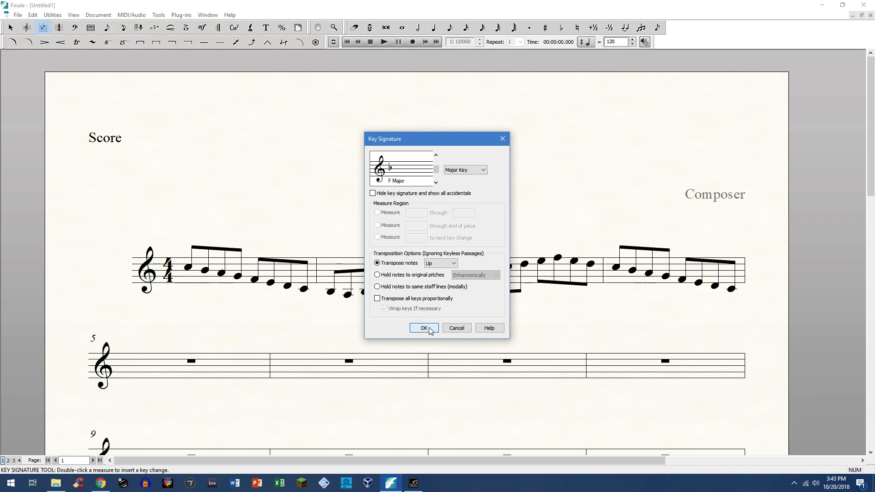
pyautogui.click(424, 328)
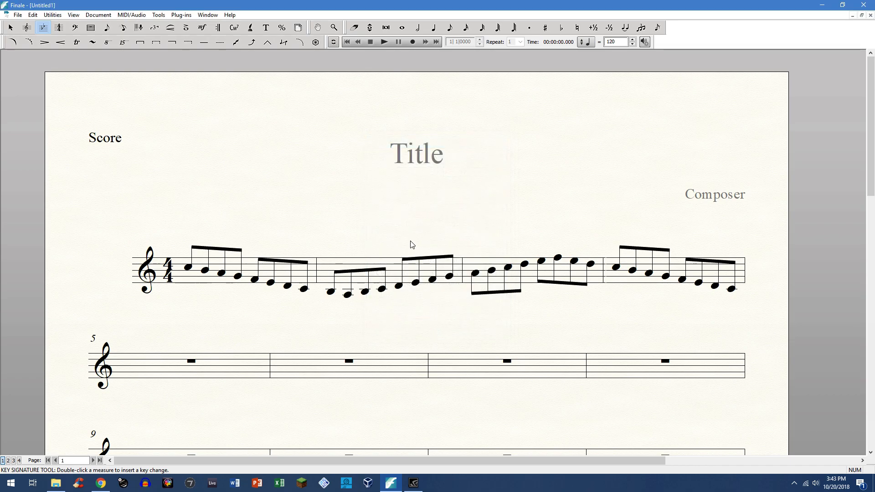
# Apply the F Major key signature to measure 2 with the F metatool, and undo it.
pyautogui.click(381, 271)
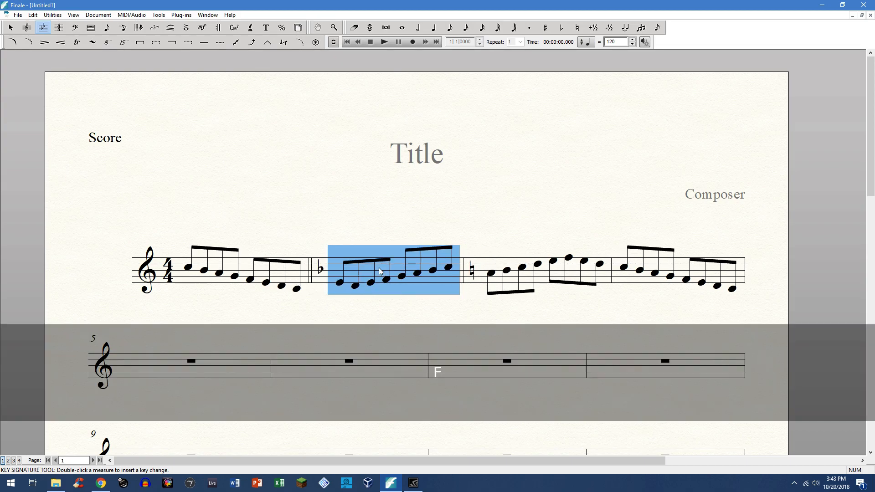
pyautogui.click(412, 214)
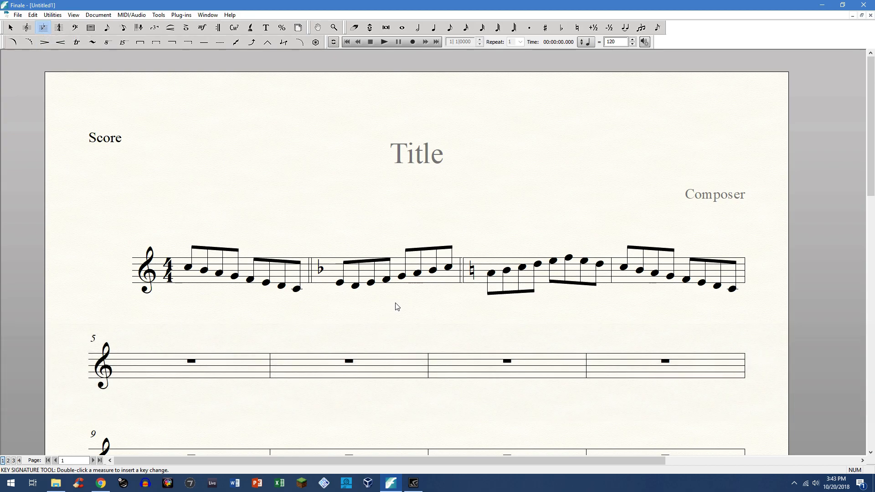
pyautogui.hotkey('ctrl', 'z')
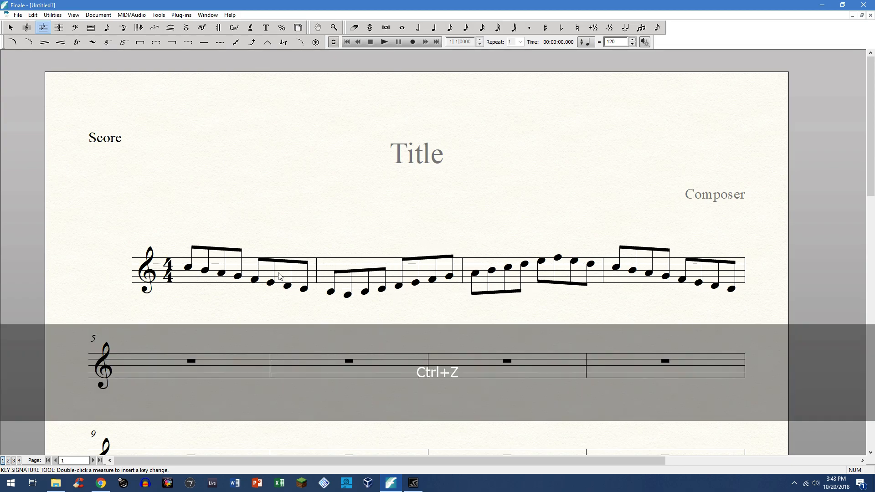
# Try to apply the F key signature metatool to the selected measures 1 through 4, and undo the attempt.
pyautogui.click(254, 277)
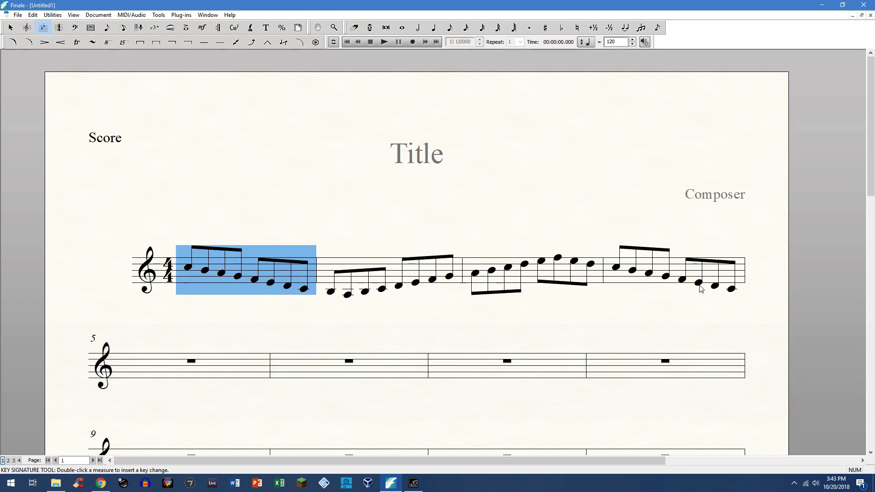
pyautogui.keyDown('shift'); pyautogui.click(680, 278); pyautogui.keyUp('shift')
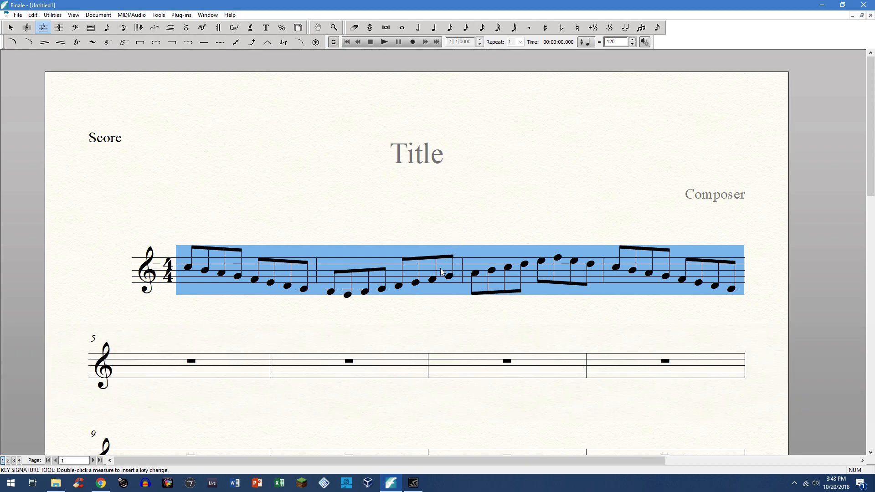
pyautogui.click(432, 230)
pyautogui.press('f')
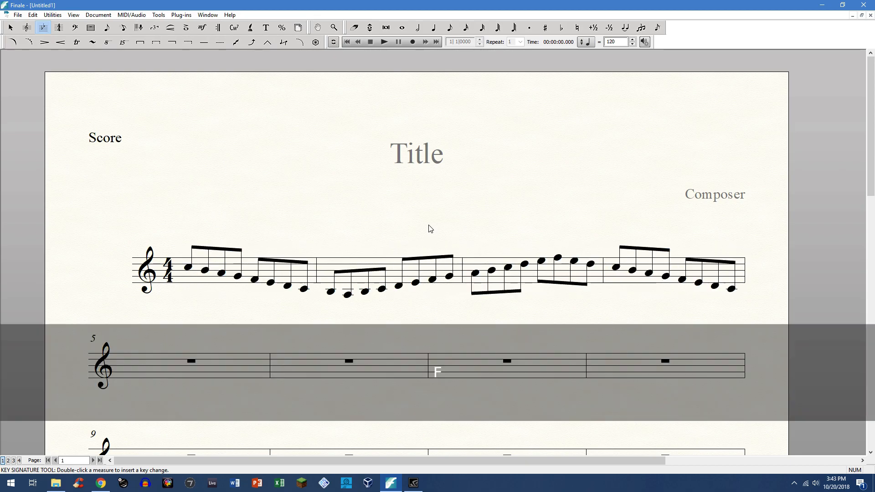
pyautogui.click(261, 261)
pyautogui.keyDown('shift'); pyautogui.click(643, 274); pyautogui.keyUp('shift')
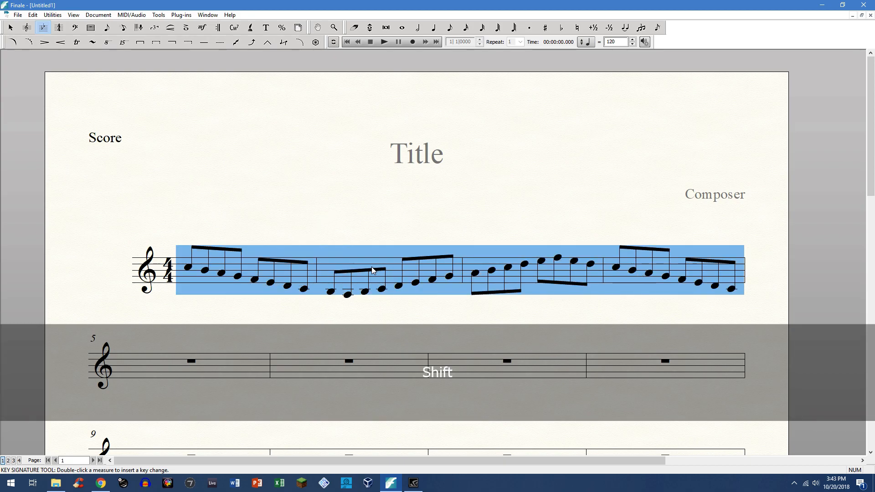
pyautogui.press('f')
pyautogui.click(294, 210)
pyautogui.hotkey('ctrl', 'z')
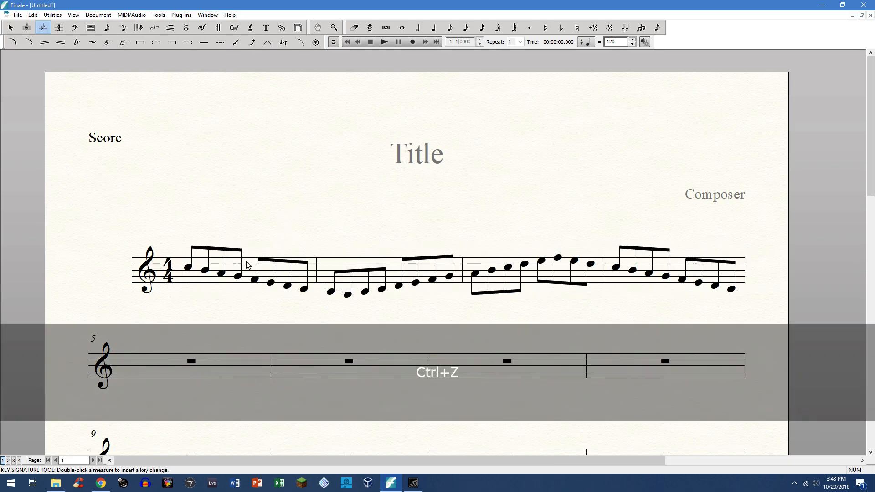
# Reselect measures 1 through 4, change them to F Major with the F metatool, and undo the key change.
pyautogui.keyDown('shift'); pyautogui.click(632, 282); pyautogui.keyUp('shift')
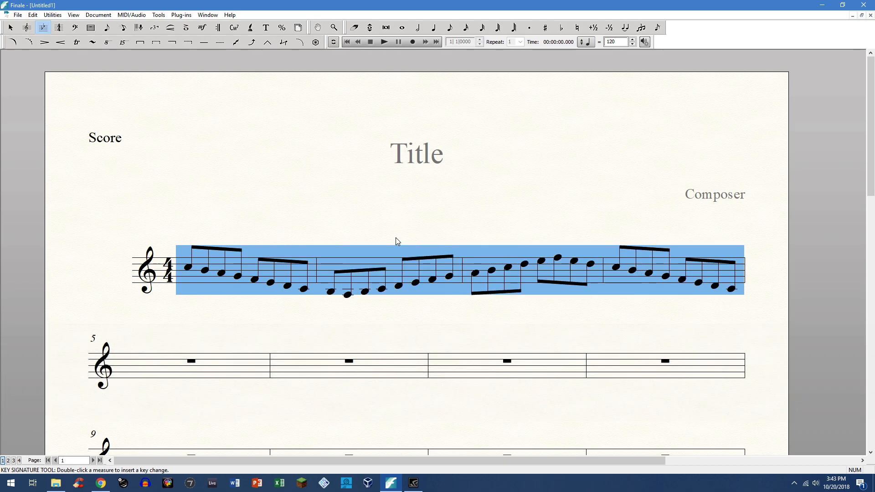
pyautogui.press('f')
pyautogui.click(337, 270)
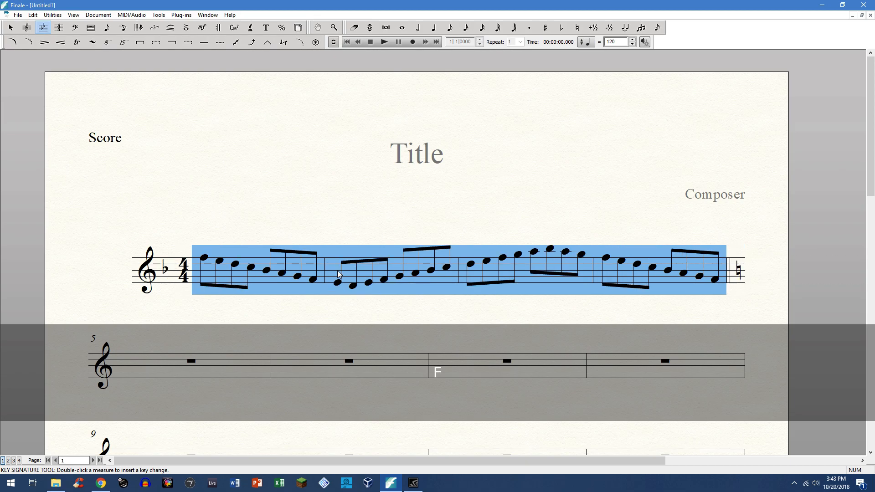
pyautogui.hotkey('ctrl', 'z')
# Select the whole first system and apply the F Major key signature to measures 1 through 4 with the F metatool.
pyautogui.moveTo(176, 219); pyautogui.dragTo(741, 311)
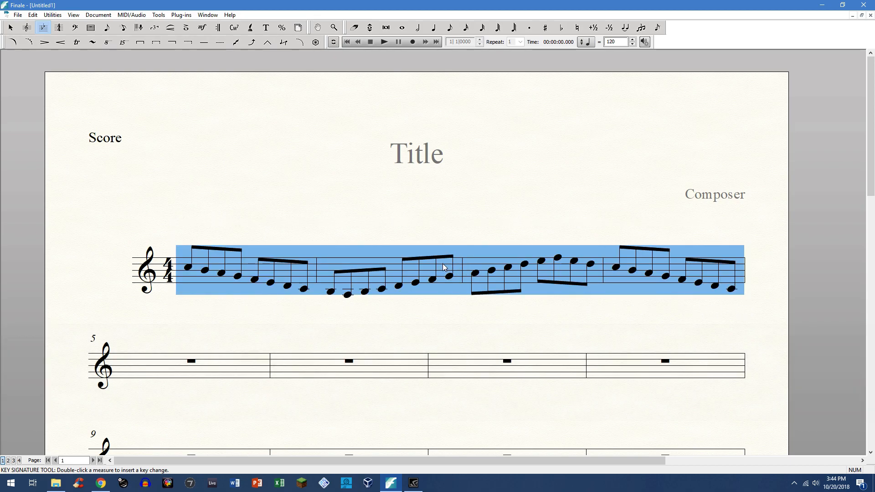
pyautogui.press('f')
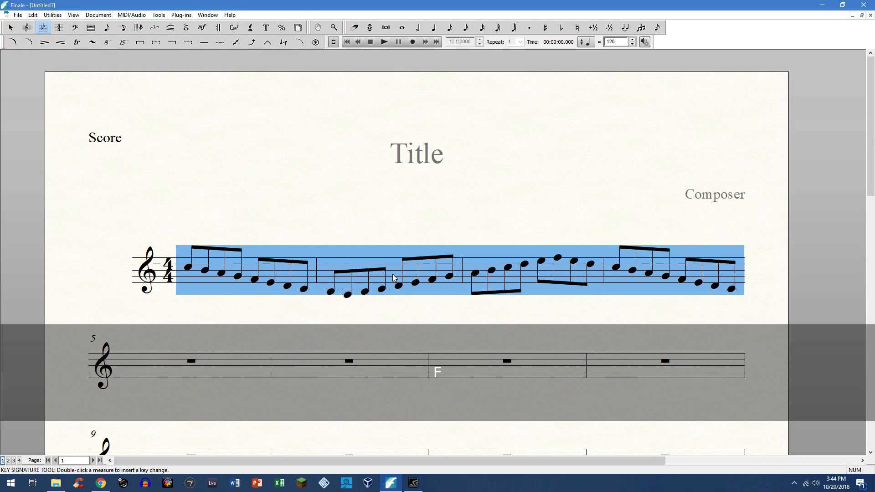
pyautogui.press('f')
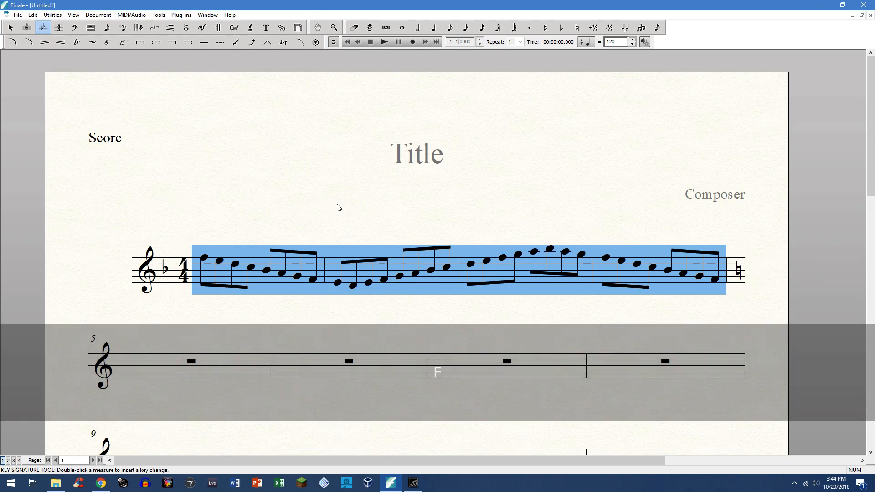
pyautogui.click(338, 208)
# Program the 3 metatool of the Time Signature tool to 3/4 with Rebar music enabled.
pyautogui.click(59, 28)
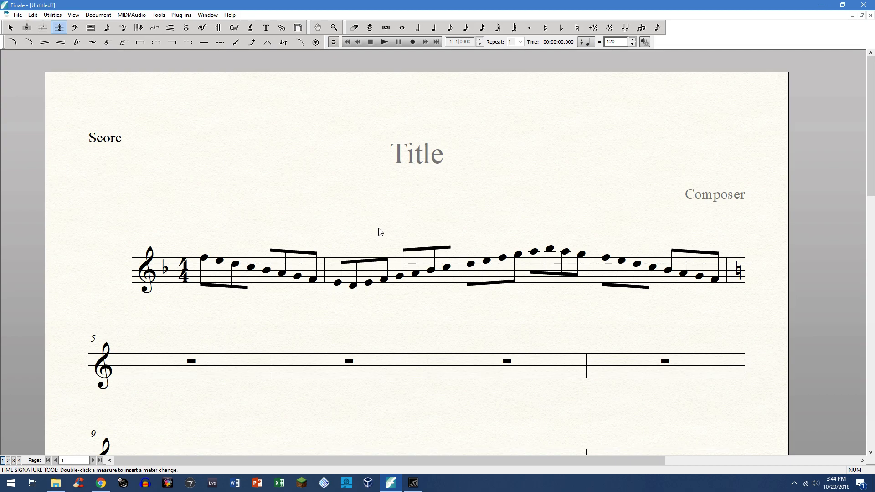
pyautogui.press('shift')
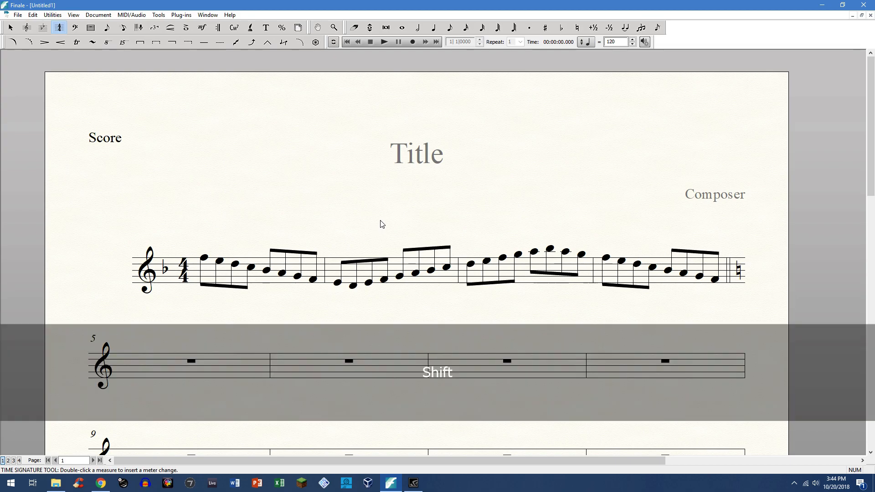
pyautogui.hotkey('shift', '3')
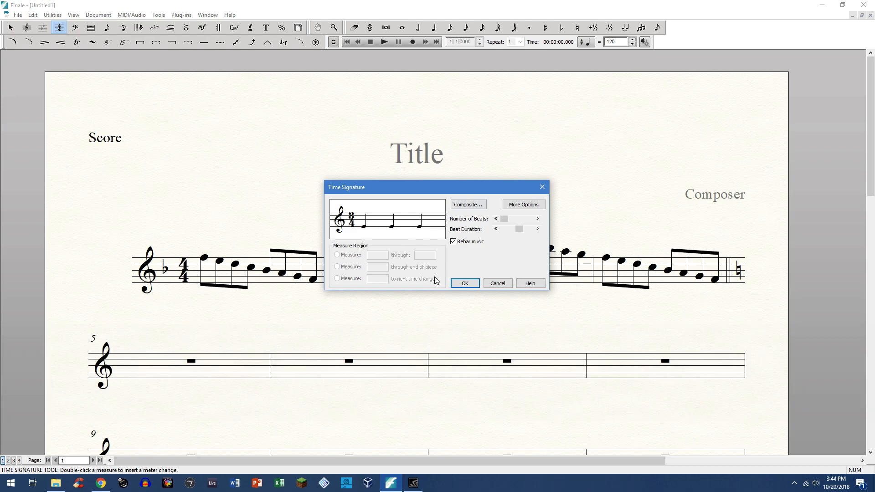
pyautogui.click(465, 283)
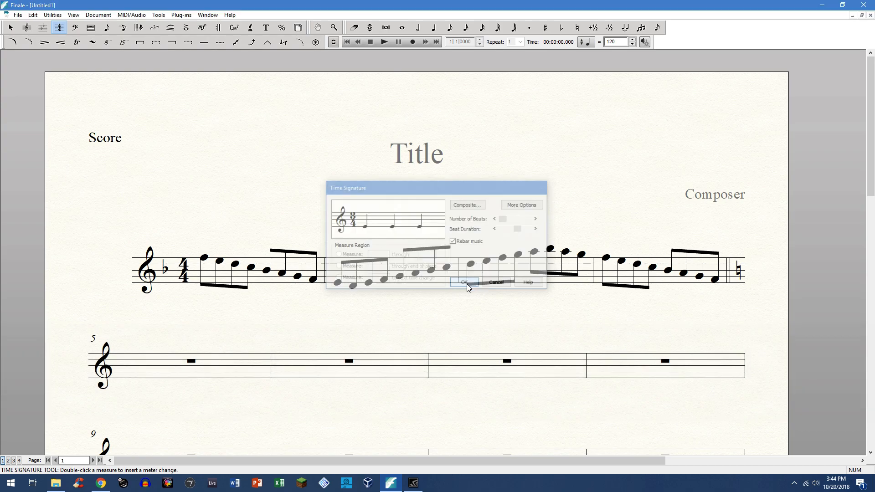
# Change measure 2 to 3/4 with the 3 time signature metatool, and undo the meter change.
pyautogui.click(59, 29)
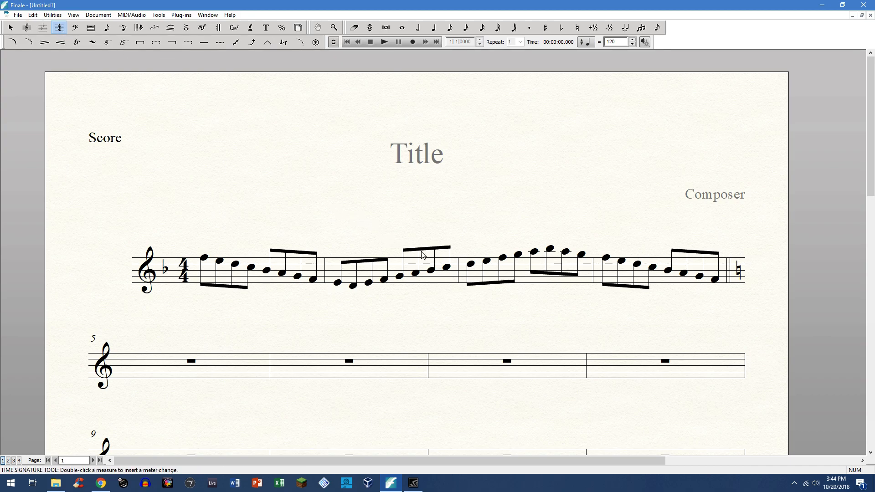
pyautogui.press('3')
pyautogui.click(347, 273)
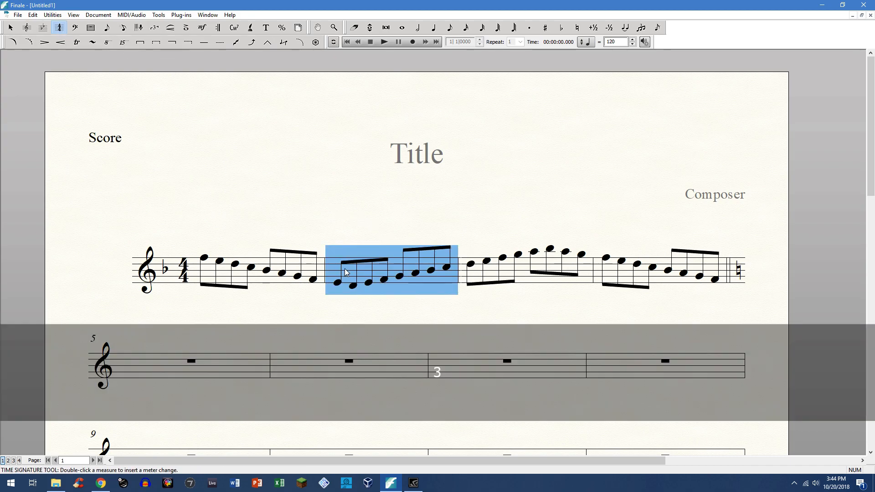
pyautogui.click(347, 207)
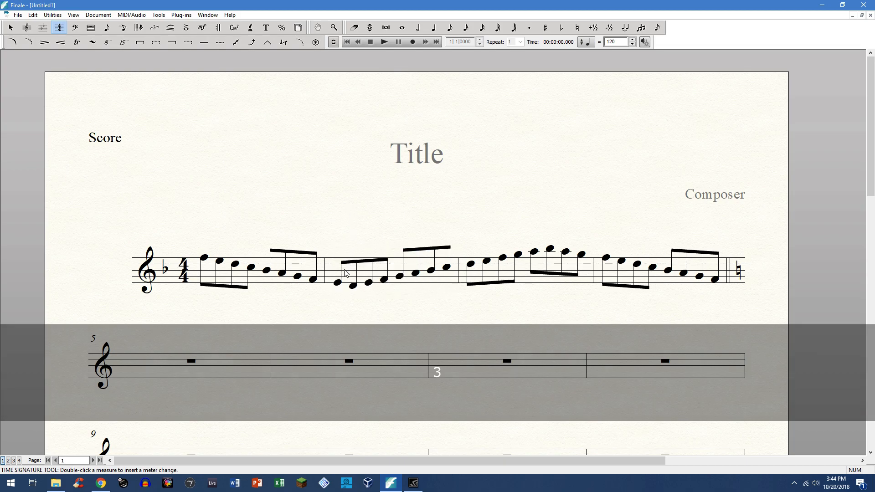
pyautogui.click(345, 273)
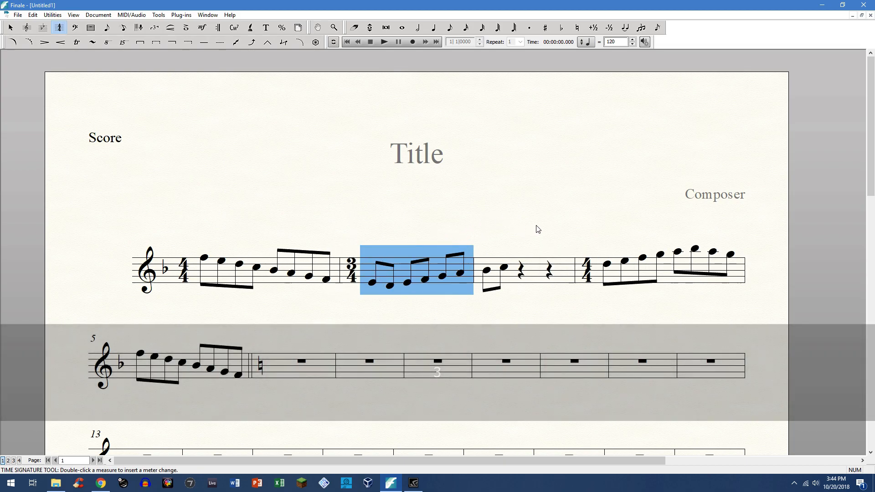
pyautogui.press('ctrl')
pyautogui.hotkey('ctrl', 'z')
pyautogui.hotkey('ctrl', 'z')
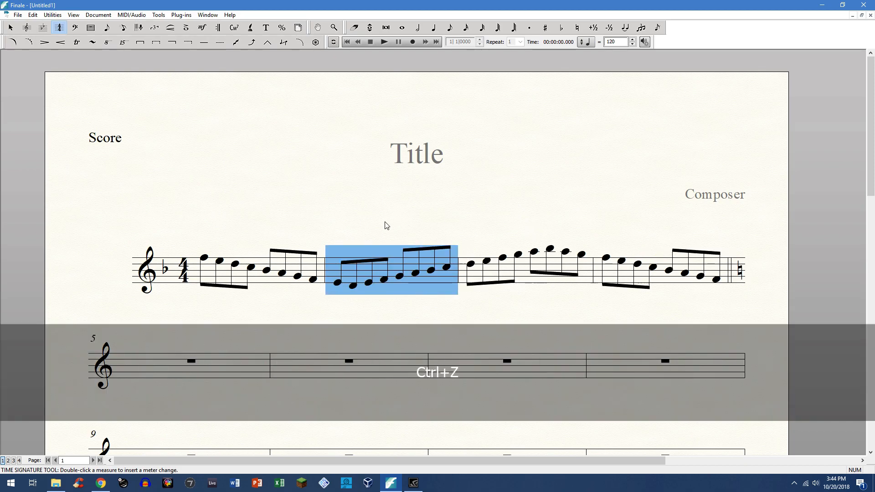
# Select all four measures of the first system, apply 3/4 with the 3 metatool, and undo the change.
pyautogui.keyDown('shift'); pyautogui.click(643, 268); pyautogui.keyUp('shift')
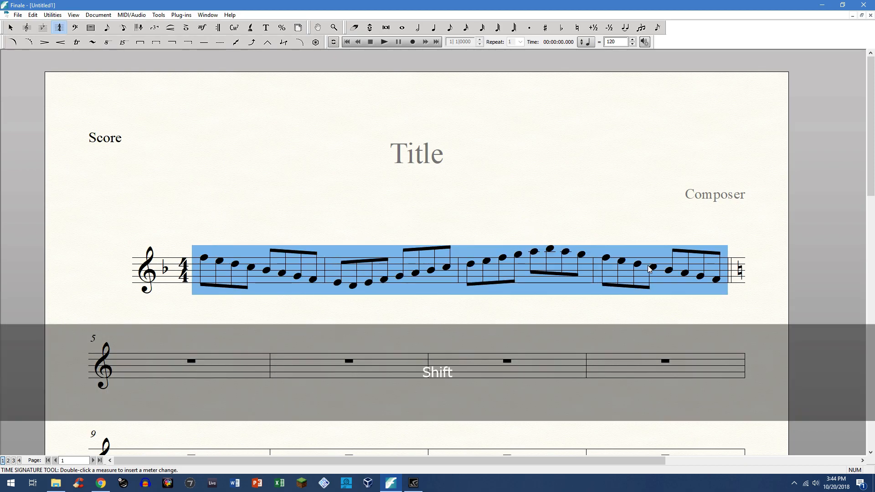
pyautogui.press('3')
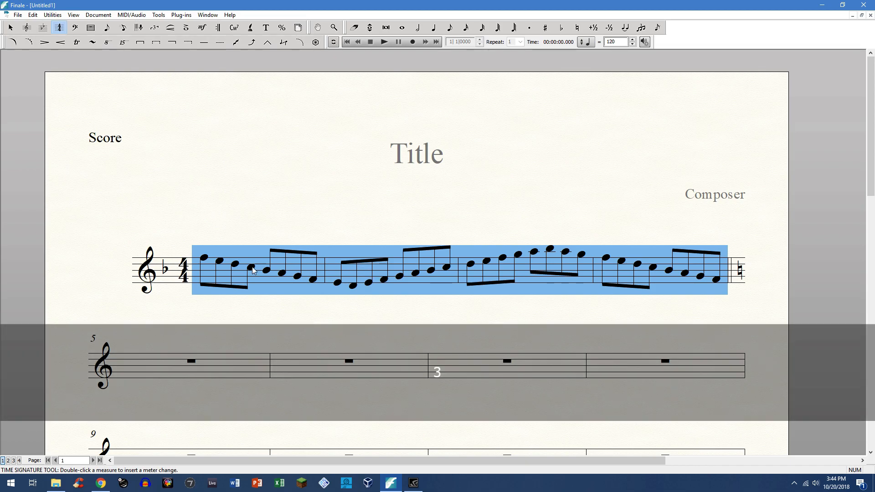
pyautogui.click(211, 268)
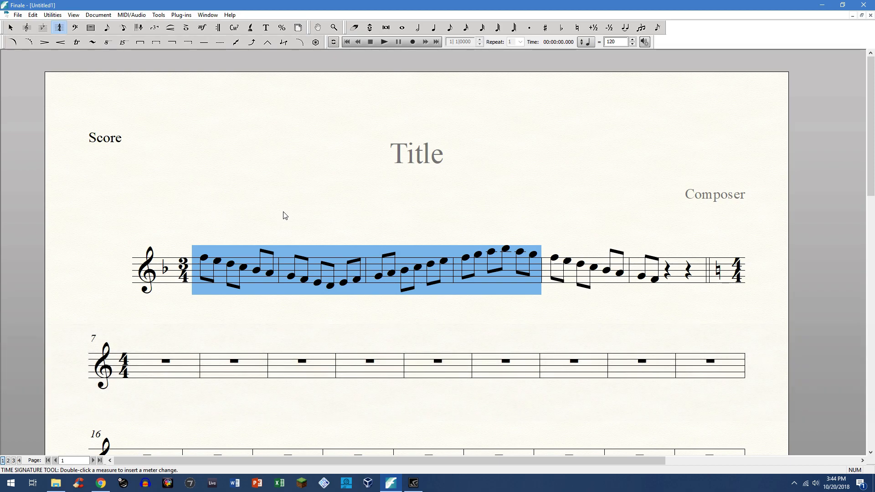
pyautogui.click(285, 215)
pyautogui.hotkey('ctrl', 'z')
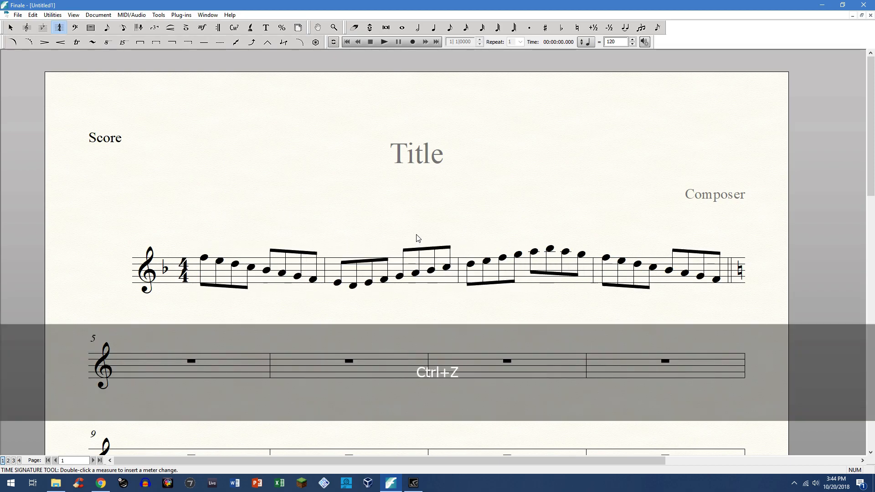
# Examine the Change Clef options for measure 1 with the Clef tool, and close them without changes.
pyautogui.click(75, 27)
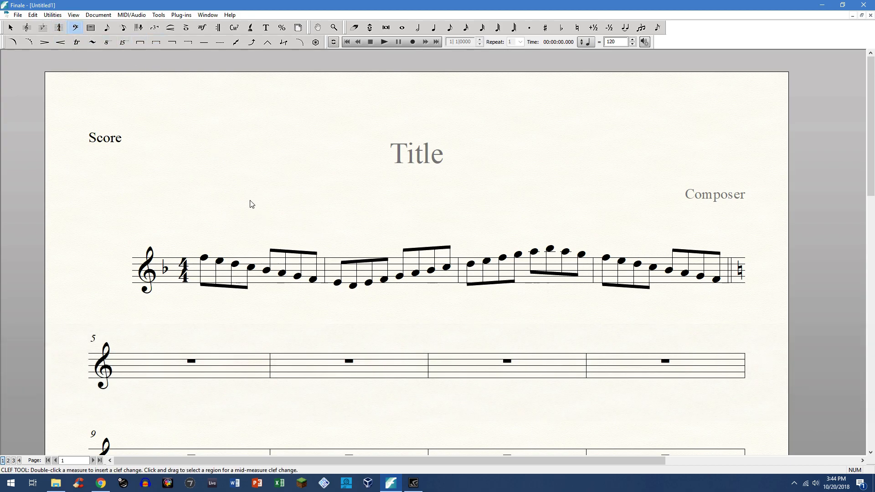
pyautogui.doubleClick(245, 262)
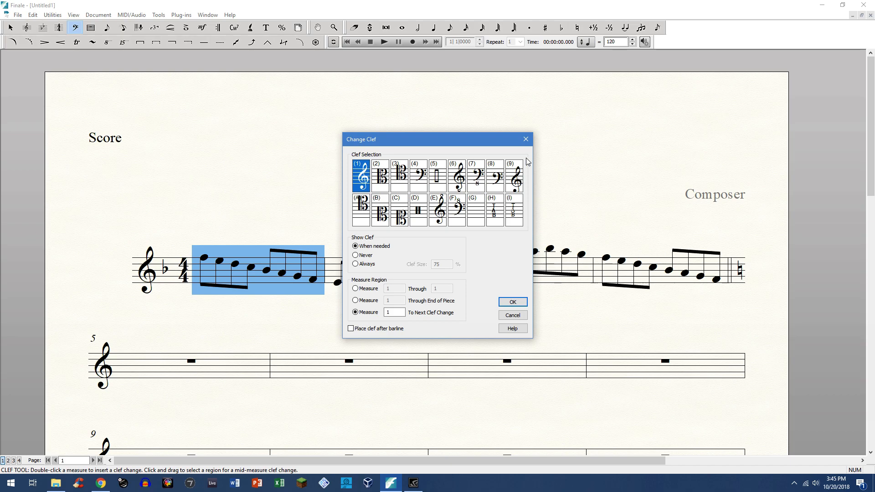
pyautogui.click(525, 140)
pyautogui.click(304, 258)
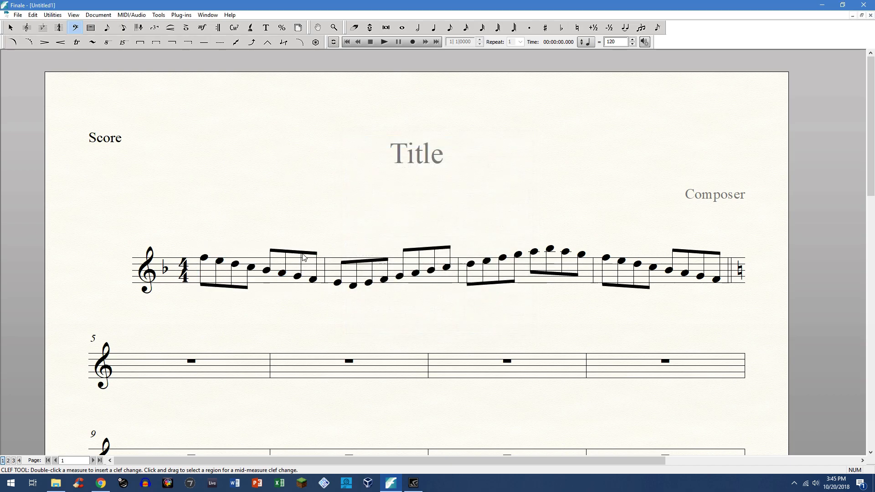
# Examine the clef assigned to the D metatool of the Clef tool, and keep the assignment as it is.
pyautogui.press('shift')
pyautogui.hotkey('shift', 'd')
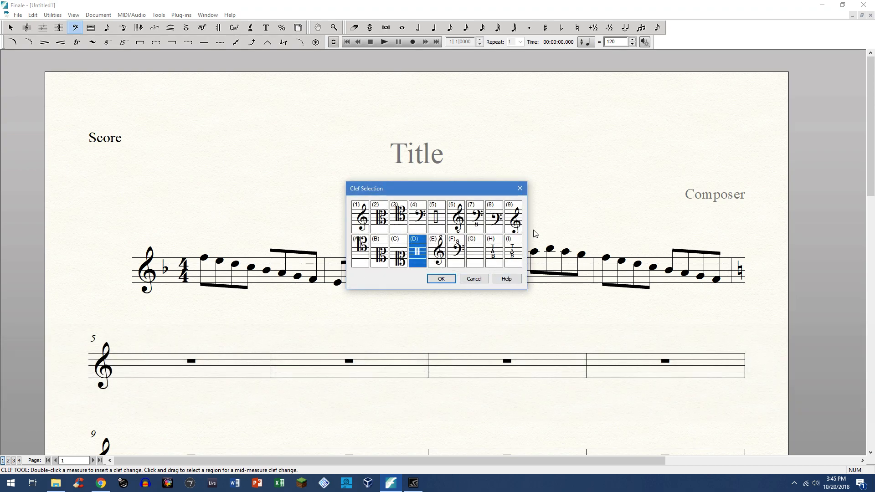
pyautogui.click(519, 189)
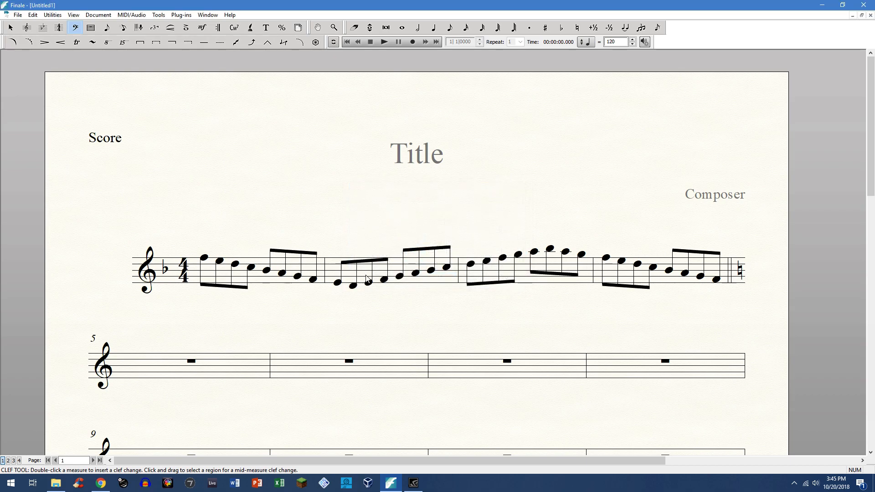
# Insert a bass clef with metatool 4 and a tenor clef with metatool 3 before measure 3, undoing each one.
pyautogui.press('4')
pyautogui.click(456, 275)
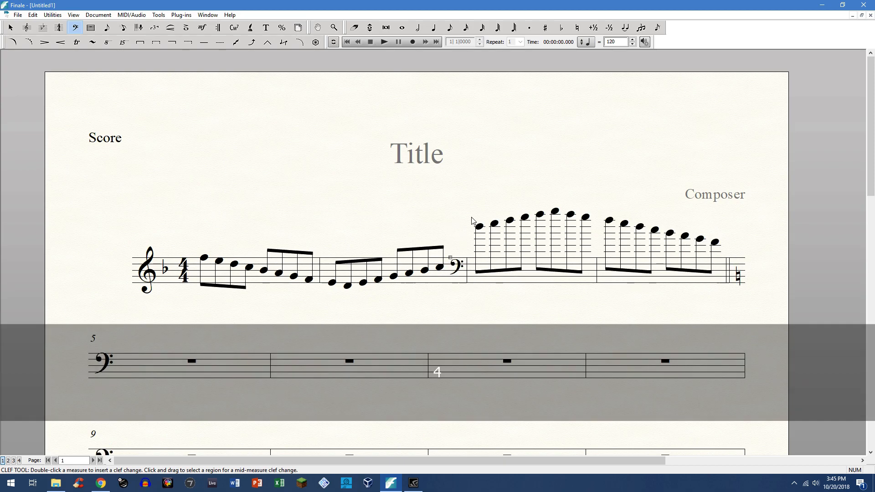
pyautogui.hotkey('ctrl', 'z')
pyautogui.press('3')
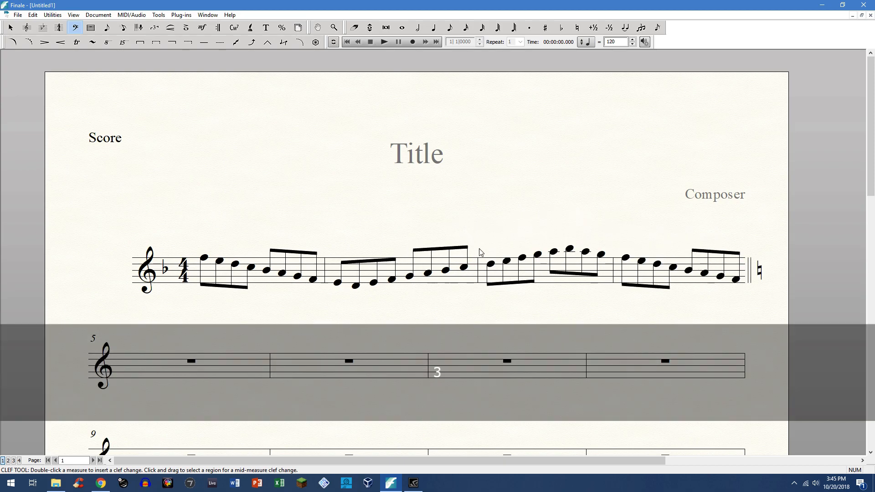
pyautogui.click(465, 270)
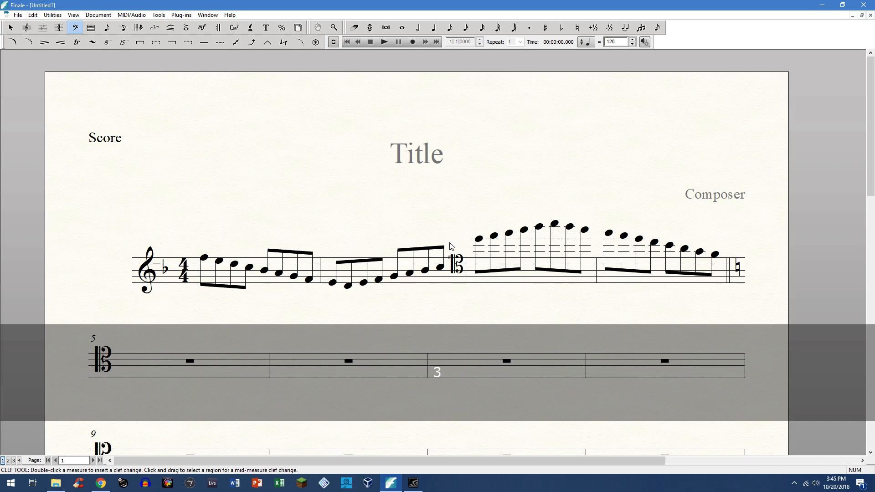
pyautogui.hotkey('ctrl', 'z')
# Insert an alto clef with metatool 2 and a treble clef with metatool 1 before measure 3, undoing each one.
pyautogui.press('2')
pyautogui.click(479, 267)
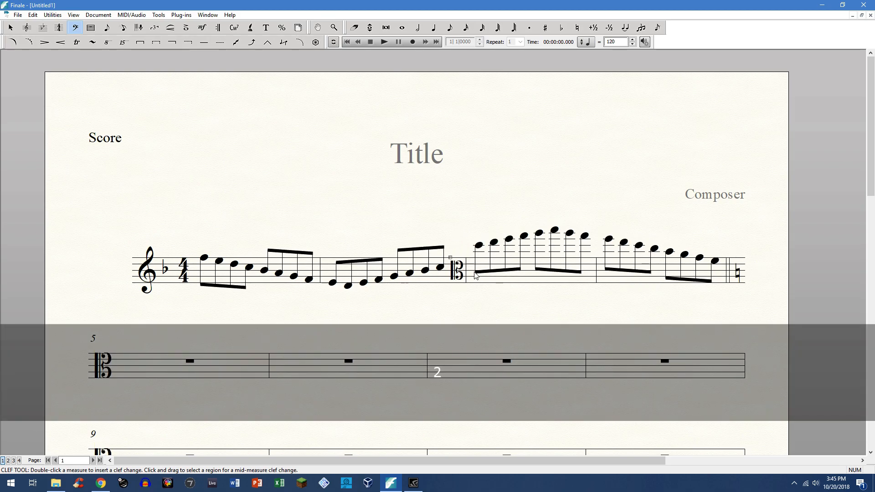
pyautogui.hotkey('ctrl', 'z')
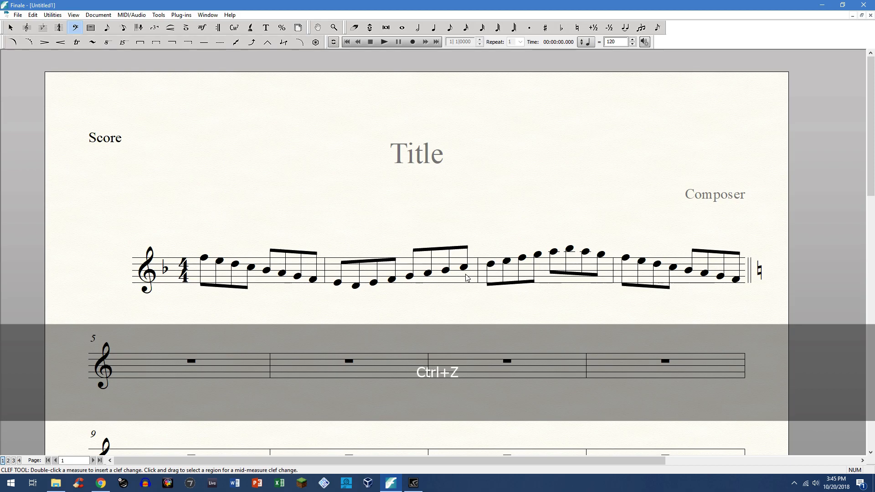
pyautogui.press('1')
pyautogui.click(479, 280)
pyautogui.hotkey('ctrl', 'z')
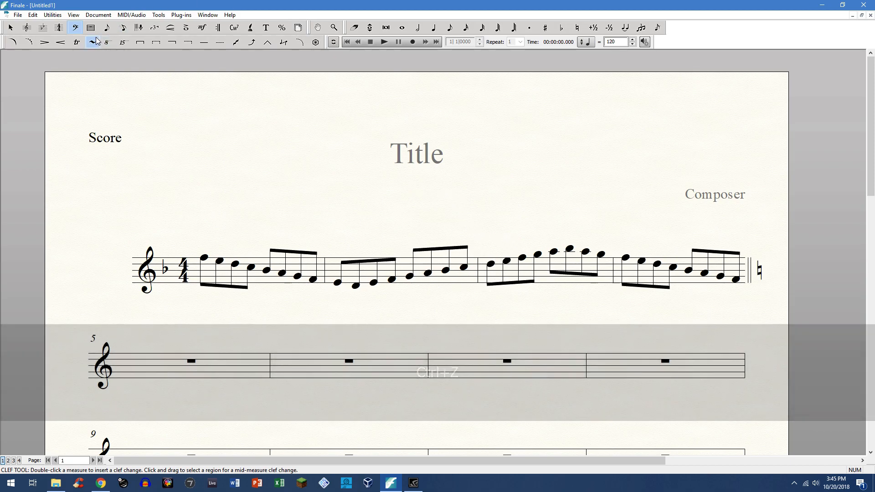
# Examine the Chord Definition options for the R metatool of the Chord tool, and close them without defining a chord.
pyautogui.click(235, 29)
pyautogui.press('shift')
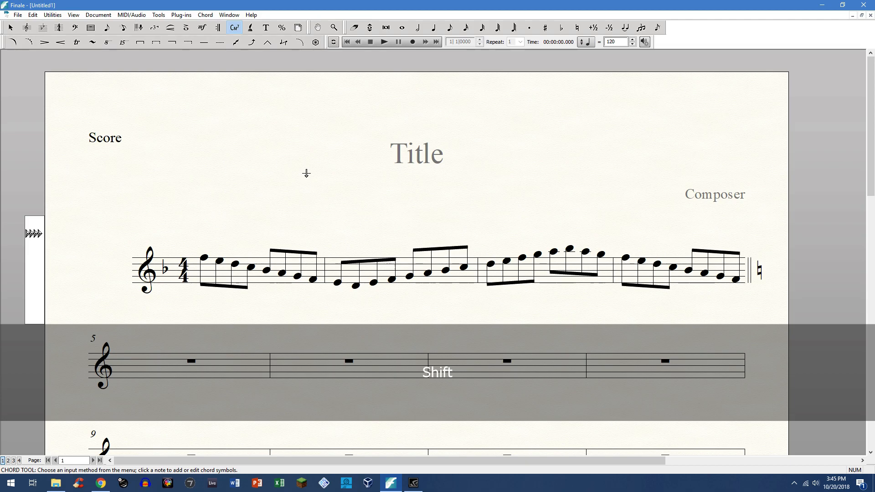
pyautogui.hotkey('shift', 'r')
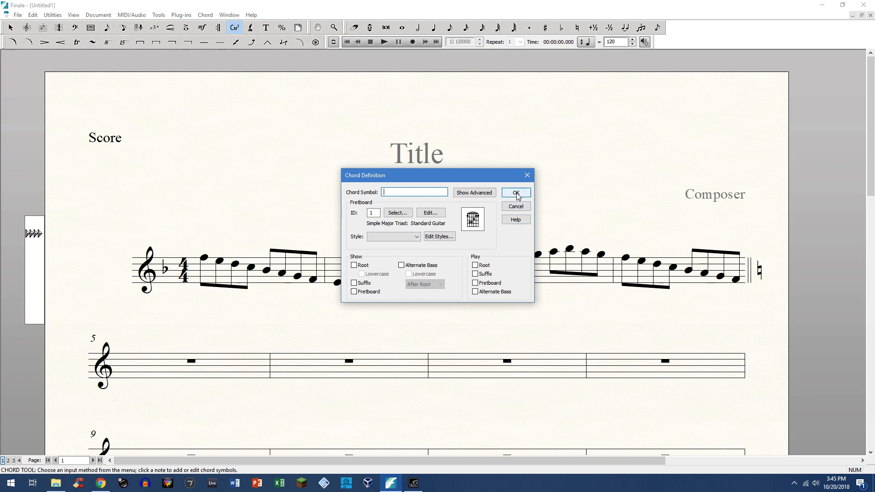
pyautogui.click(532, 176)
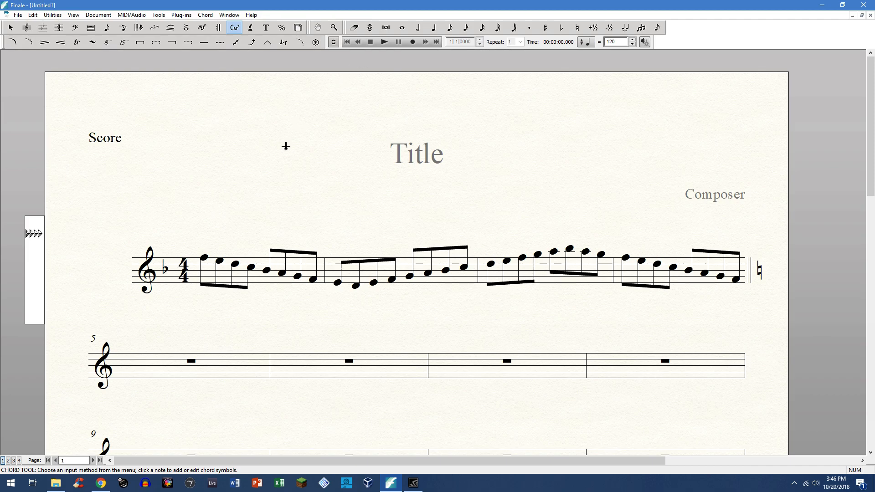
# Try to select the courtesy natural past the end of the first system with the Selection tool.
pyautogui.scroll(-1, 287, 144)
pyautogui.scroll(1, 254, 111)
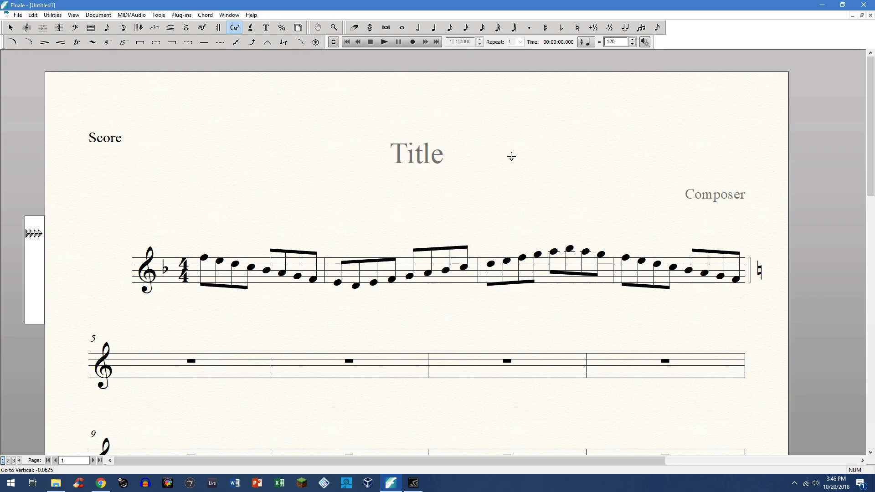
pyautogui.scroll(-2, 465, 191)
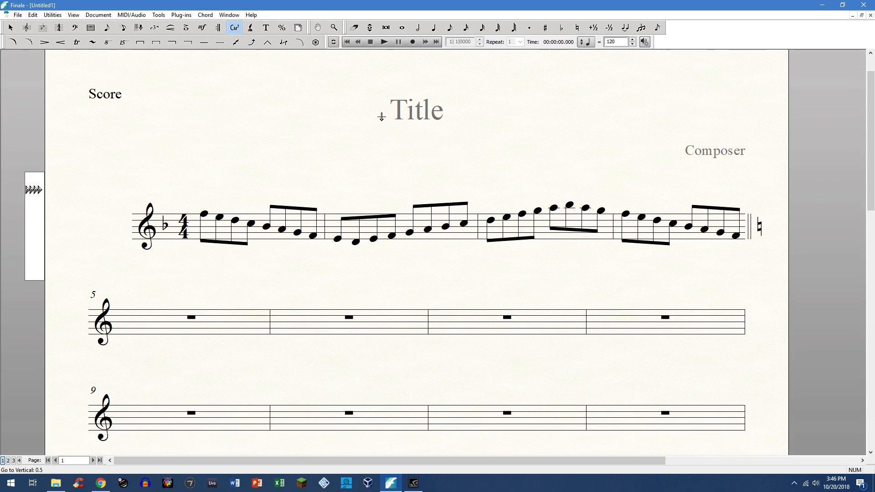
pyautogui.click(11, 30)
pyautogui.click(717, 223)
pyautogui.click(760, 228)
pyautogui.click(761, 209)
pyautogui.moveTo(731, 193); pyautogui.dragTo(778, 236)
pyautogui.click(744, 183)
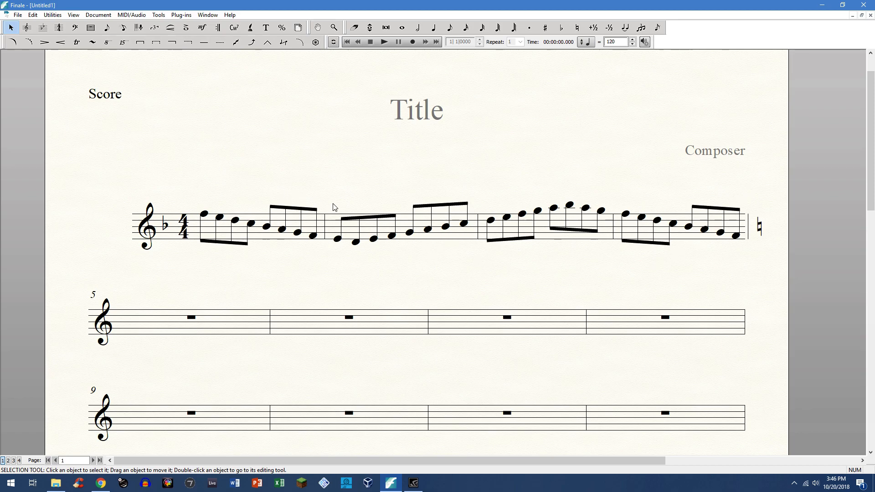
pyautogui.scroll(2, 335, 207)
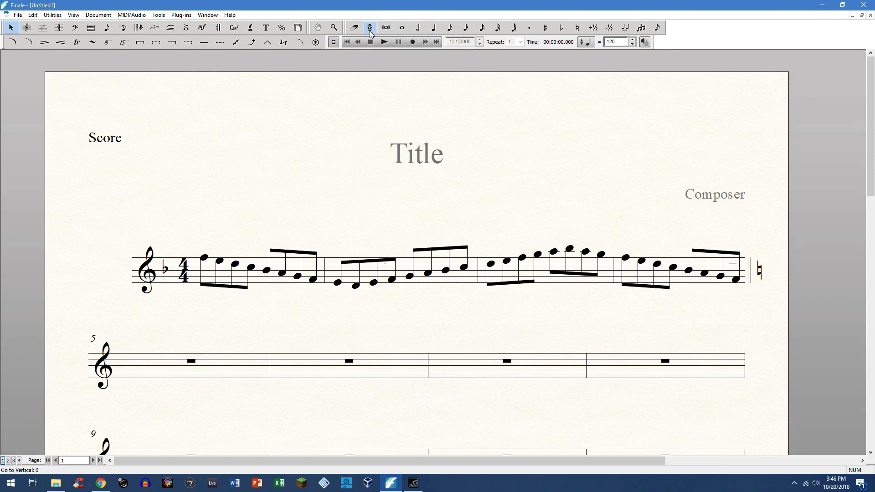
# Attach the rf (rinforzando) dynamic to the first note of measure 1 with the Expression tool.
pyautogui.click(186, 27)
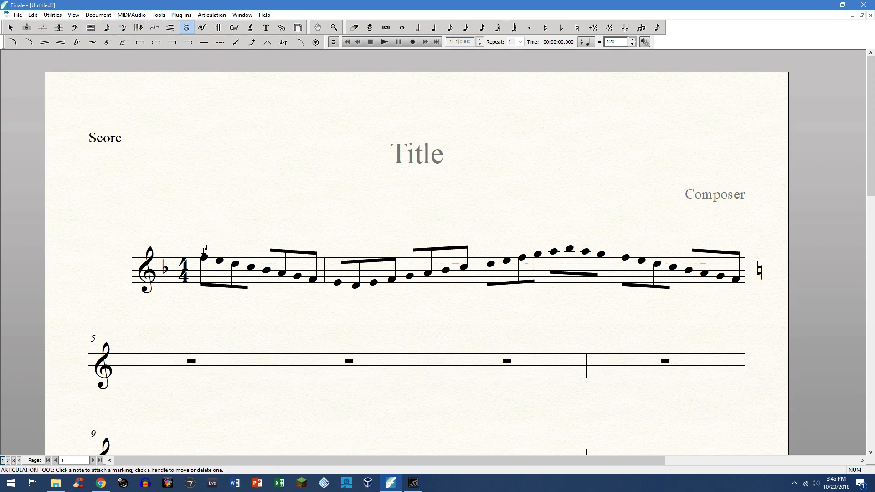
pyautogui.click(203, 28)
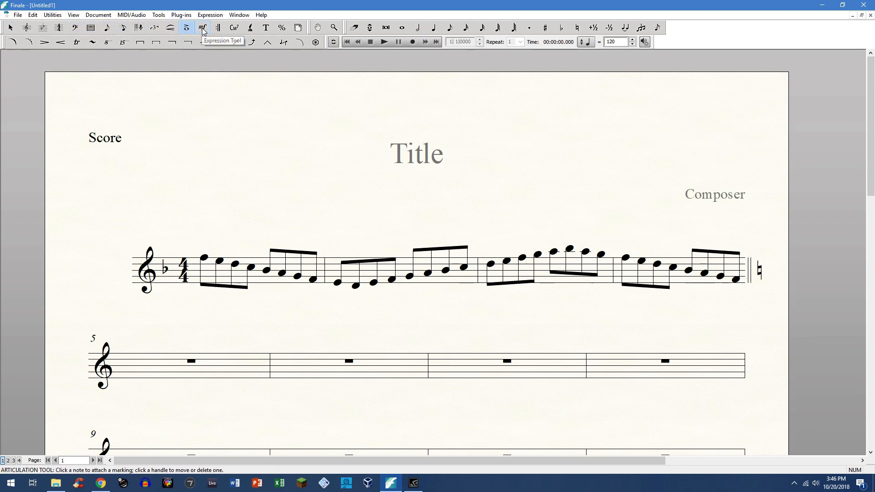
pyautogui.click(203, 28)
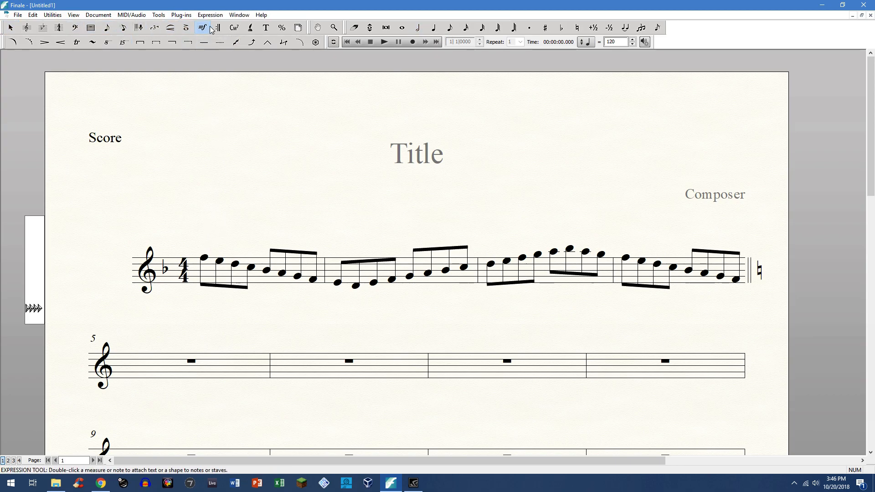
pyautogui.doubleClick(203, 295)
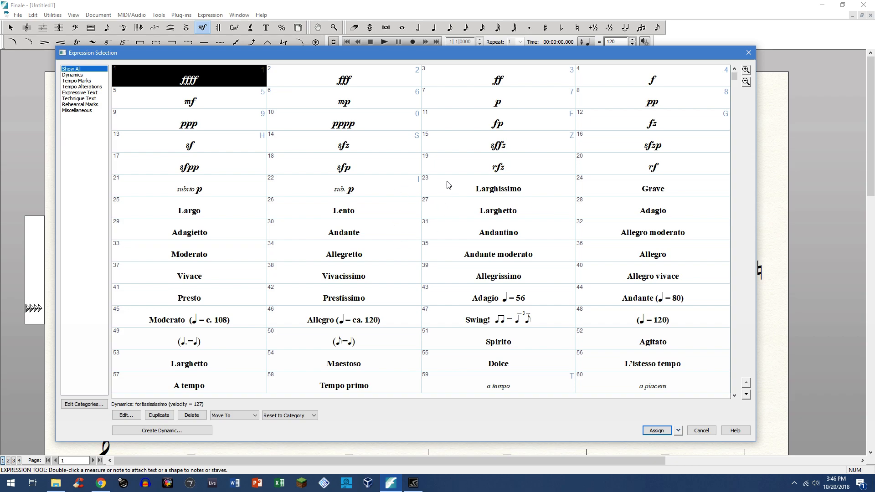
pyautogui.scroll(-4, 382, 214)
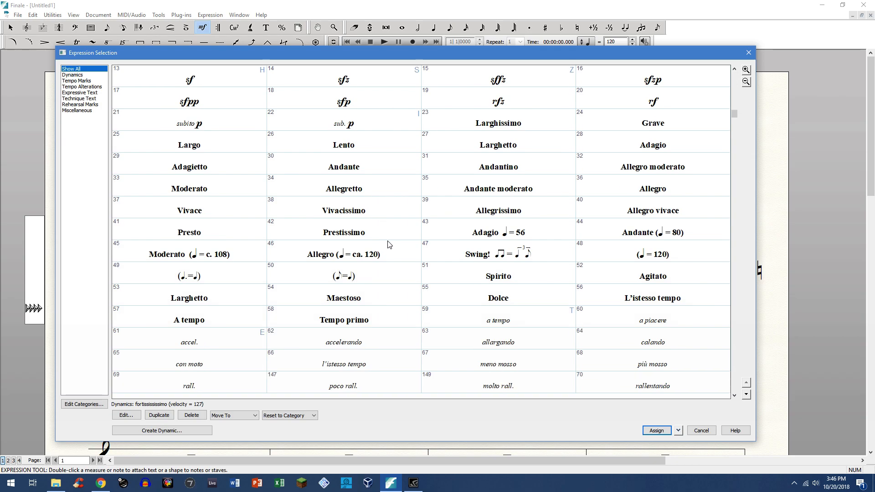
pyautogui.scroll(-1, 385, 218)
pyautogui.scroll(5, 424, 222)
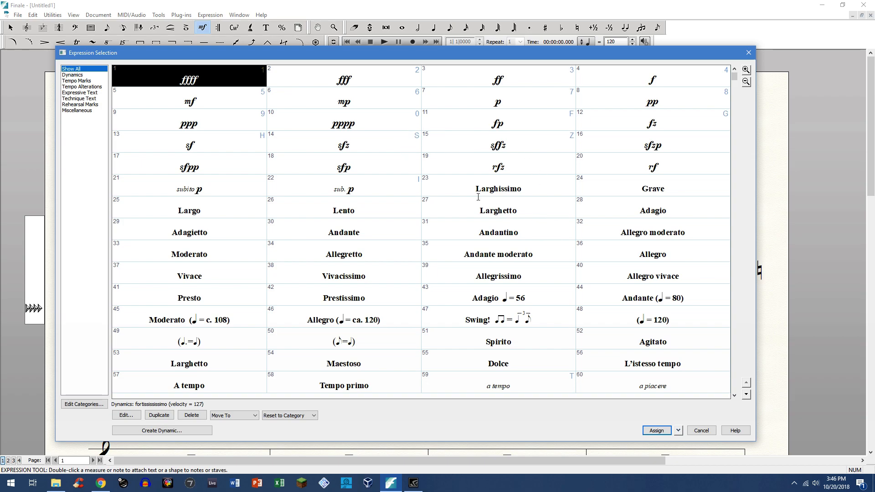
pyautogui.click(651, 168)
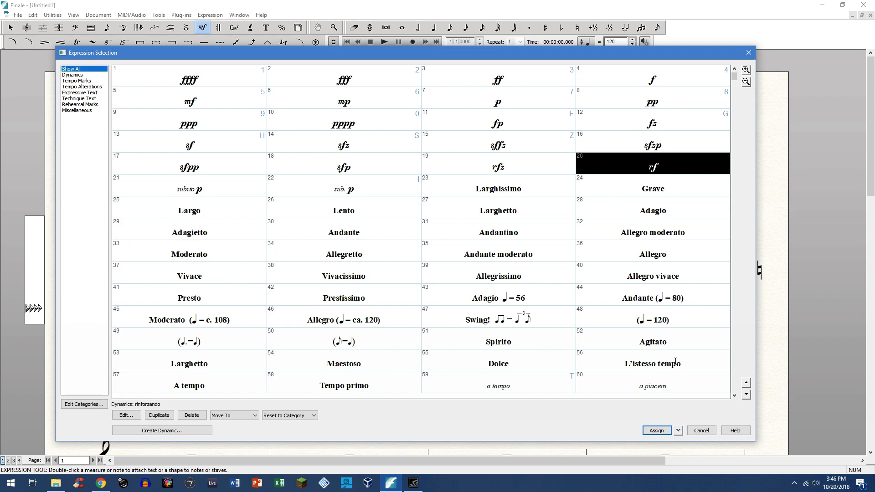
pyautogui.click(657, 430)
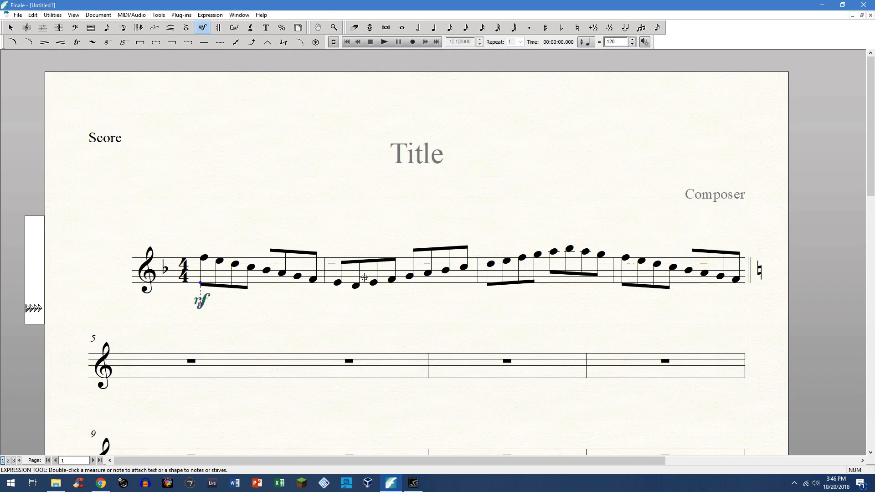
# Attach the rf (rinforzando) dynamic to the third and fifth notes of measure 1 from the Expression Selection list.
pyautogui.doubleClick(229, 293)
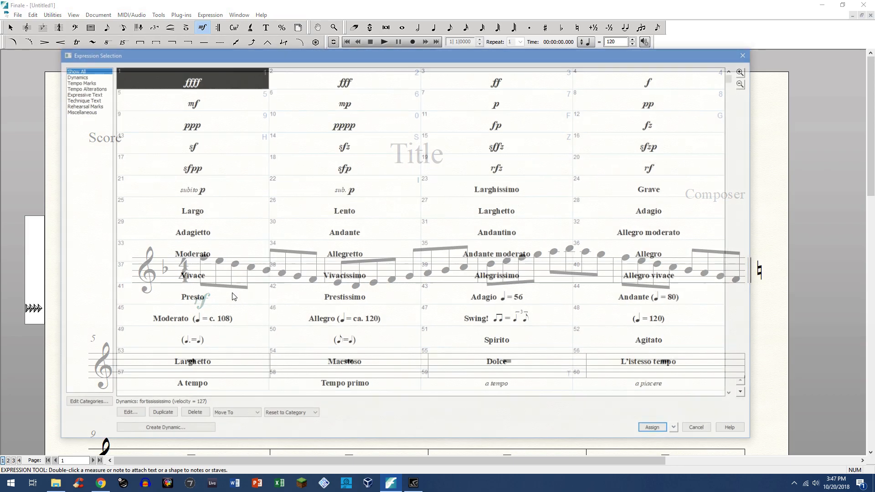
pyautogui.click(643, 164)
pyautogui.click(656, 431)
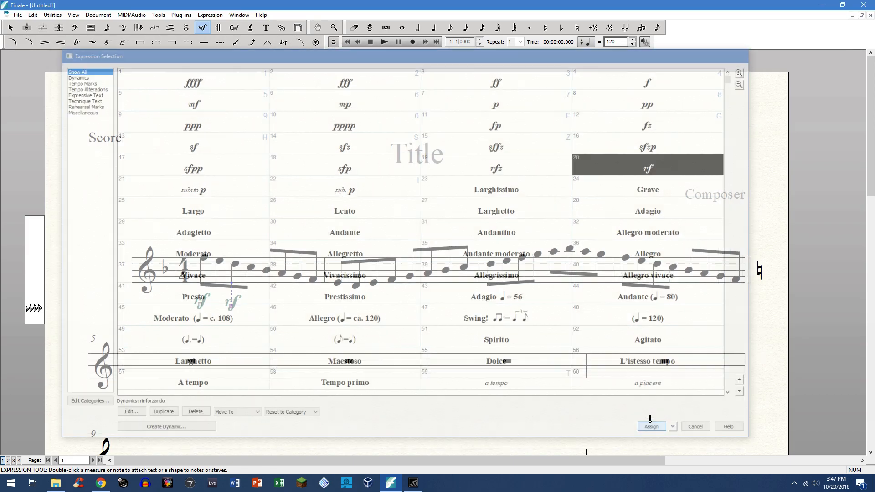
pyautogui.doubleClick(266, 294)
pyautogui.click(651, 169)
pyautogui.click(661, 427)
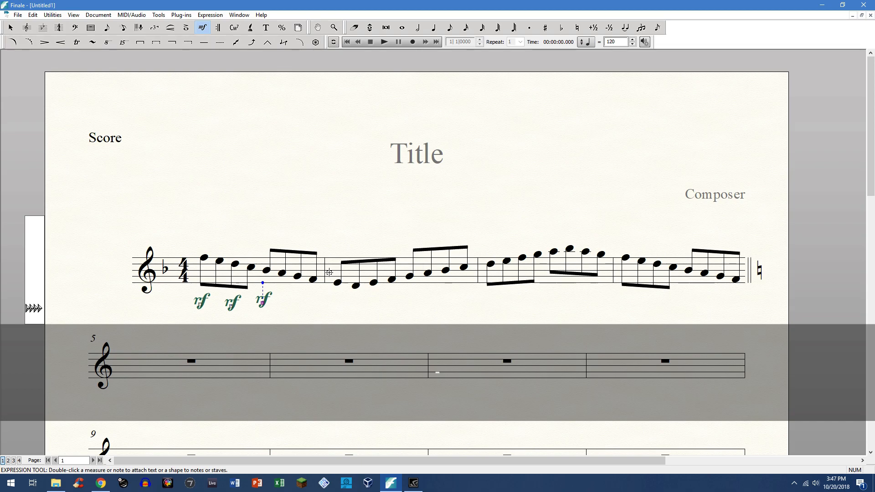
# Attach an rf dynamic to every second note from the seventh note of measure 1 through the fifth note of measure 4.
pyautogui.click(297, 291)
pyautogui.click(338, 287)
pyautogui.click(374, 287)
pyautogui.click(407, 288)
pyautogui.click(443, 286)
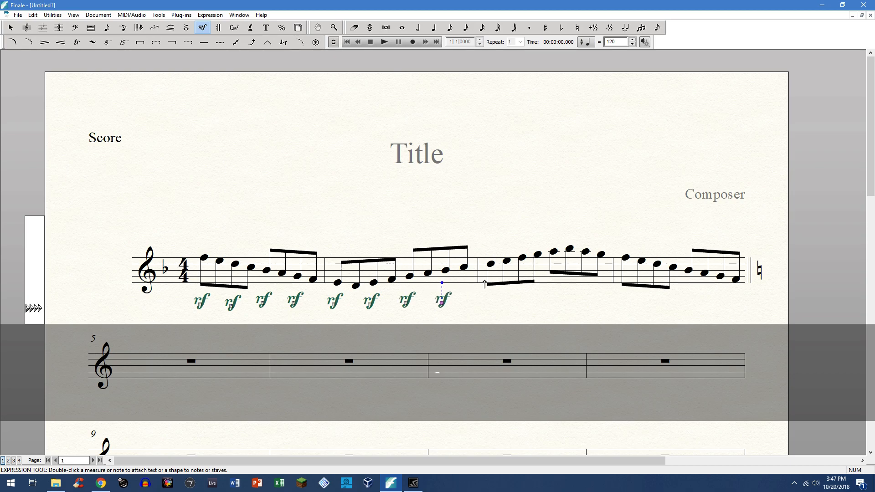
pyautogui.click(488, 282)
pyautogui.click(519, 282)
pyautogui.click(550, 282)
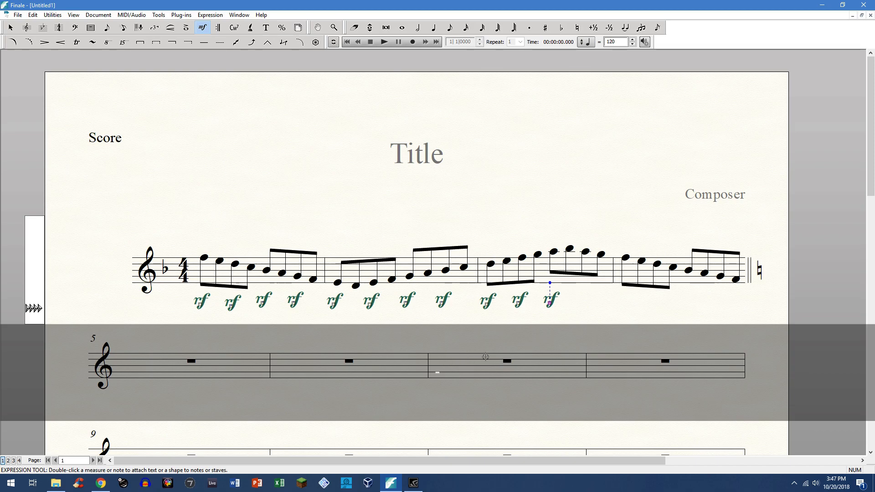
pyautogui.click(585, 281)
pyautogui.click(620, 289)
pyautogui.click(654, 294)
pyautogui.click(686, 287)
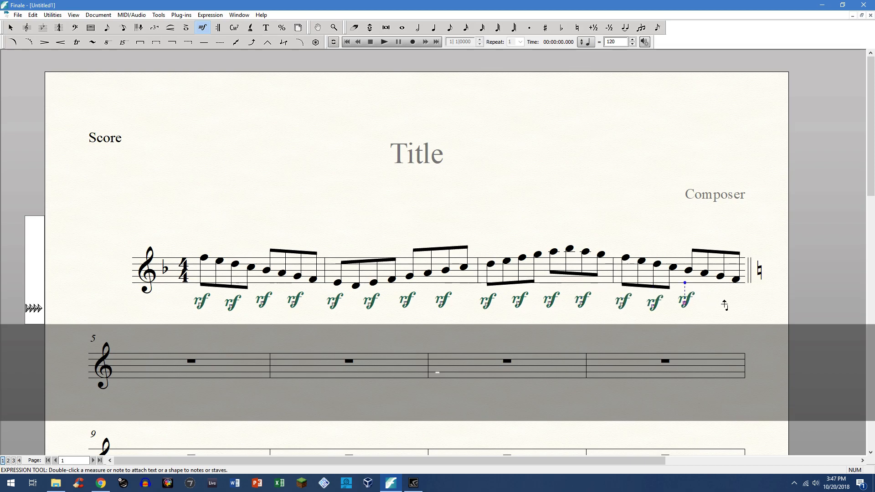
# Select all the rf dynamics under measures 1 to 4 and delete them.
pyautogui.moveTo(176, 215); pyautogui.dragTo(730, 337)
pyautogui.press('Delete')
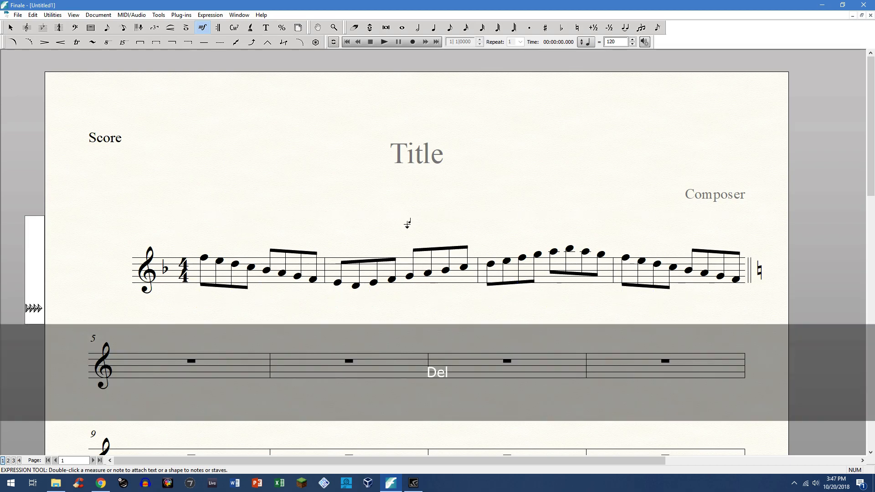
pyautogui.click(13, 42)
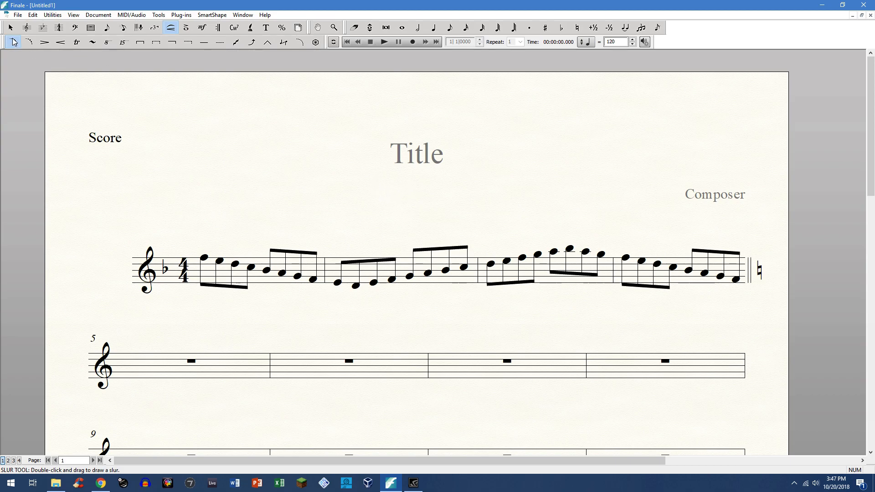
pyautogui.press('Escape')
# Insert a bass clef before measure 3 with metatool 4 of the Clef tool, and undo the clef change.
pyautogui.click(75, 27)
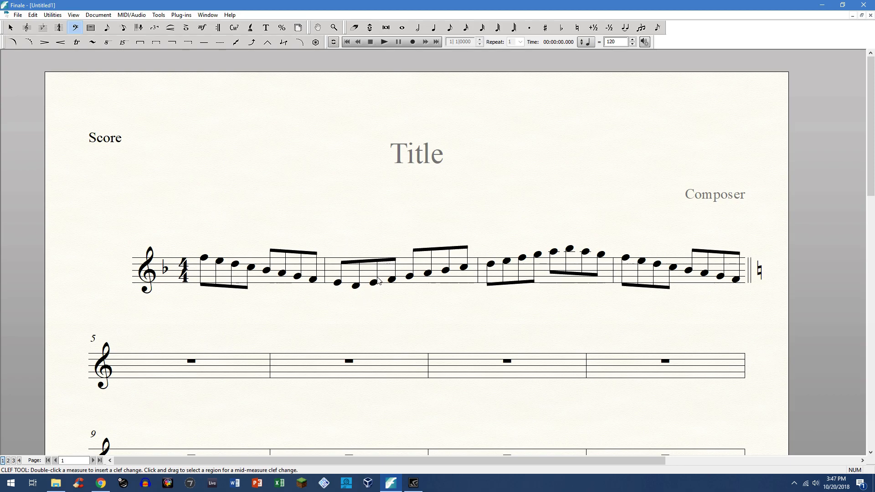
pyautogui.press('4')
pyautogui.click(473, 277)
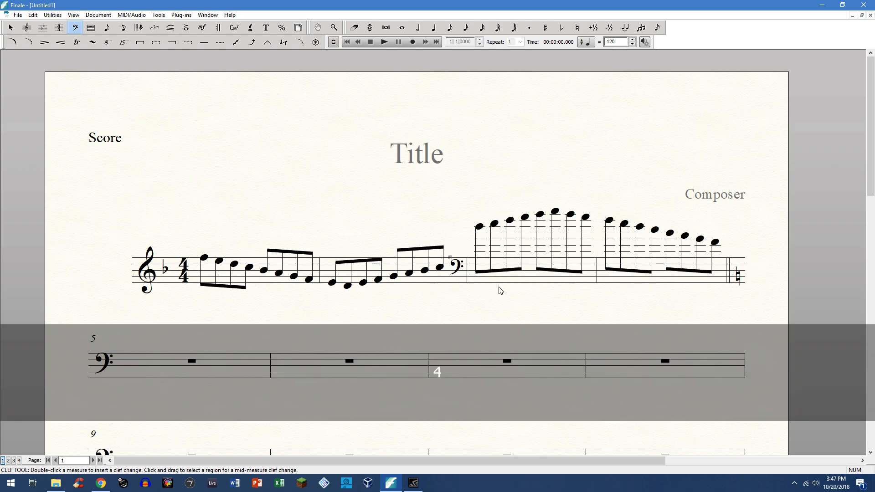
pyautogui.click(595, 277)
pyautogui.hotkey('ctrl', 'z')
pyautogui.hotkey('ctrl', 'z')
pyautogui.press('Escape')
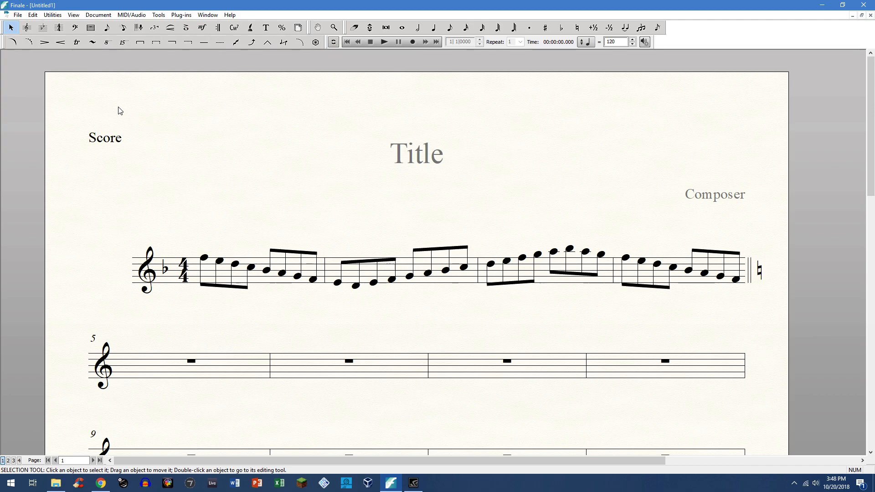
# Transpose measures 1 and 2 up by diatonic steps with metatool 7 and back down with metatool 6.
pyautogui.click(256, 272)
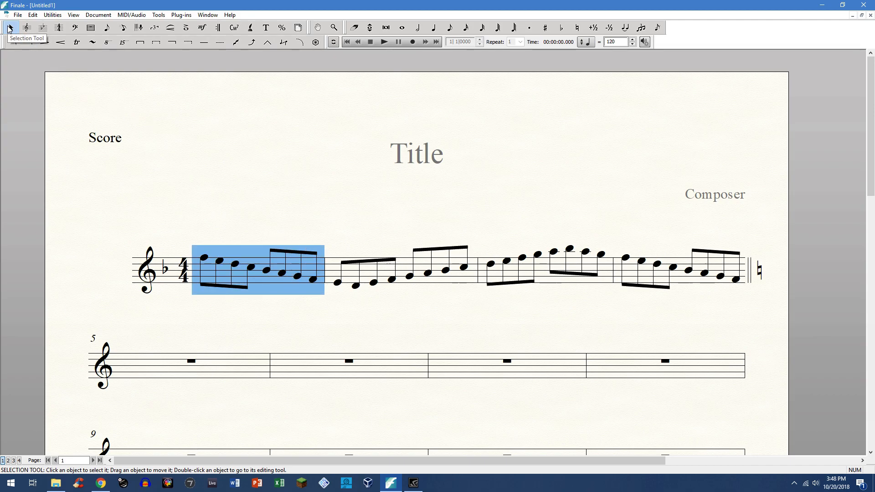
pyautogui.keyDown('shift'); pyautogui.click(433, 274); pyautogui.keyUp('shift')
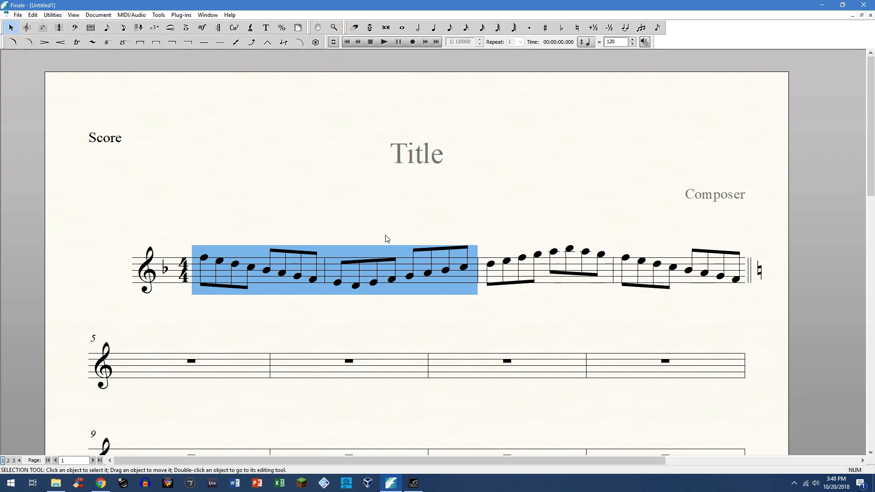
pyautogui.press('7')
pyautogui.press('7')
pyautogui.press('7')
pyautogui.press('7')
pyautogui.press('7')
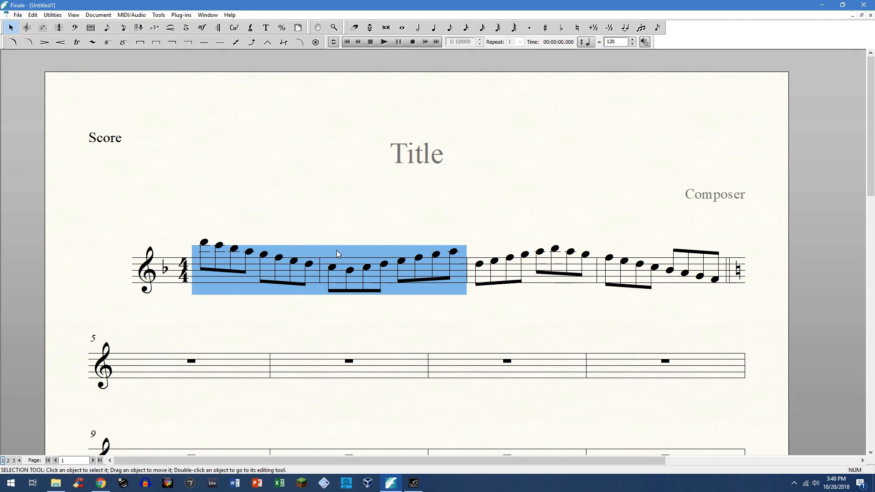
pyautogui.press('7')
pyautogui.press('6')
pyautogui.press('6')
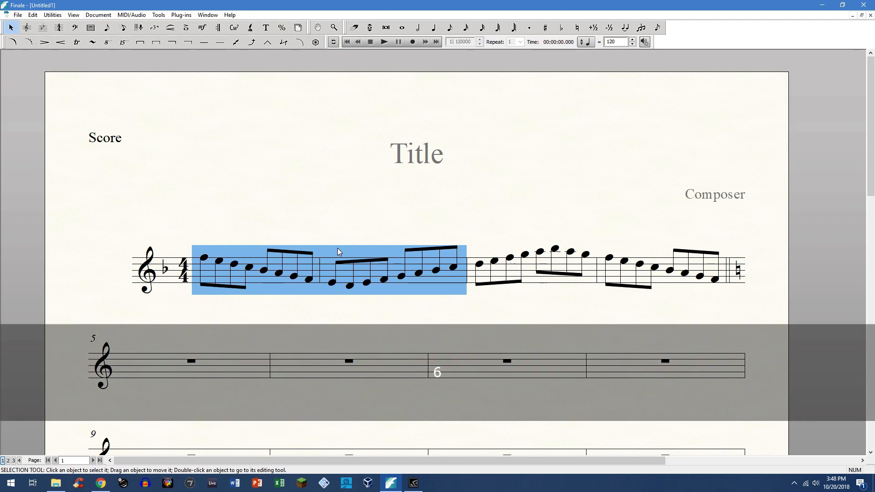
pyautogui.press('7')
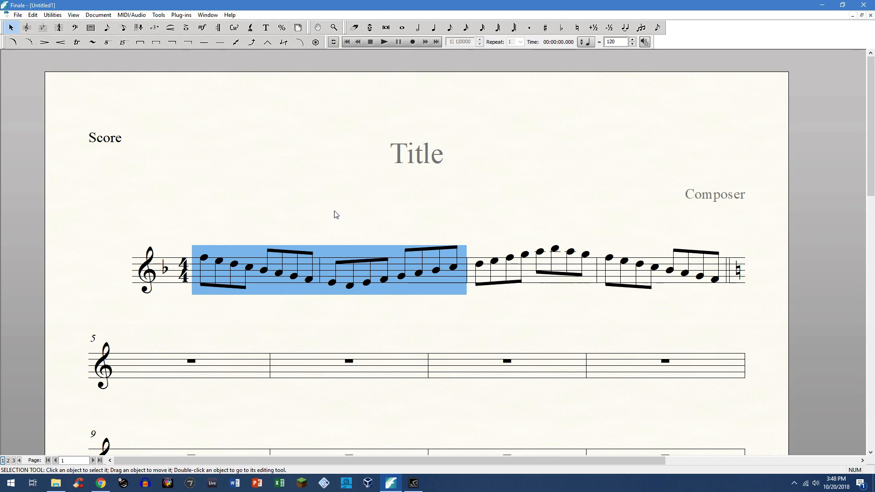
# Transpose measures 1 and 2 by octaves with metatools 8 and 9 and by steps with metatool 7, and clear the selection.
pyautogui.press('8')
pyautogui.press('9')
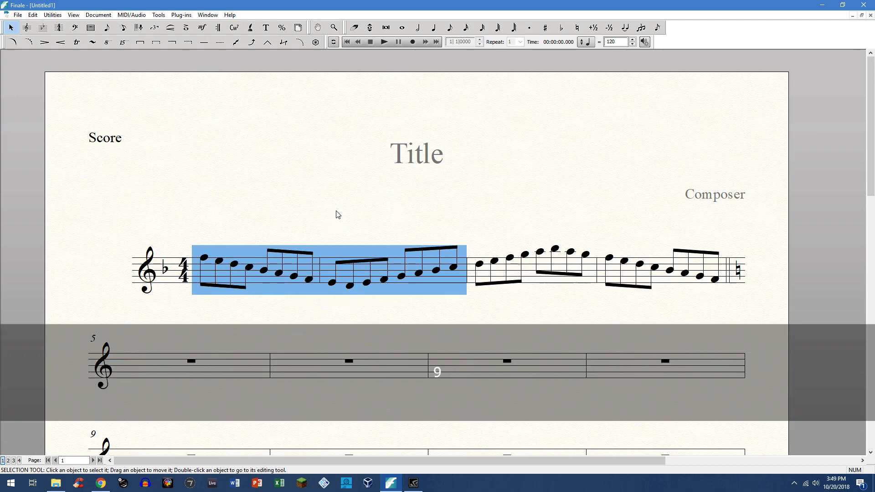
pyautogui.press('9')
pyautogui.press('9')
pyautogui.press('8')
pyautogui.press('8')
pyautogui.press('8')
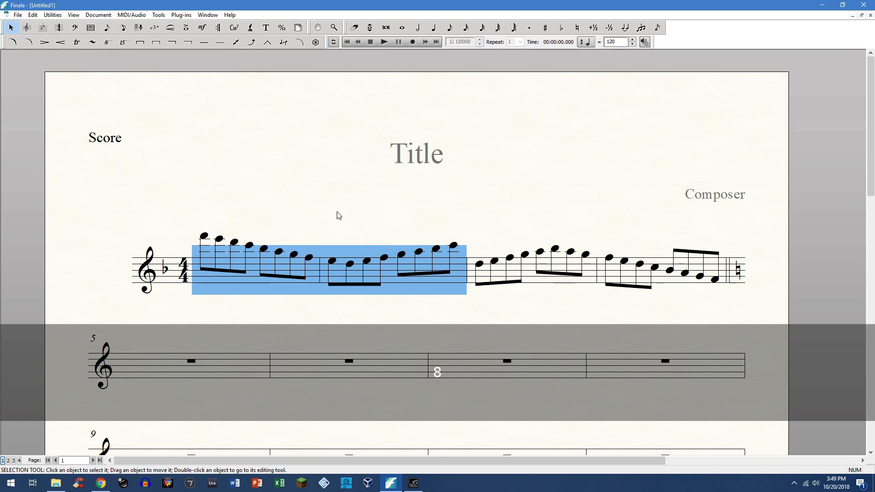
pyautogui.press('9')
pyautogui.press('9')
pyautogui.press('8')
pyautogui.press('8')
pyautogui.press('7')
pyautogui.press('7')
pyautogui.press('8')
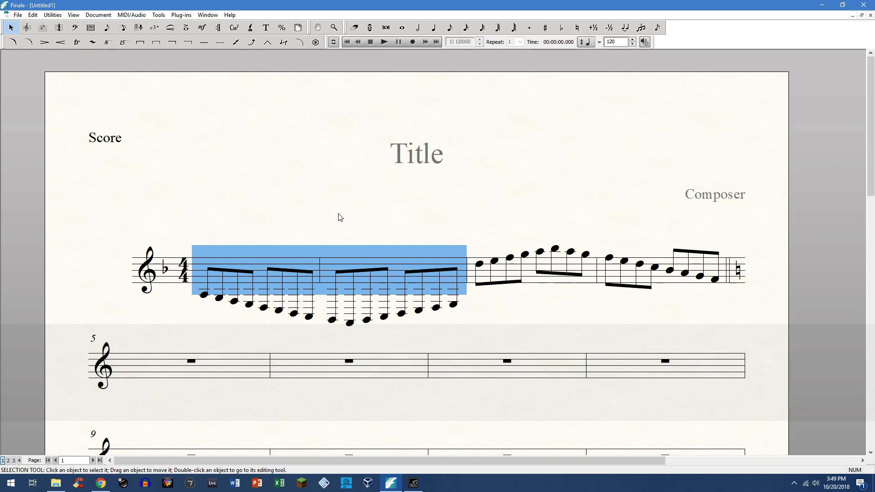
pyautogui.press('9')
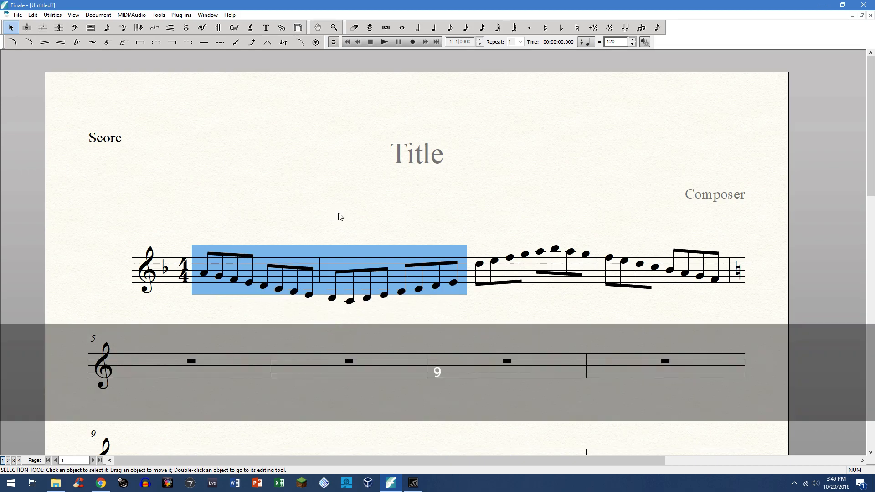
pyautogui.click(338, 217)
# Examine the Transposition options for measure 1 and close them without transposing.
pyautogui.click(277, 277)
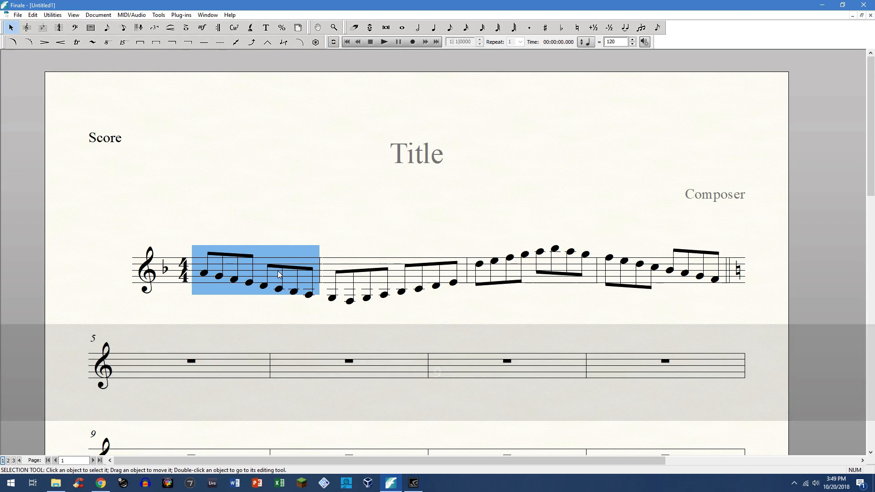
pyautogui.rightClick(277, 277)
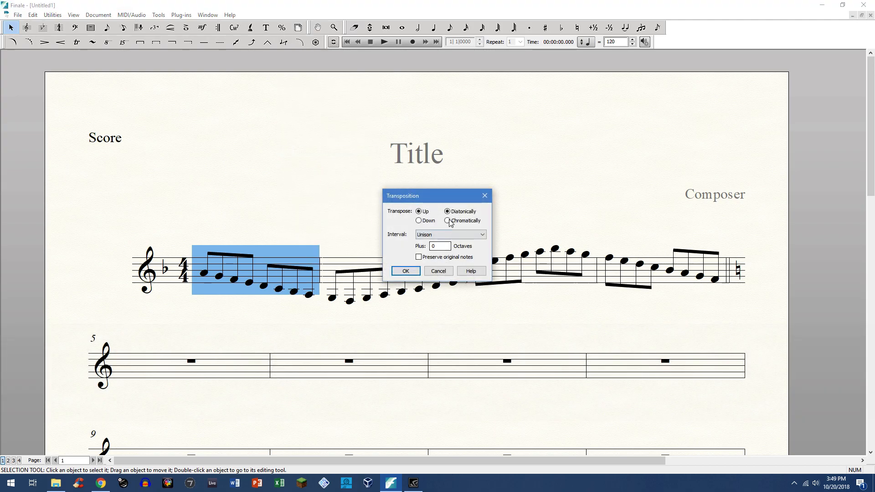
pyautogui.click(438, 271)
# Extend a selection from measure 1 through measure 4, and clear it.
pyautogui.click(276, 222)
pyautogui.click(245, 270)
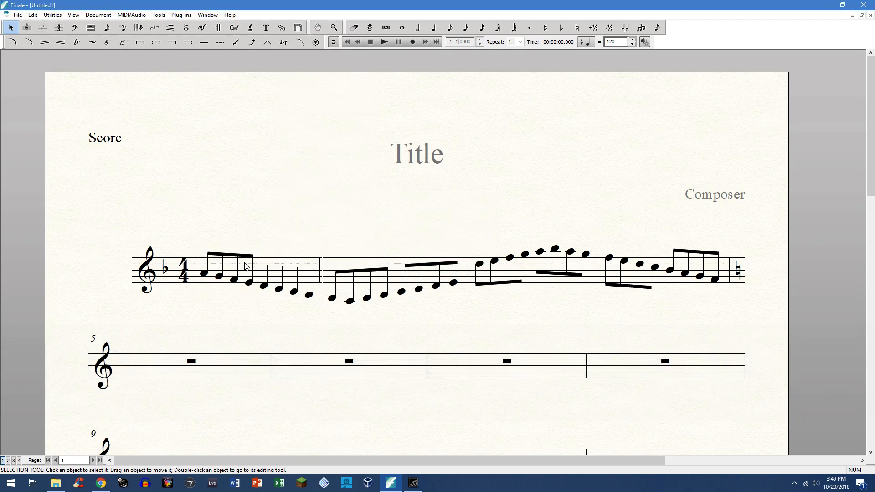
pyautogui.keyDown('shift'); pyautogui.click(463, 291); pyautogui.keyUp('shift')
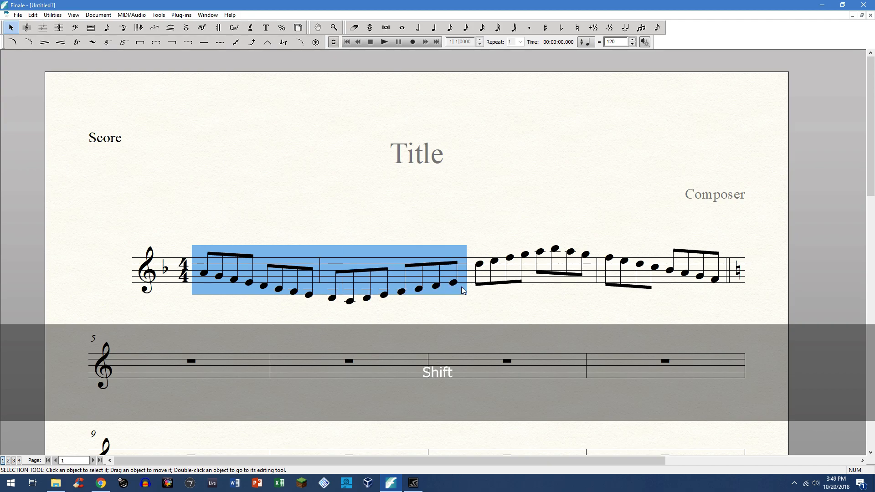
pyautogui.keyDown('shift'); pyautogui.click(675, 277); pyautogui.keyUp('shift')
pyautogui.click(352, 221)
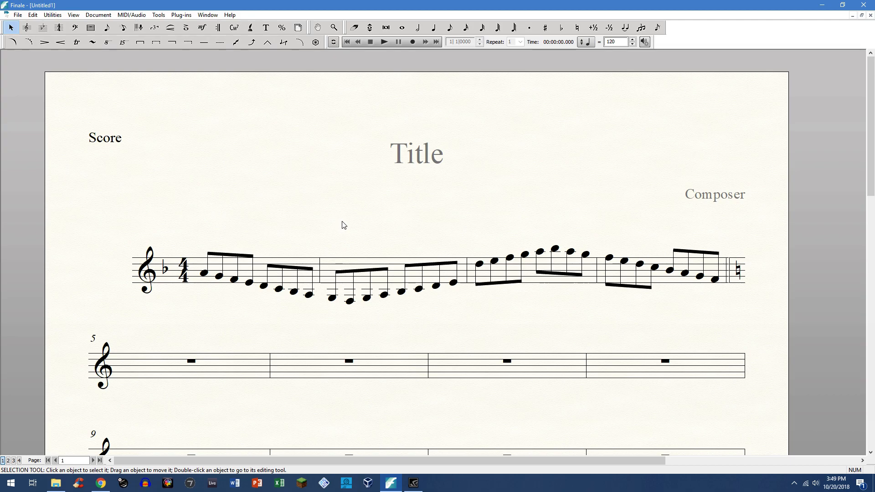
# Reprogram transposition metatool 6 to move notes down diatonically by a fifth.
pyautogui.press('ctrl')
pyautogui.press('shift')
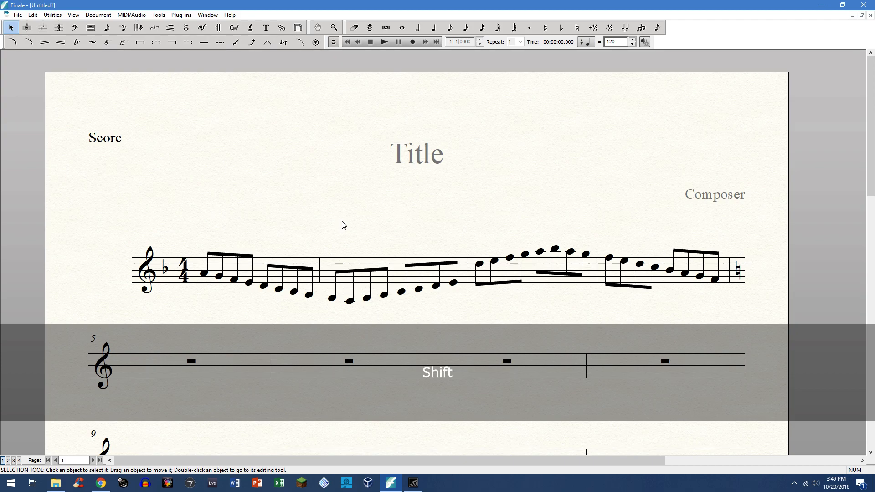
pyautogui.hotkey('ctrl', 'shift', '6')
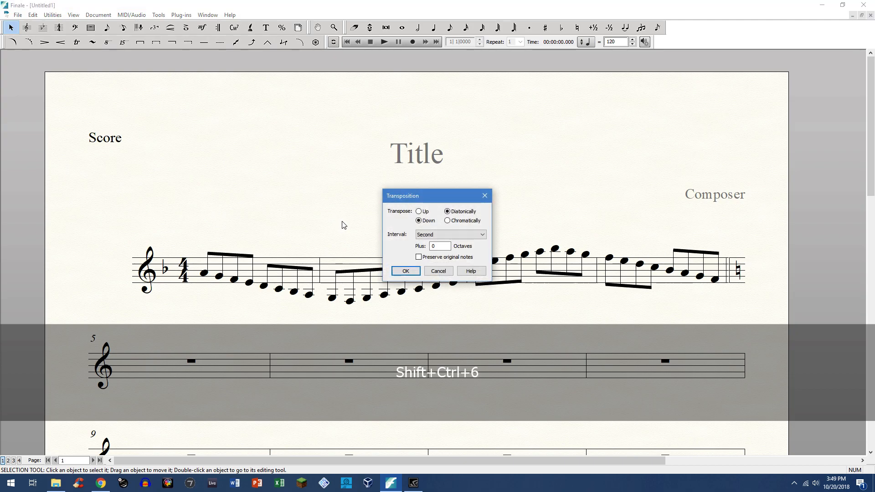
pyautogui.click(435, 238)
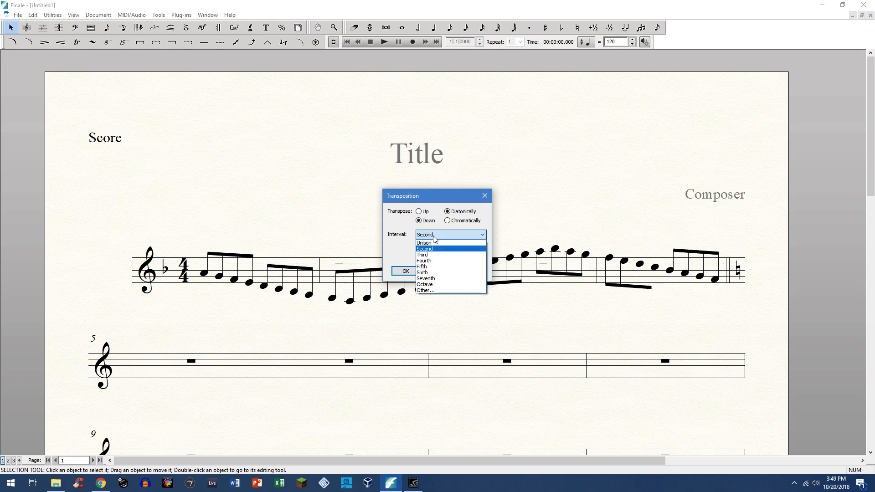
pyautogui.click(430, 266)
pyautogui.click(405, 271)
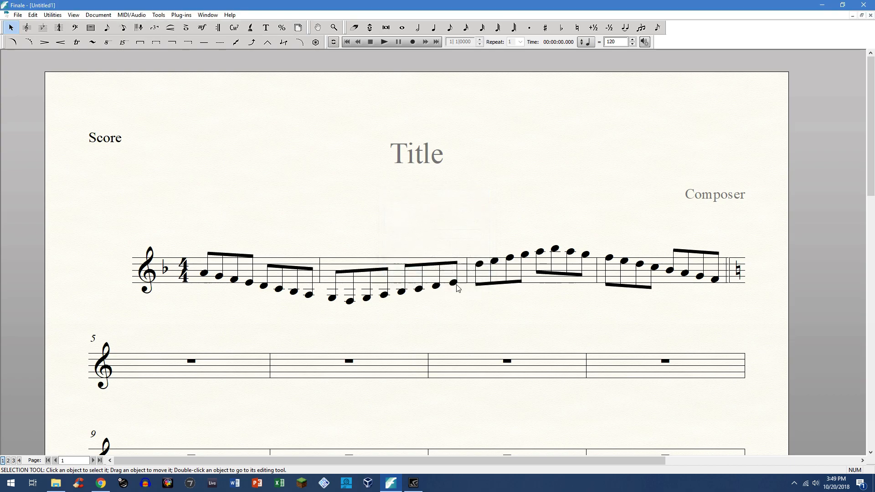
# Transpose measure 3 down by fifths with metatool 6 and back up with metatool 7.
pyautogui.click(522, 264)
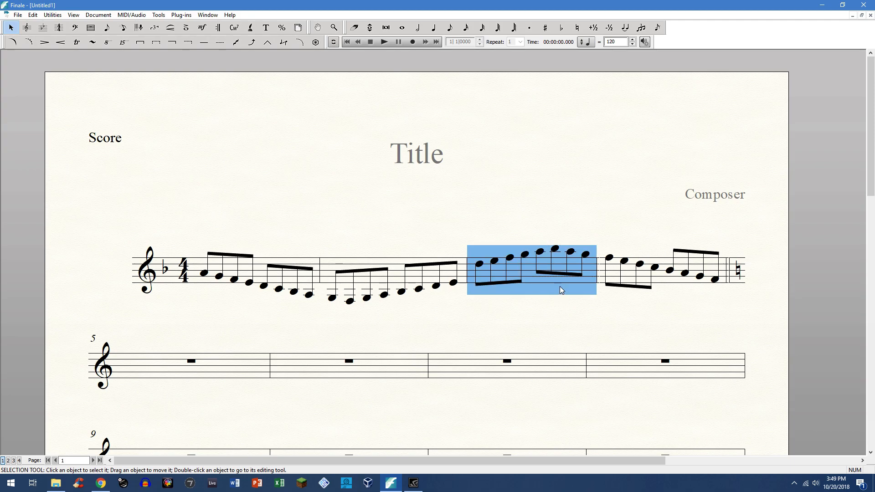
pyautogui.press('6')
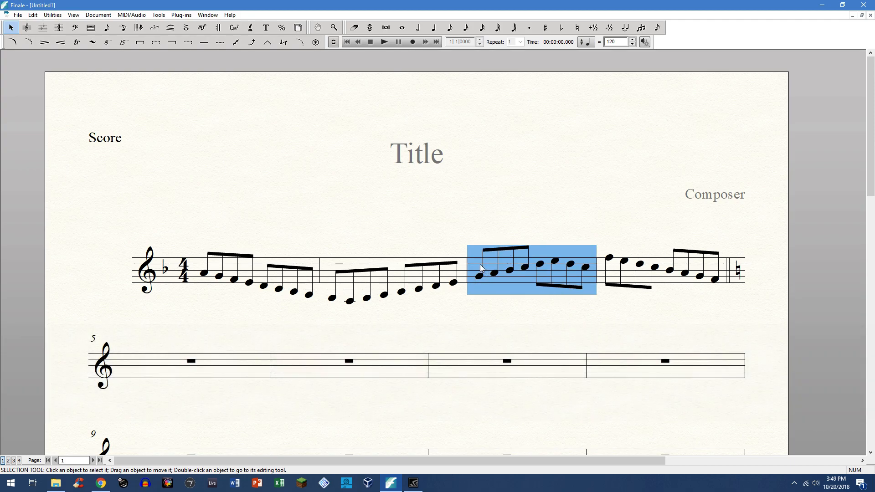
pyautogui.press('7')
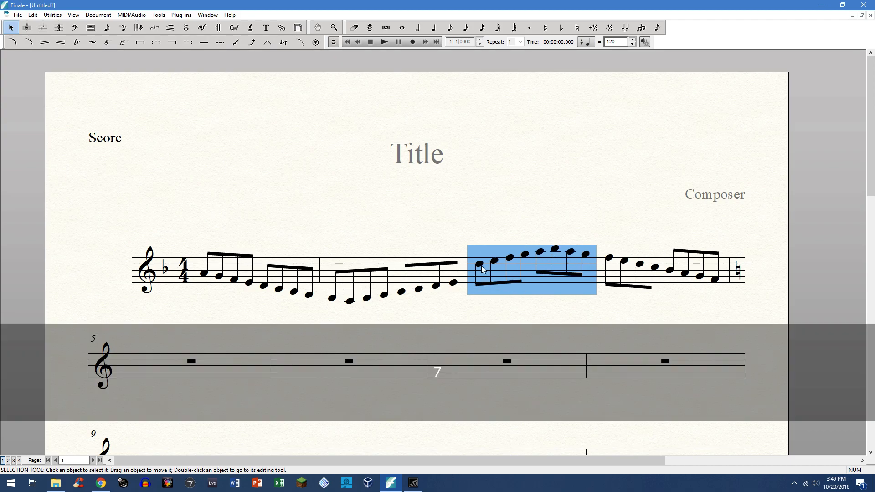
pyautogui.press('6')
pyautogui.press('6')
pyautogui.press('6')
pyautogui.press('6')
pyautogui.press('7')
pyautogui.press('7')
pyautogui.press('7')
pyautogui.press('7')
# Reprogram transposition metatool 6 to move notes down diatonically by a second.
pyautogui.press('shift')
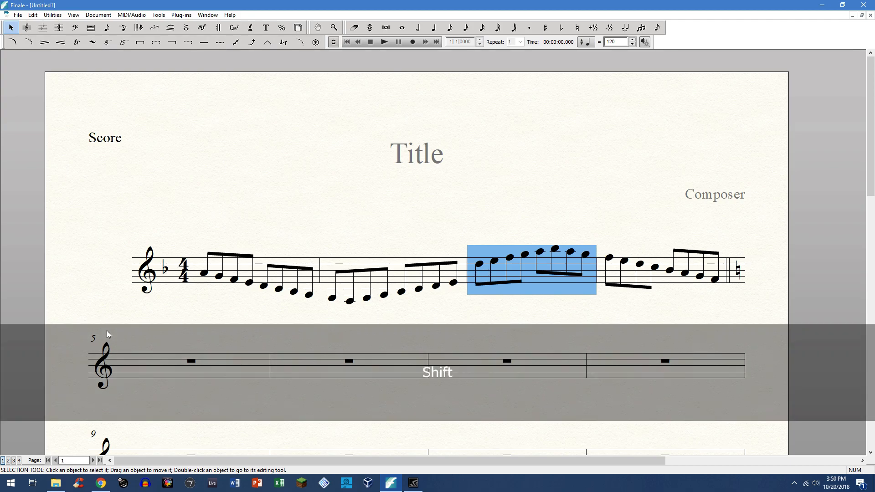
pyautogui.hotkey('ctrl', 'shift', '6')
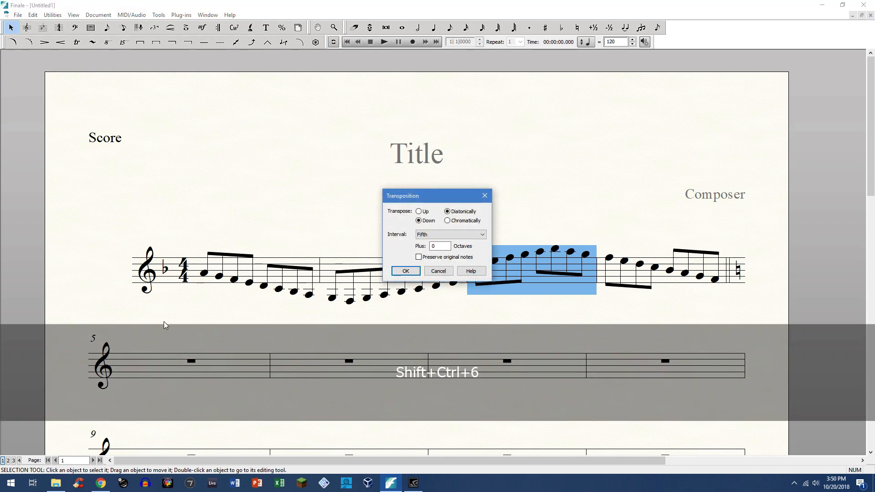
pyautogui.click(422, 235)
pyautogui.click(430, 248)
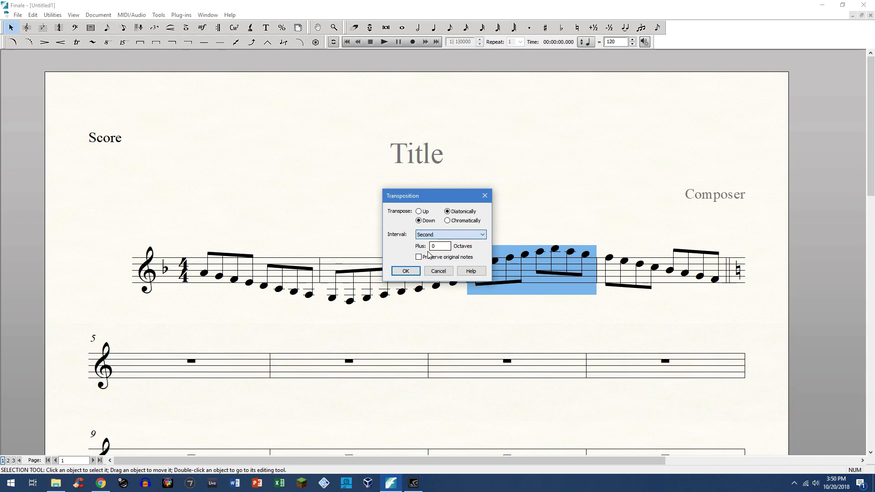
pyautogui.click(405, 271)
pyautogui.click(431, 235)
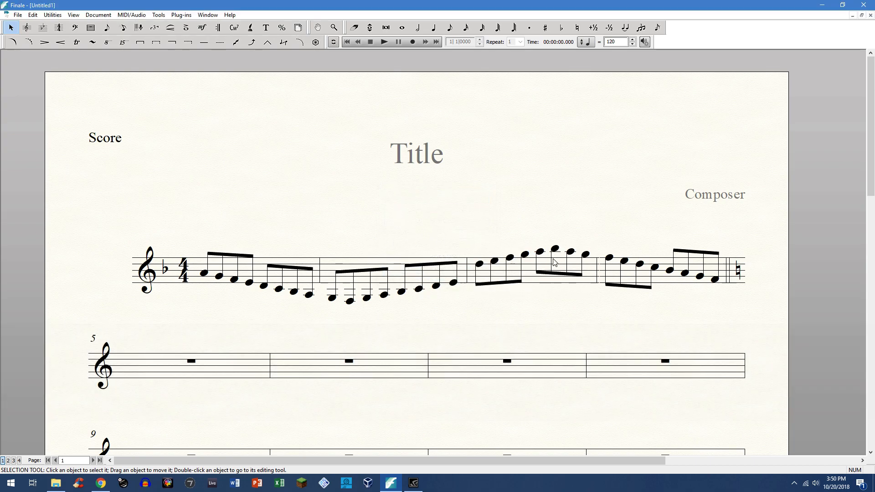
# Transpose measure 3 down repeatedly by diatonic seconds with metatool 6, and clear the selection.
pyautogui.click(523, 275)
pyautogui.press('6')
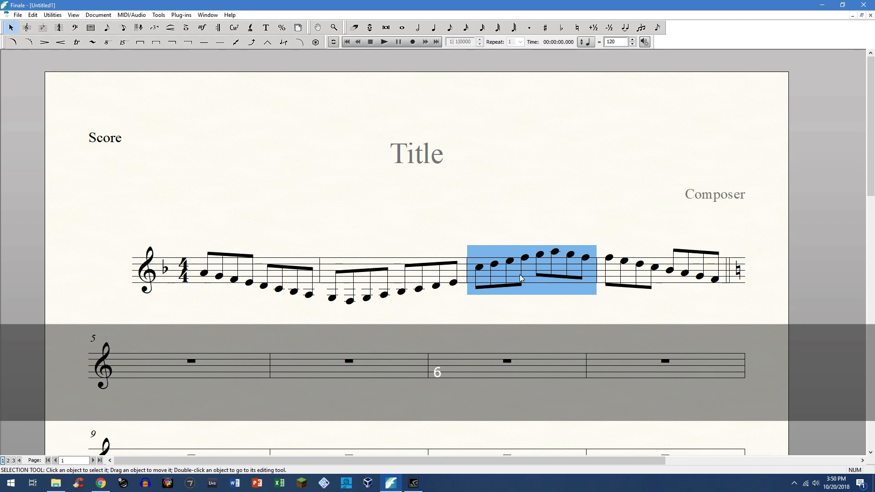
pyautogui.press('6')
pyautogui.click(522, 230)
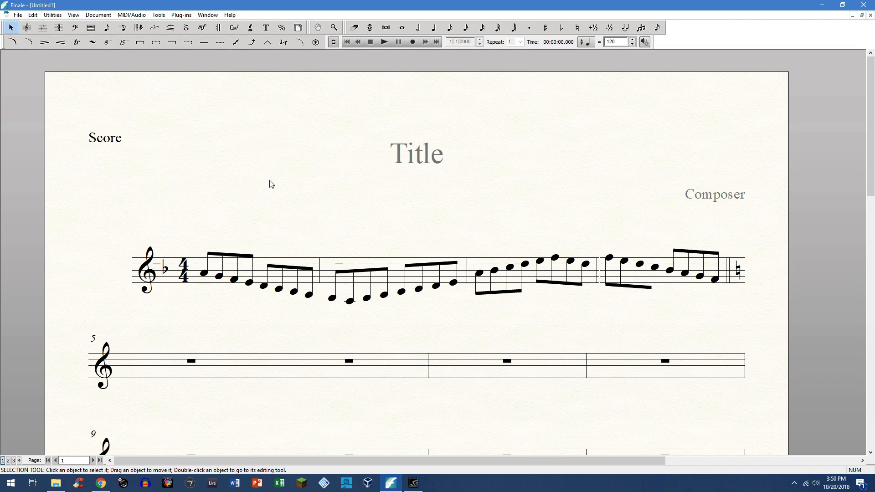
# Enter an eighth-note G at the start of measure 5 using Simple Entry.
pyautogui.click(155, 29)
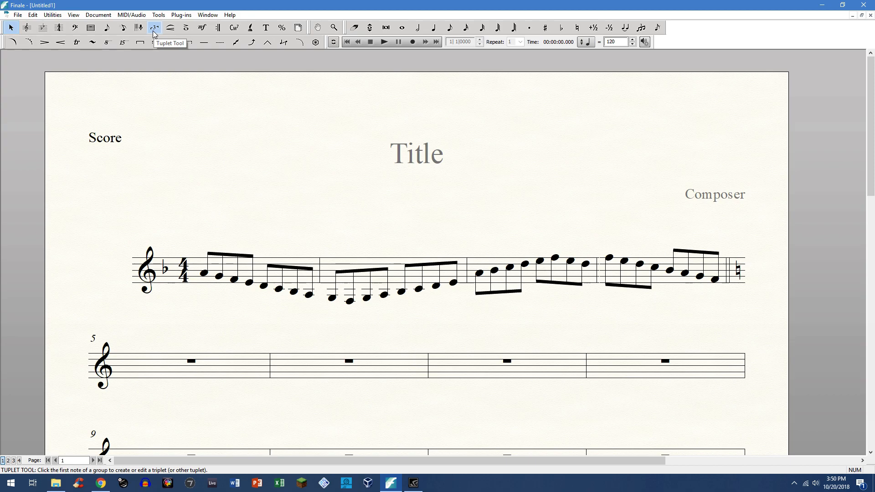
pyautogui.press('Escape')
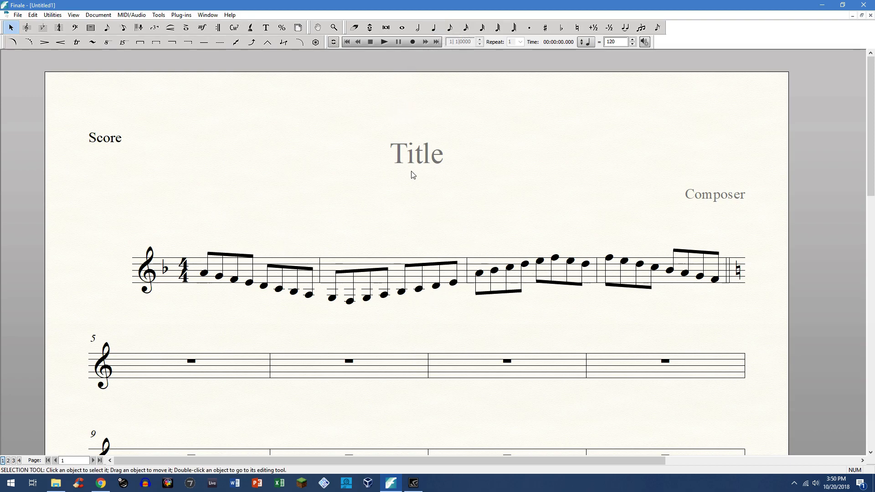
pyautogui.click(449, 28)
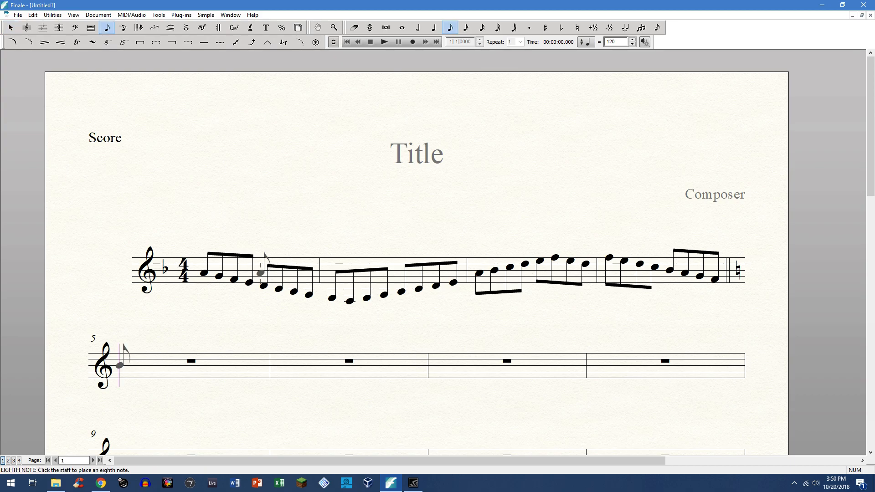
pyautogui.press('ctrl')
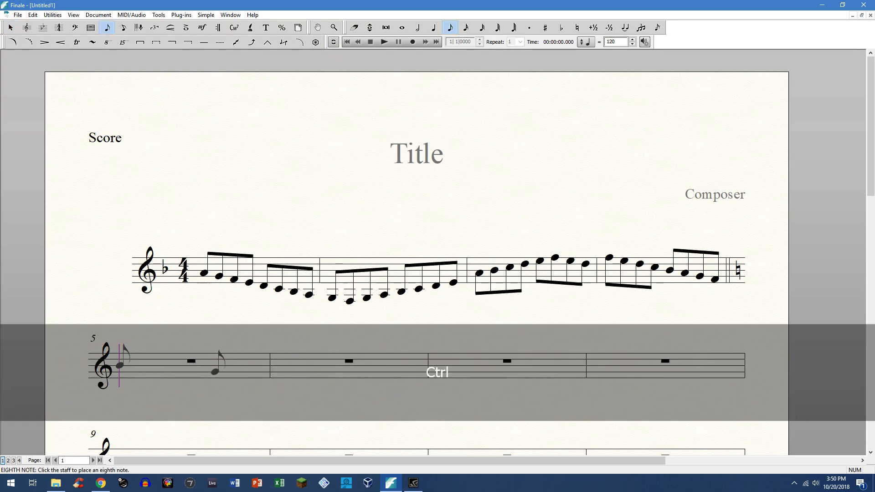
pyautogui.press('g')
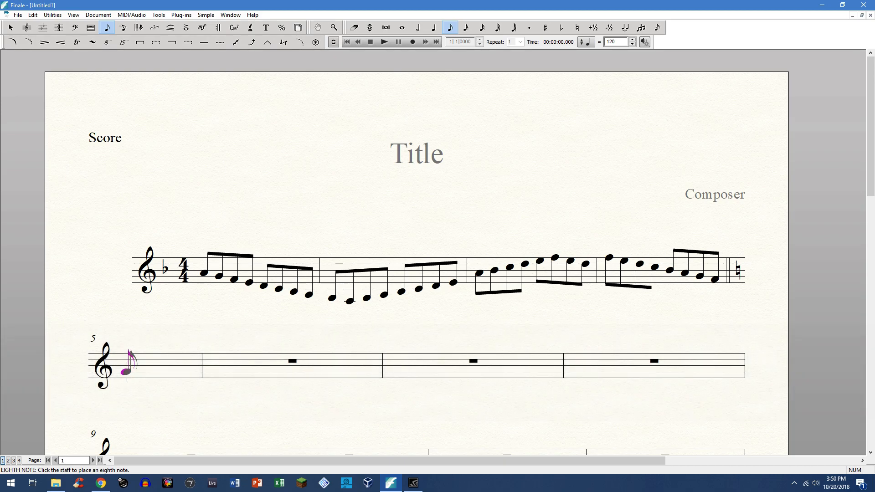
# Examine the Simple Entry tuplet definition for the G in measure 5 and close it without applying.
pyautogui.hotkey('ctrl', '9')
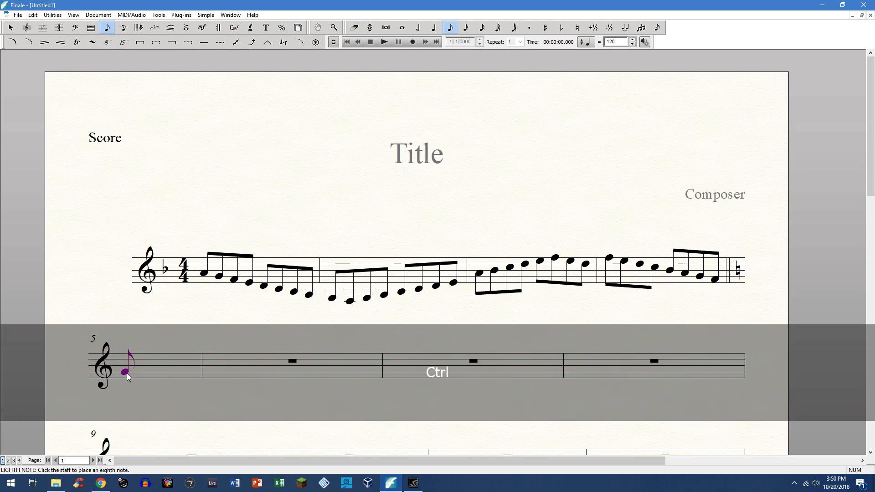
pyautogui.hotkey('alt', '9')
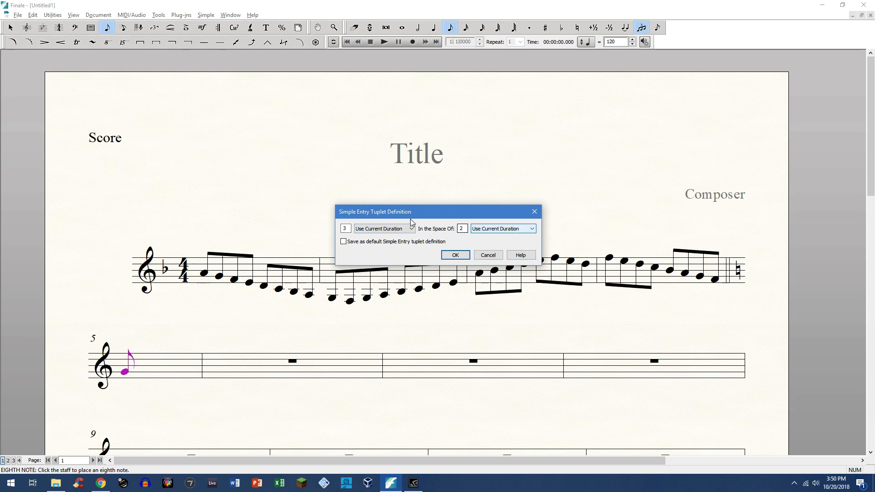
pyautogui.click(488, 255)
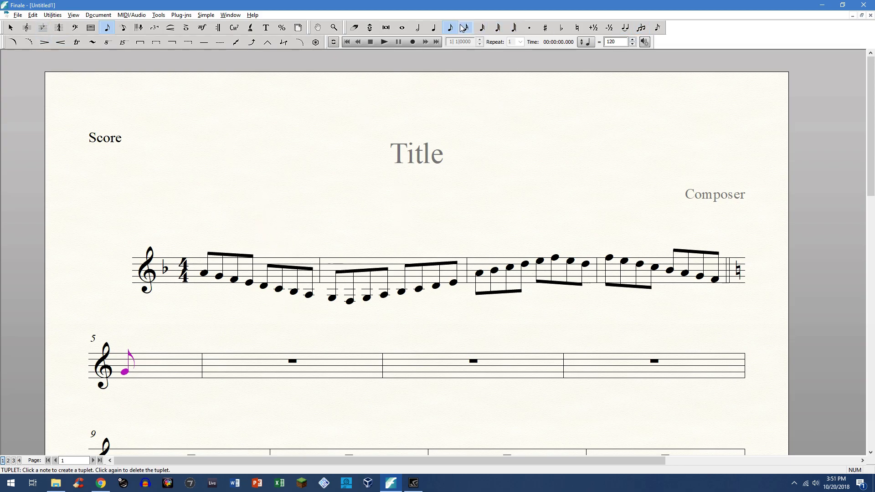
# Program Tuplet tool metatool 5 as 5 eighths in the space of 1 quarter.
pyautogui.click(155, 28)
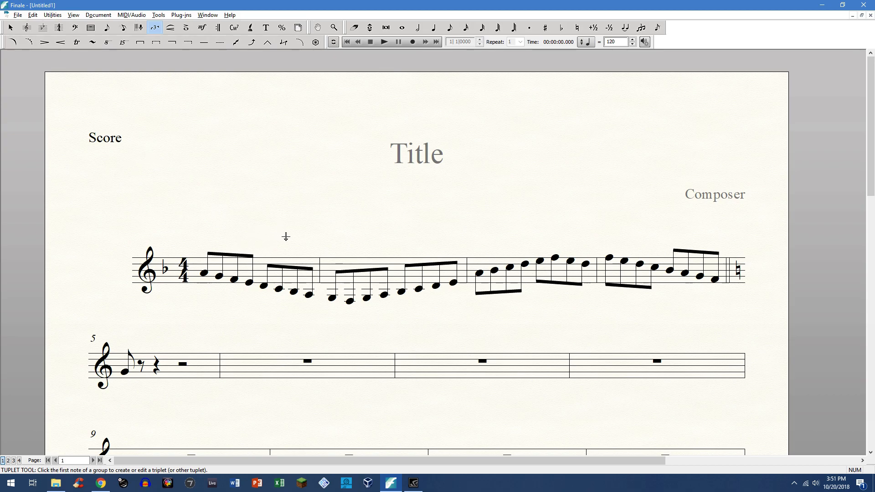
pyautogui.press('shift')
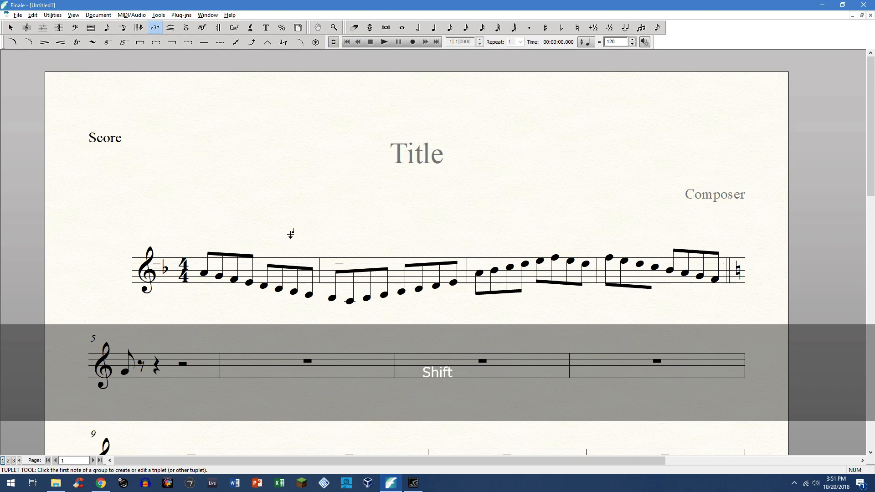
pyautogui.hotkey('shift', '5')
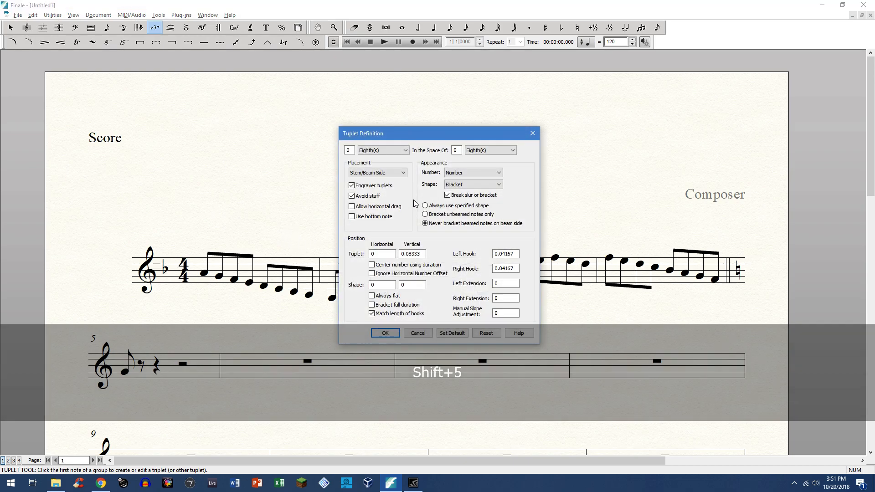
pyautogui.click(352, 150)
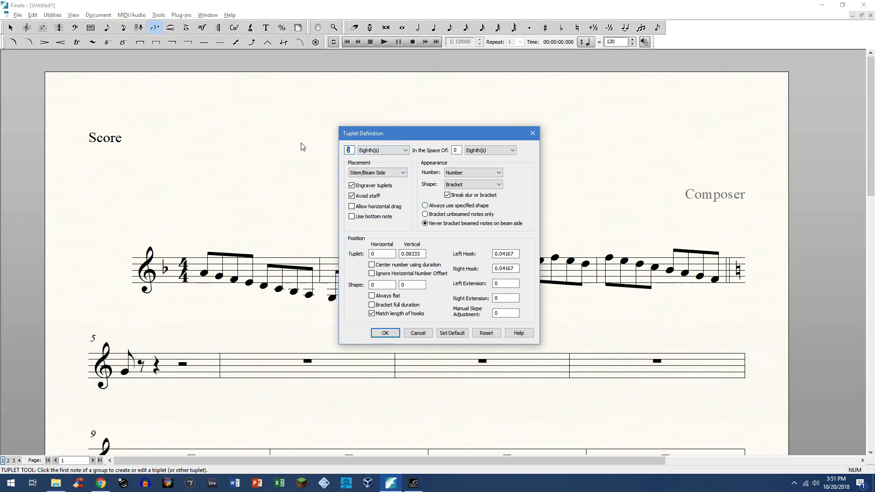
pyautogui.write('5')
pyautogui.click(504, 151)
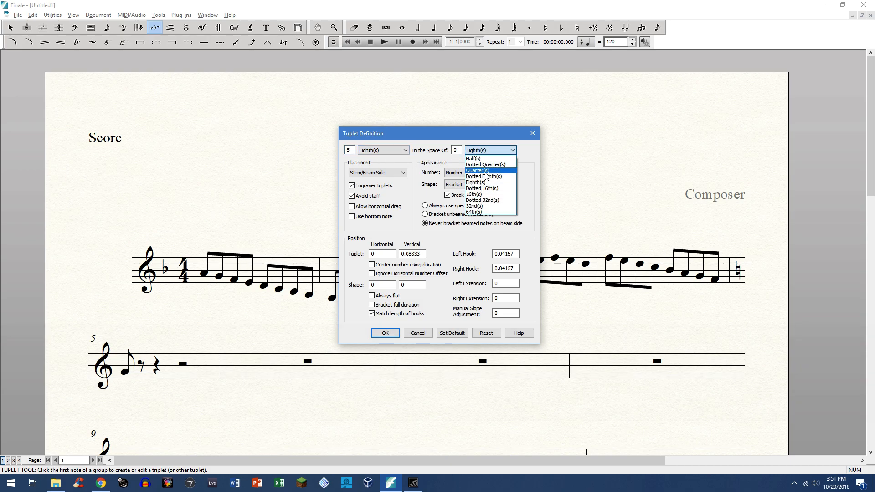
pyautogui.click(484, 170)
pyautogui.moveTo(458, 150); pyautogui.dragTo(436, 151)
pyautogui.write('1')
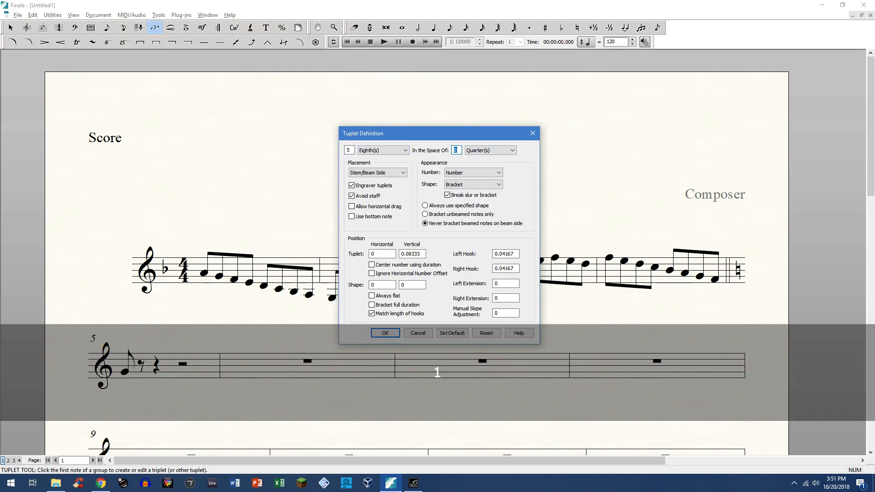
pyautogui.click(385, 334)
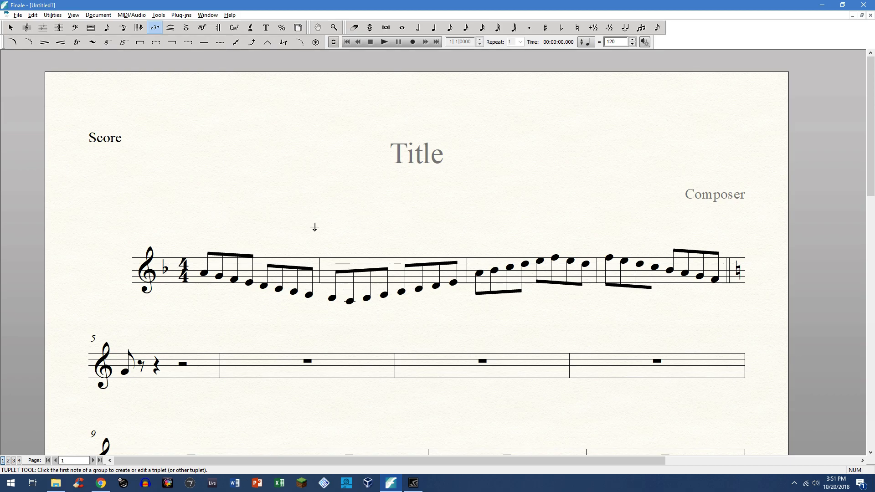
# Turn the first five eighth notes of measure 1 into a quintuplet with tuplet metatool 5.
pyautogui.press('5')
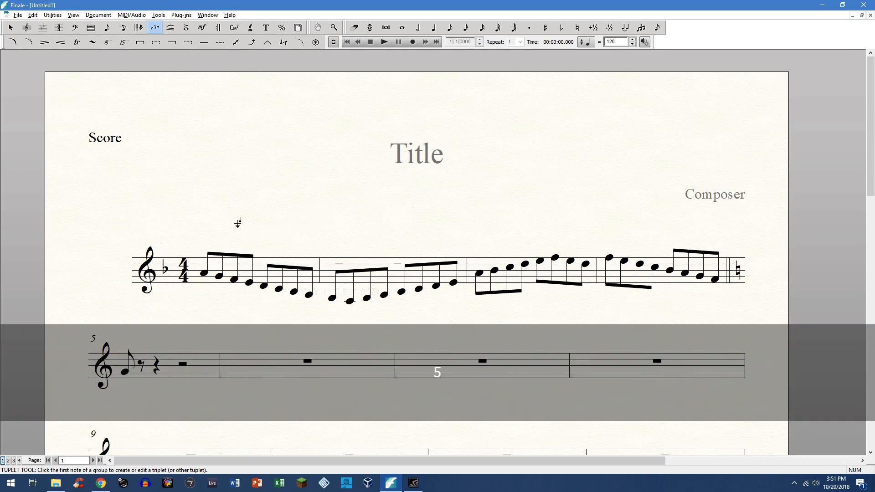
pyautogui.click(203, 285)
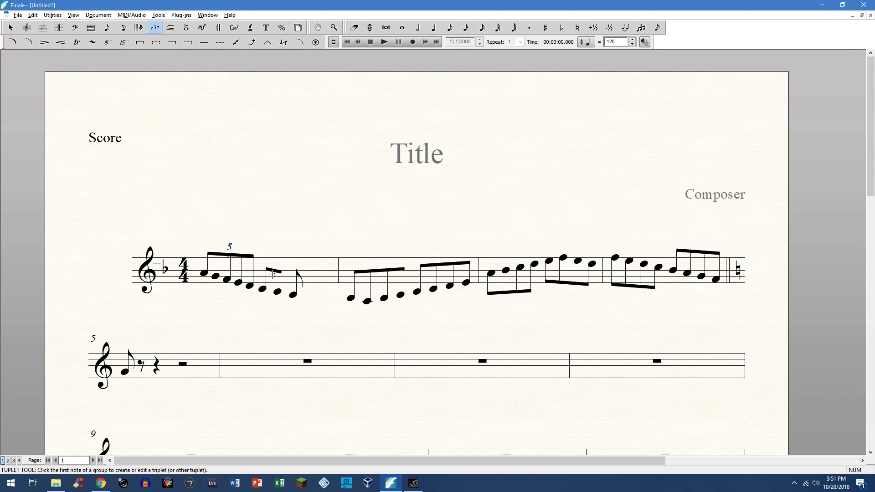
# Add eighth notes D, E and C at the end of measure 1, and play the measure back.
pyautogui.click(450, 27)
pyautogui.click(307, 286)
pyautogui.click(321, 281)
pyautogui.click(334, 289)
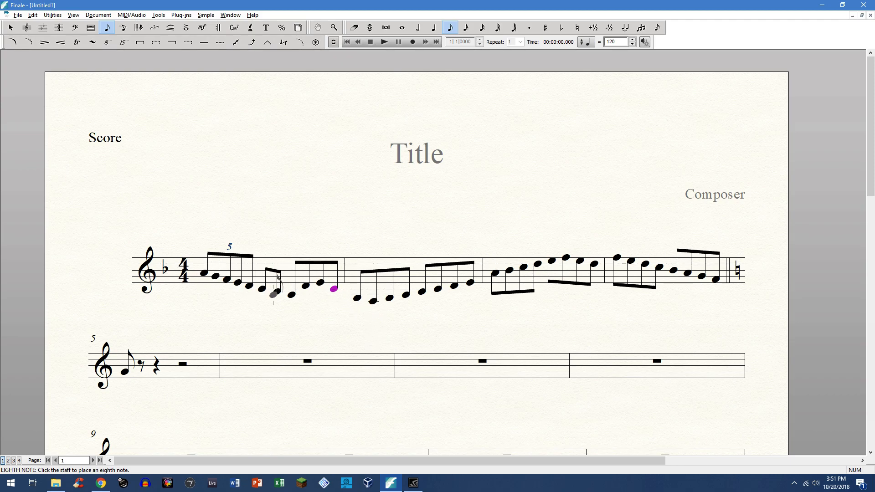
pyautogui.click(385, 42)
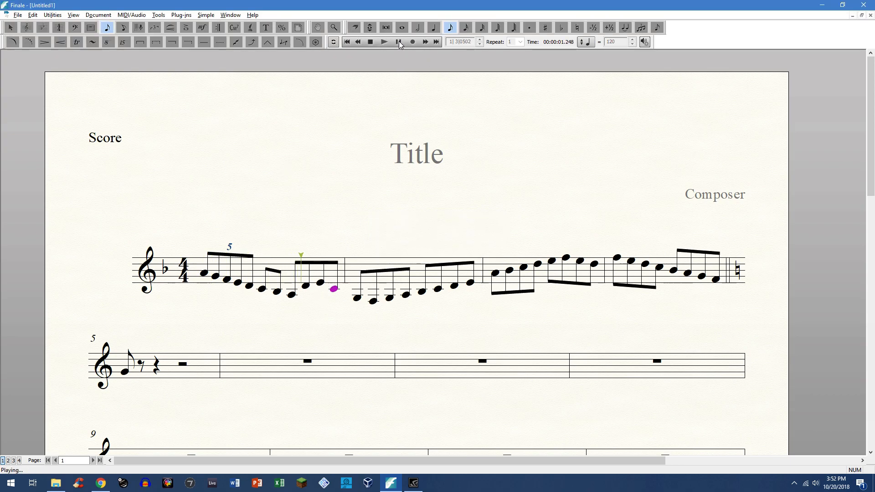
pyautogui.click(398, 41)
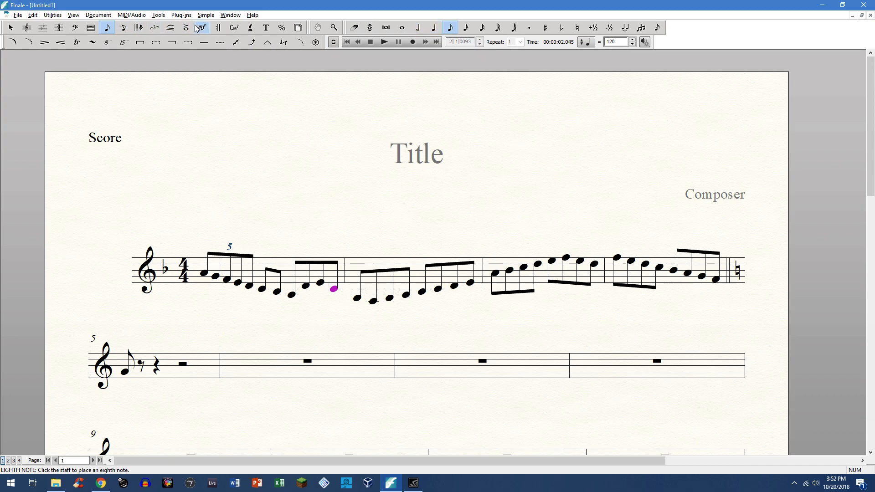
# Apply tuplet metatool 5 to the sixth note of measure 1 and to its last eighth note C.
pyautogui.click(155, 28)
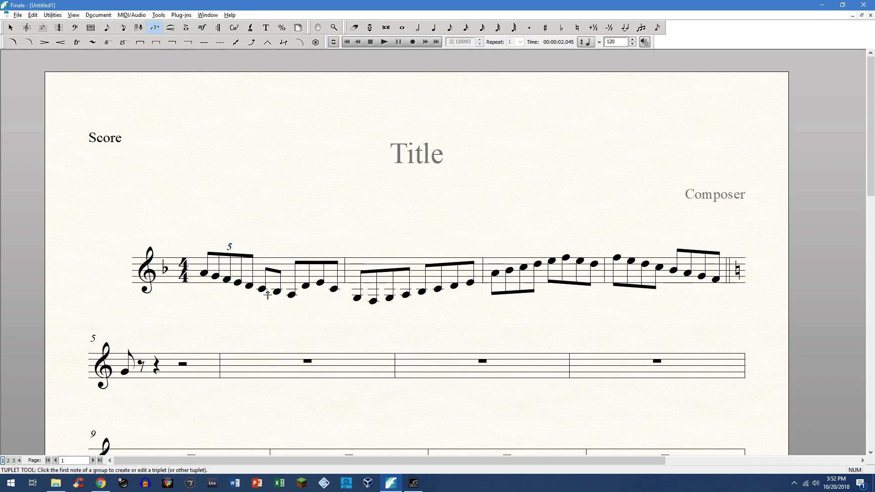
pyautogui.press('5')
pyautogui.click(262, 297)
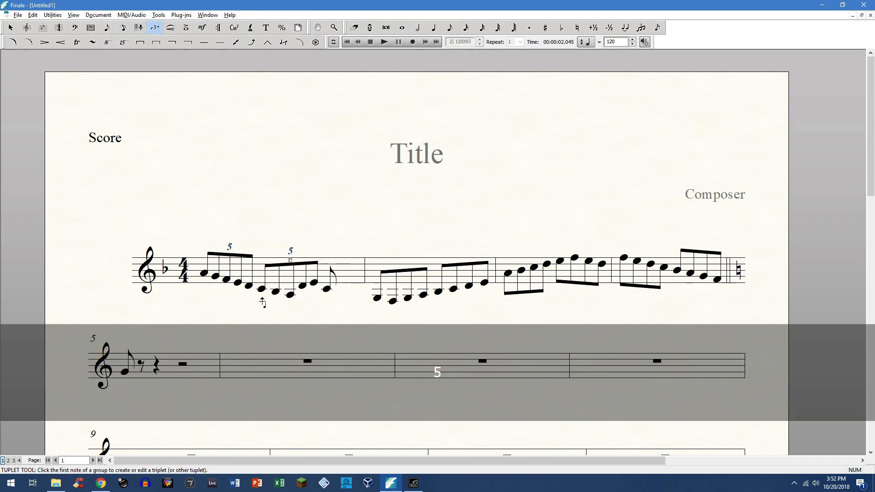
pyautogui.click(328, 297)
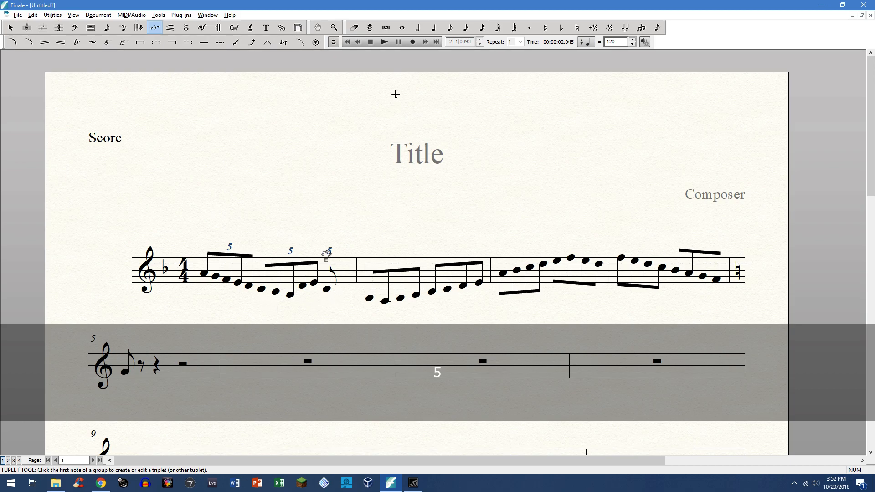
# Complete the third quintuplet in measure 1 by adding eighth notes C, E, E and F.
pyautogui.click(449, 27)
pyautogui.click(337, 289)
pyautogui.click(351, 283)
pyautogui.click(362, 282)
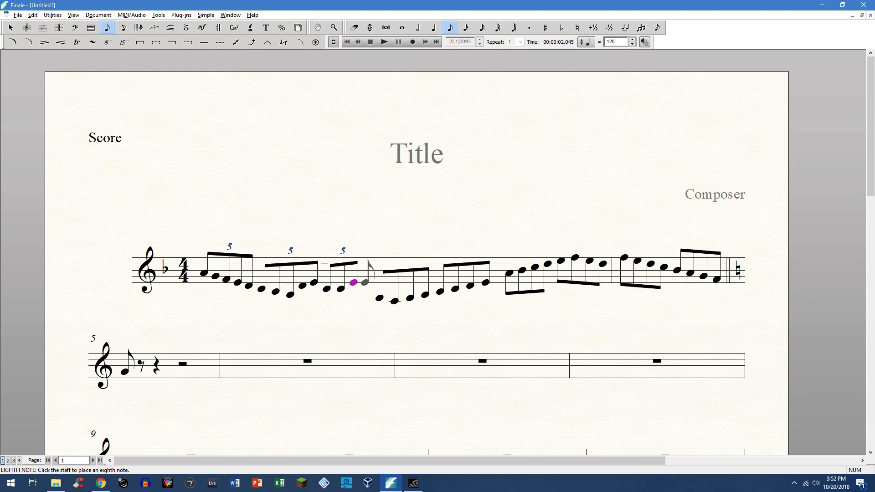
pyautogui.click(416, 278)
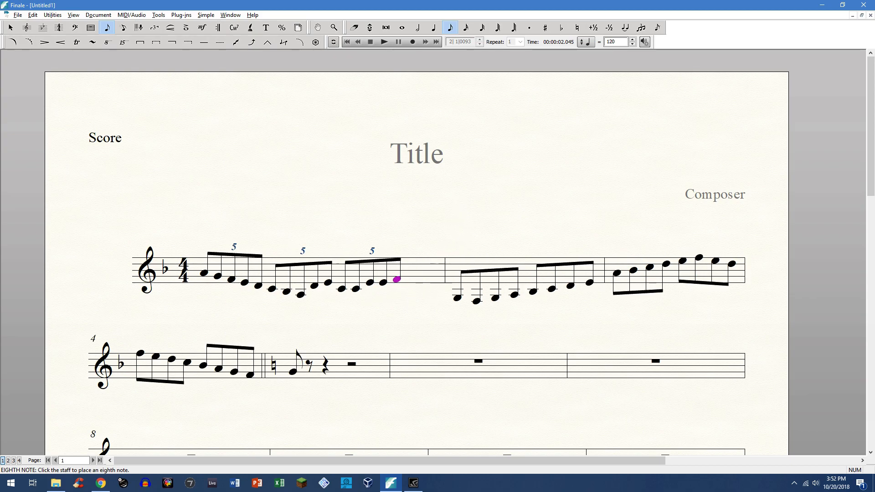
# Add a quarter-note E at the end of measure 1, play the measure back, and return to the Selection tool.
pyautogui.click(418, 28)
pyautogui.click(434, 28)
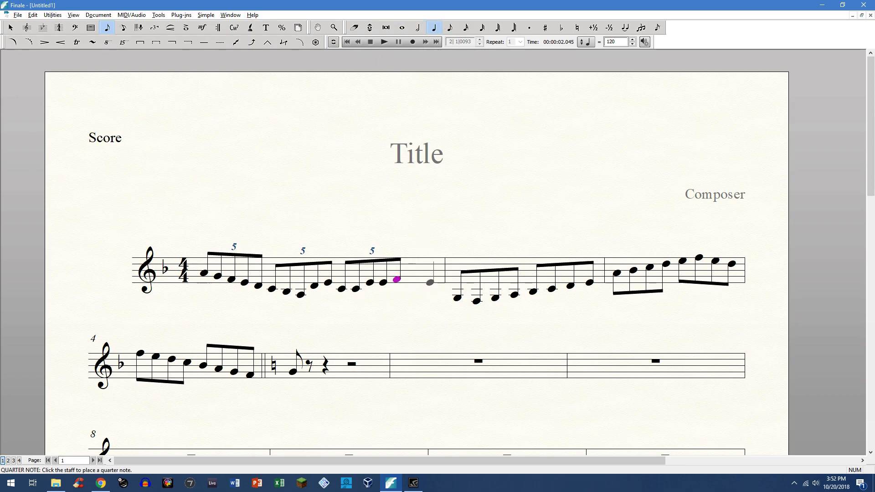
pyautogui.click(410, 282)
pyautogui.click(383, 42)
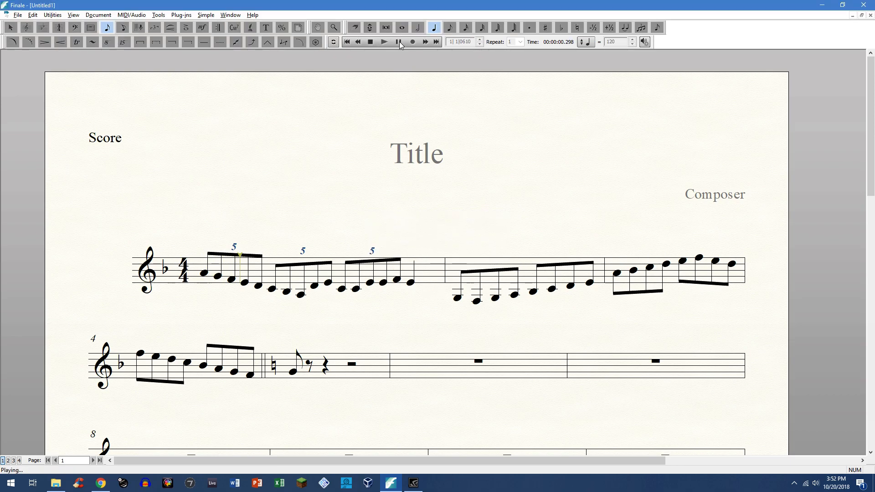
pyautogui.click(399, 42)
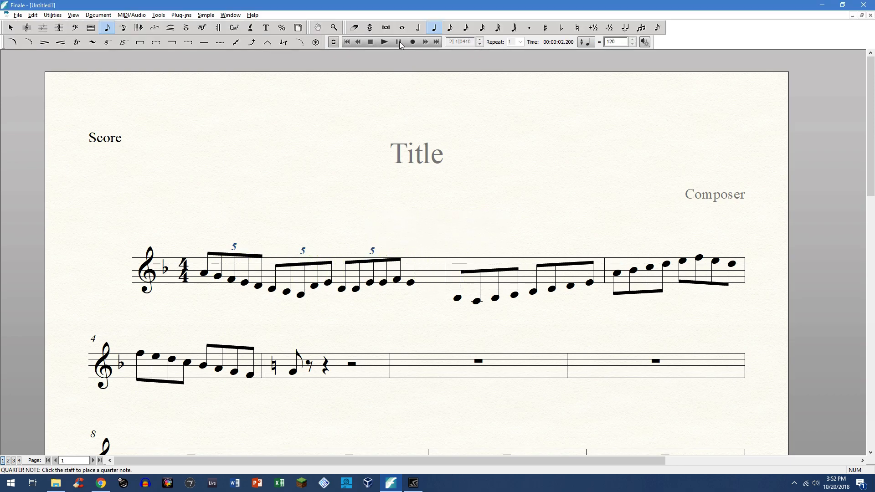
pyautogui.click(11, 29)
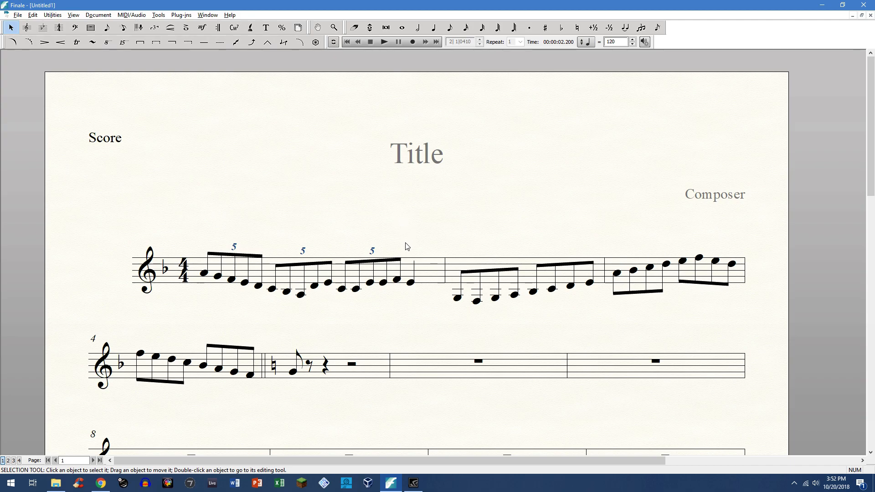
pyautogui.scroll(-2, 381, 236)
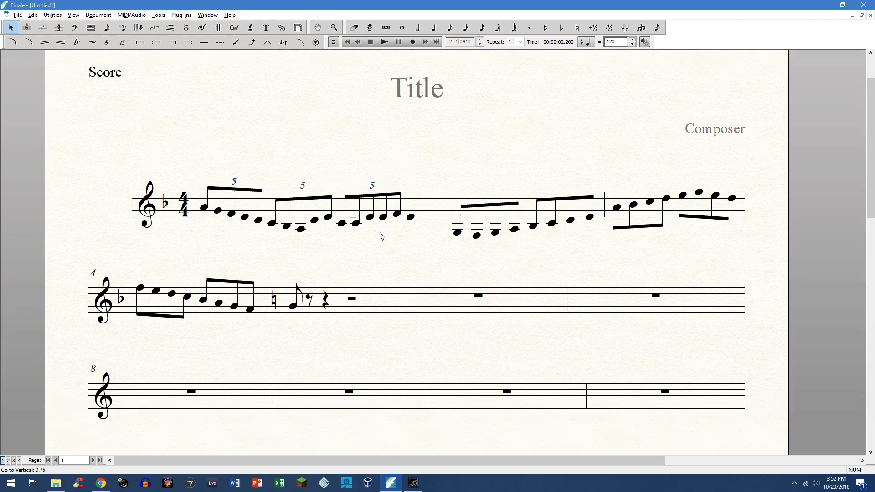